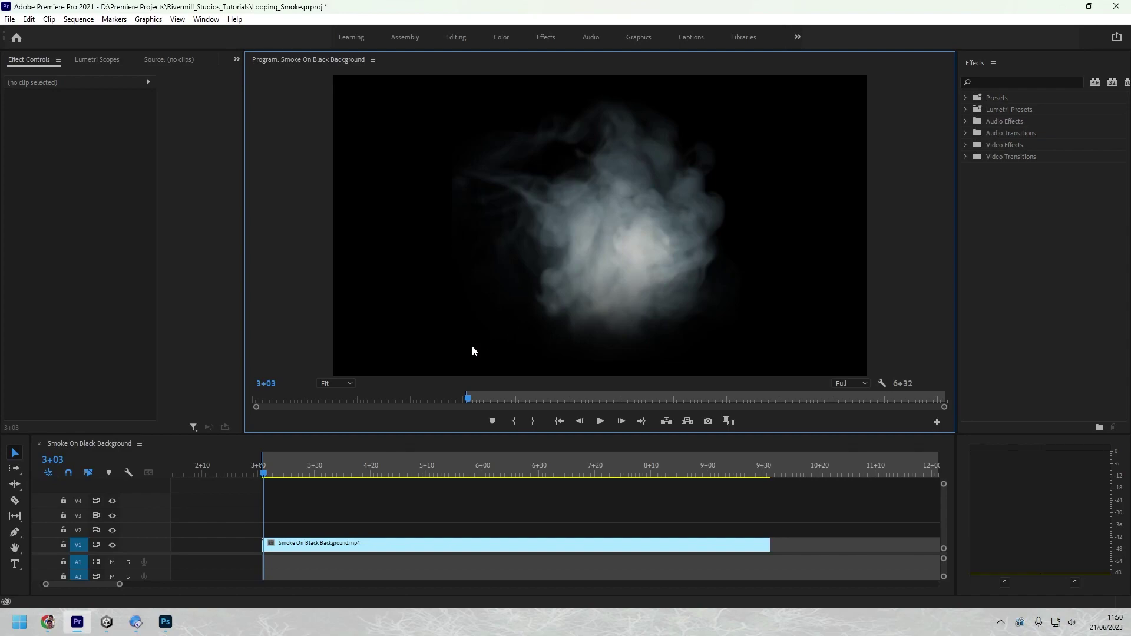
Play the Smoke On Black Background clip on the timeline through to its end at 9+31
left_click(265, 474)
key("space")
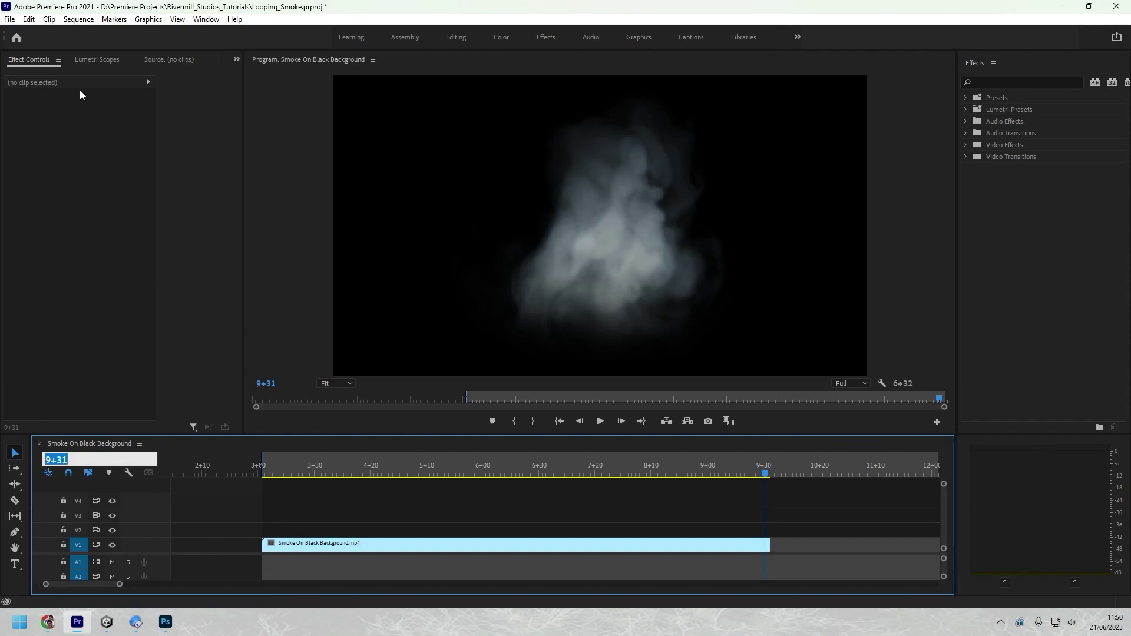
Open Export Settings via File > Export > Media, showing a 512x512 TIFF sequence export
left_click(11, 19)
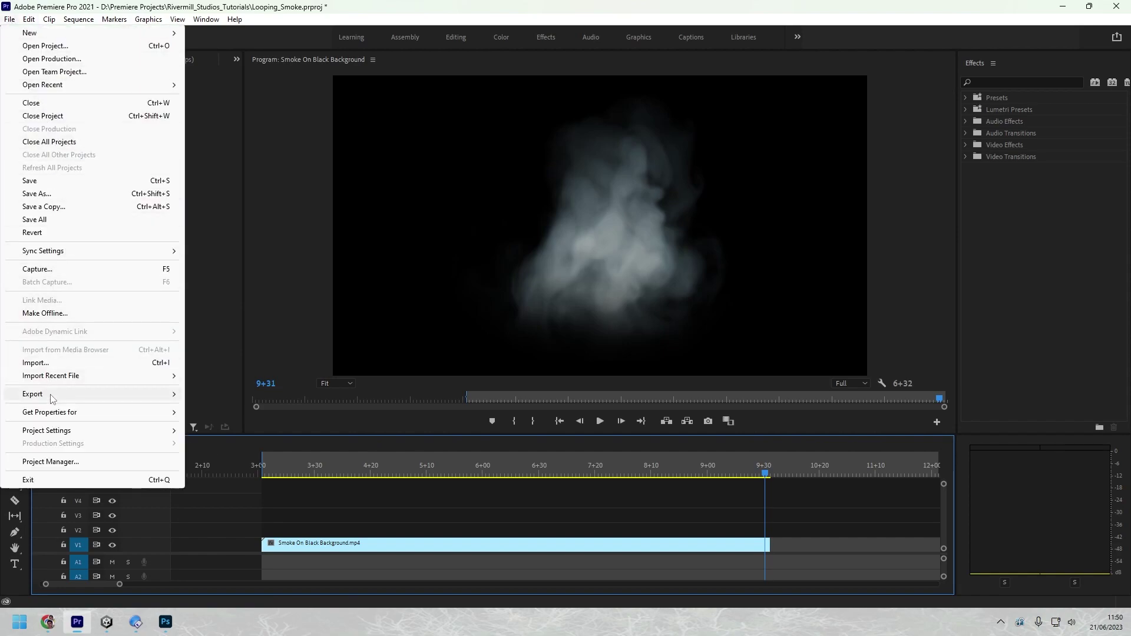
mouse_move(106, 394)
left_click(353, 394)
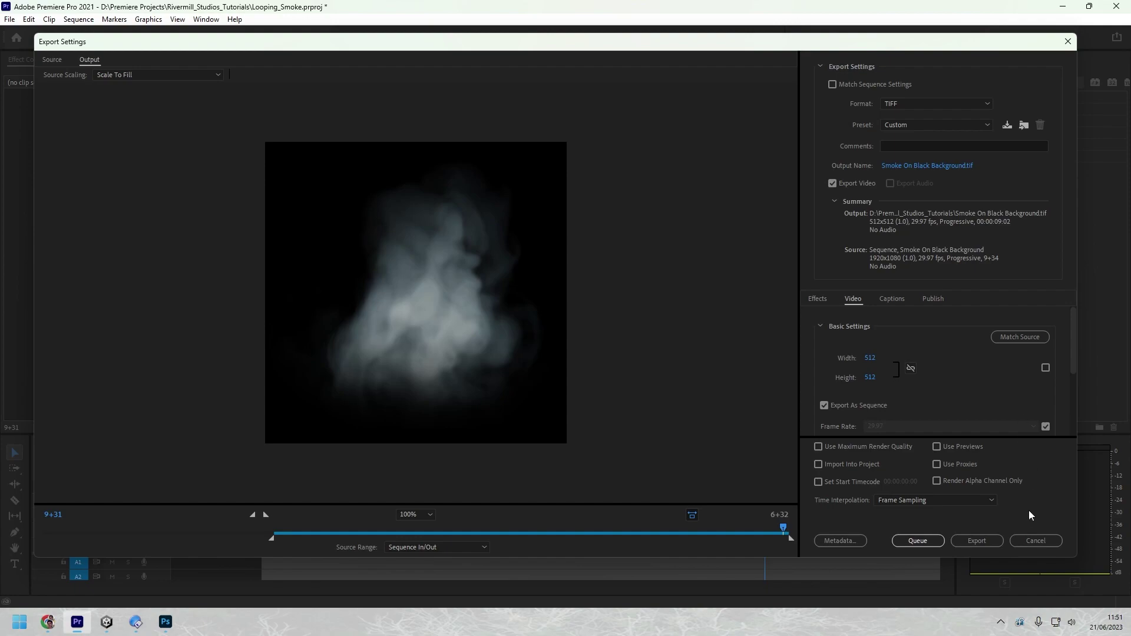
Mark Out at 9+30 and In at 7+38, then open export settings with Ctrl+M
left_click(1026, 542)
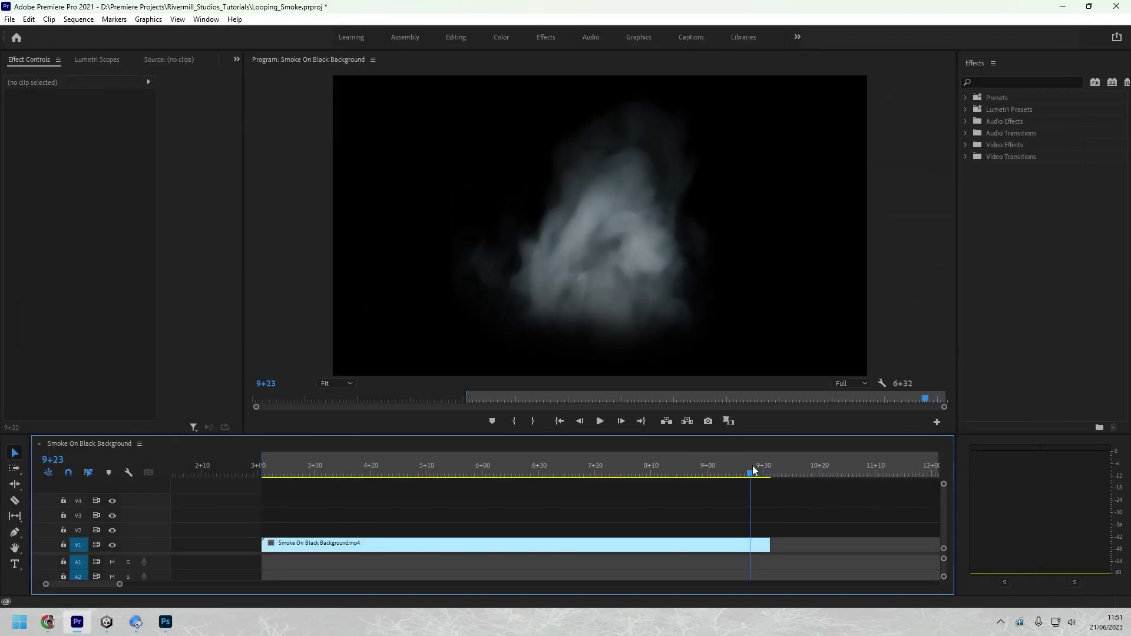
left_click_drag(769, 472, 631, 490)
left_click(540, 427)
left_click(514, 421)
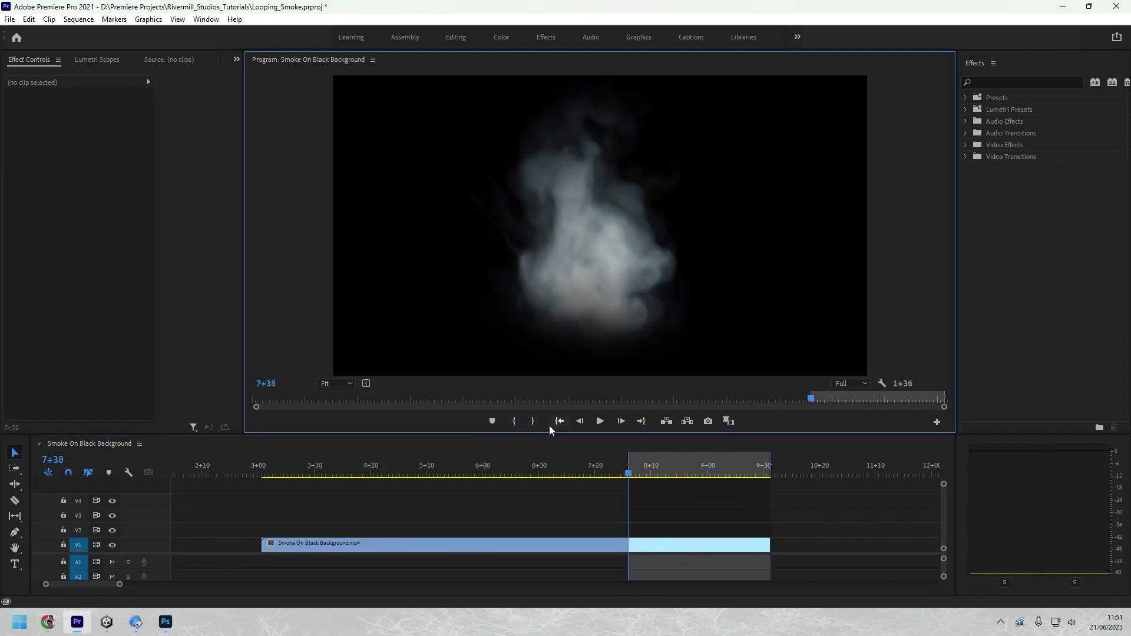
left_click(122, 454)
key("ctrl+m")
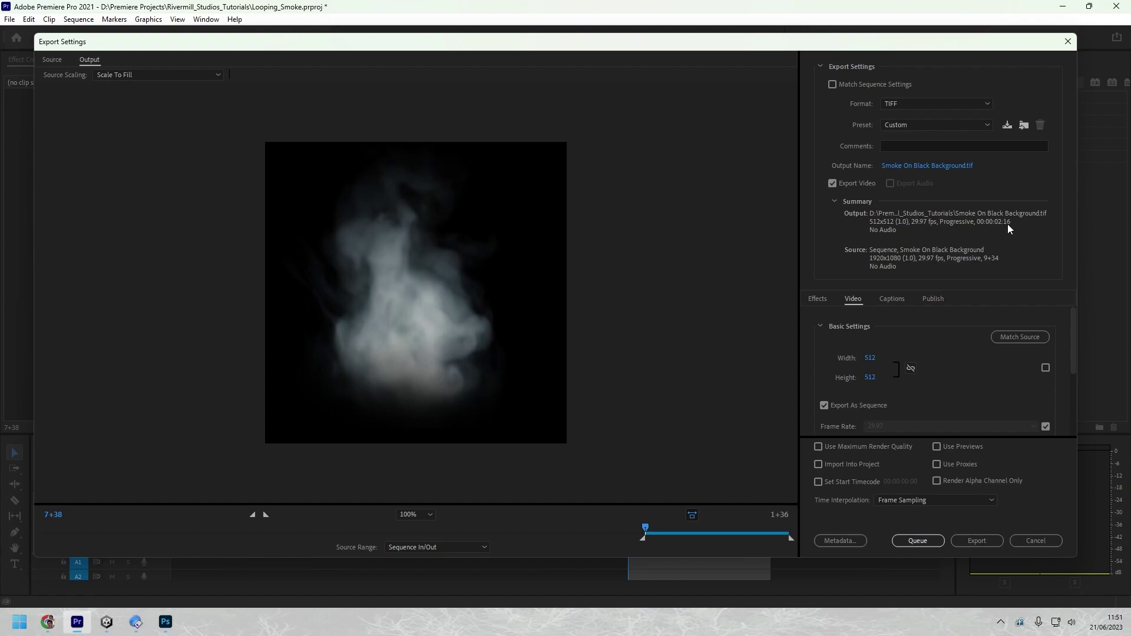
Move the In point to 8+07 and reopen the export settings
left_click(1047, 543)
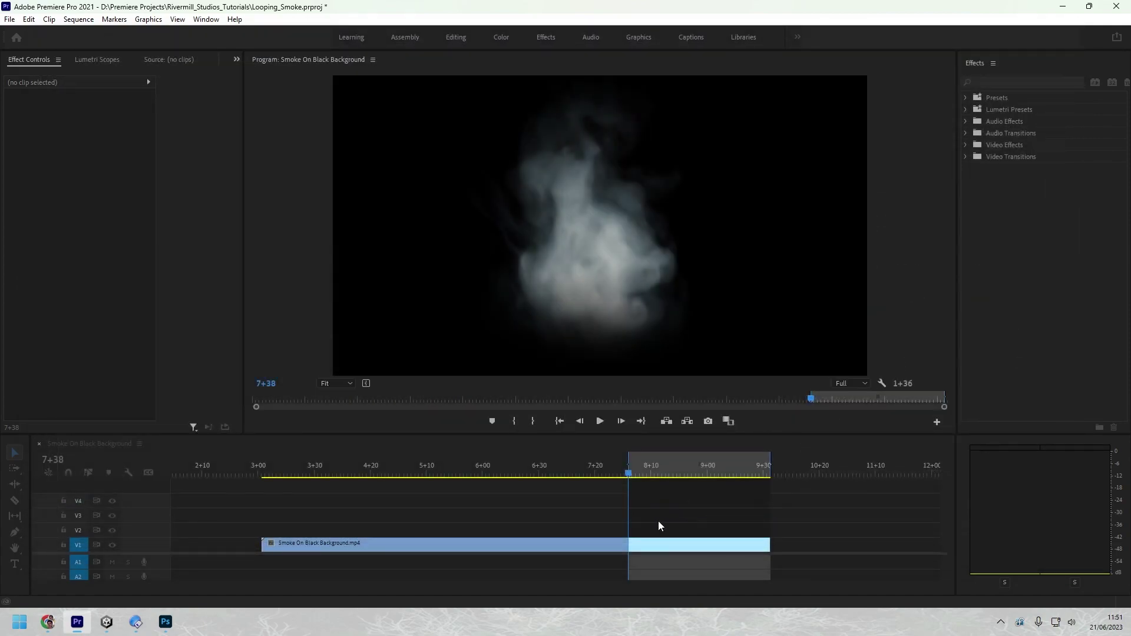
left_click_drag(631, 478, 646, 484)
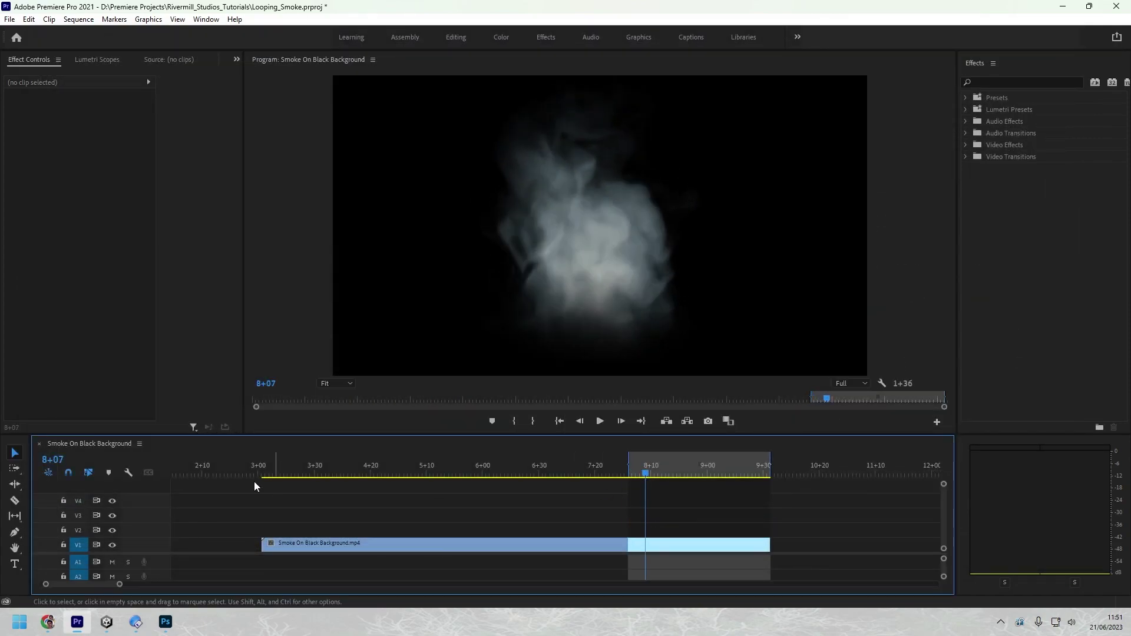
left_click(516, 422)
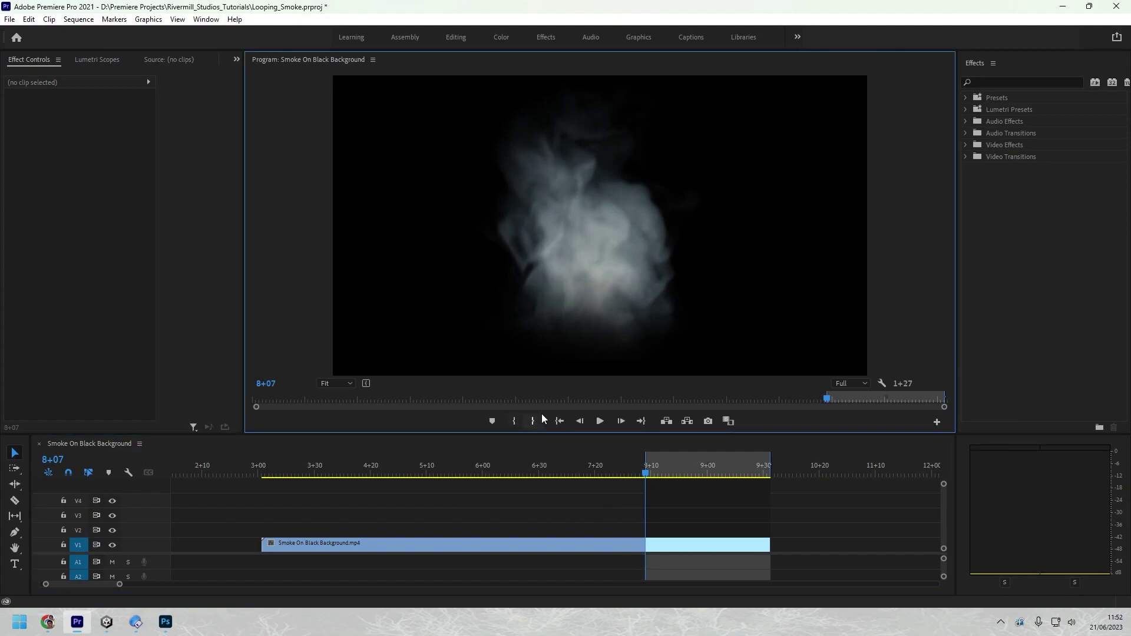
key("ctrl+m")
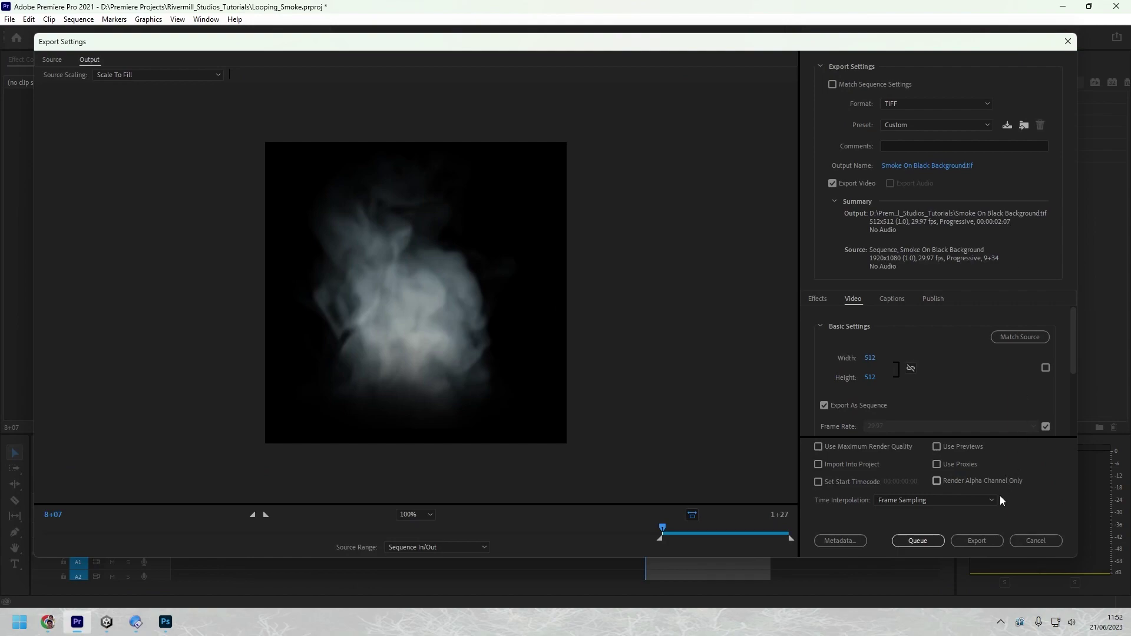
Move the In point to 8+10 and reopen export settings, now showing a 00:00:02:04 output
left_click(1035, 541)
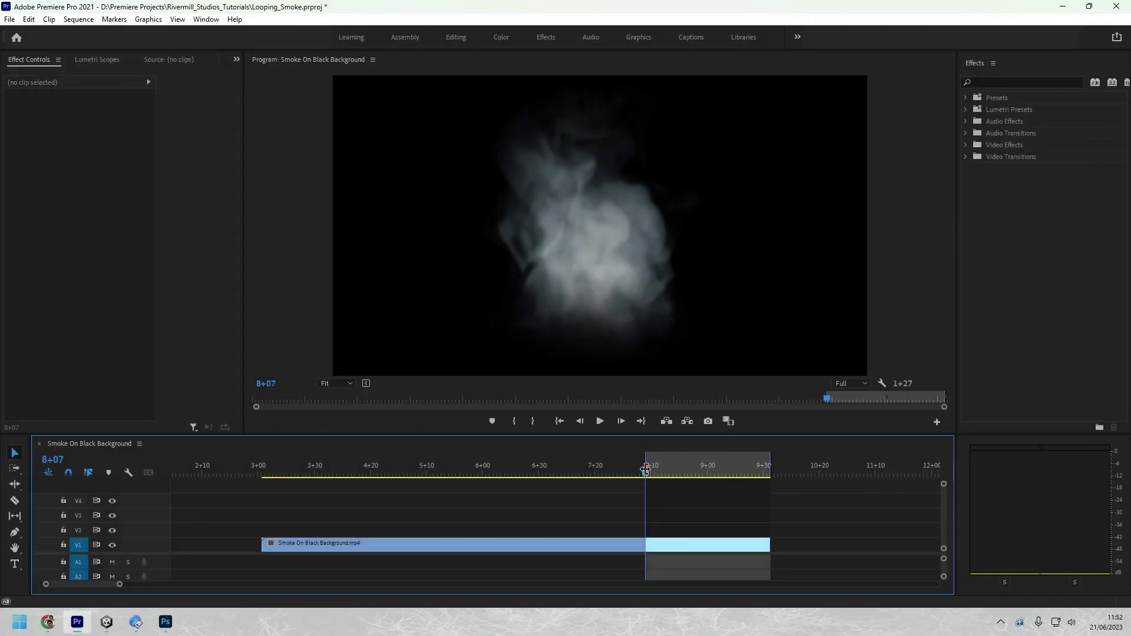
left_click_drag(646, 479, 651, 478)
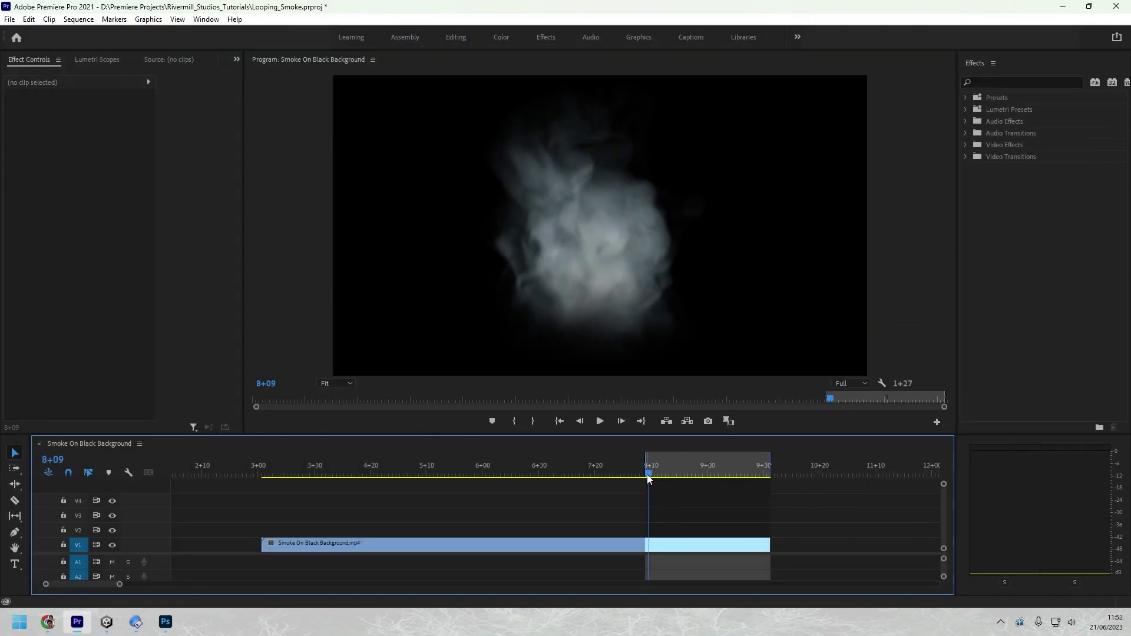
left_click(514, 423)
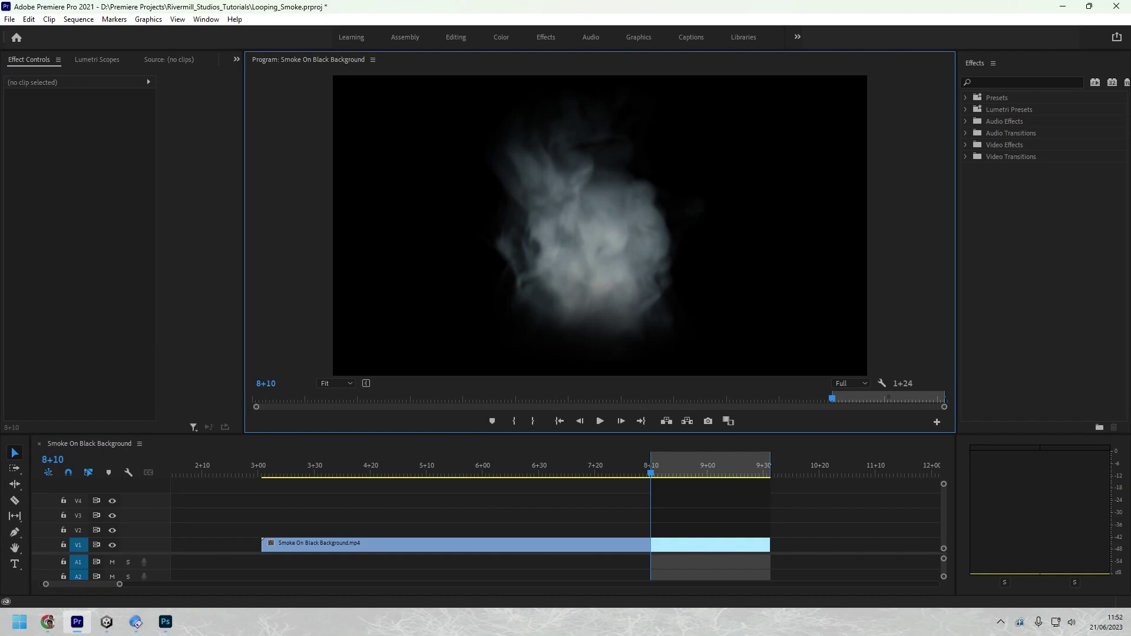
left_click(89, 459)
key("ctrl+m")
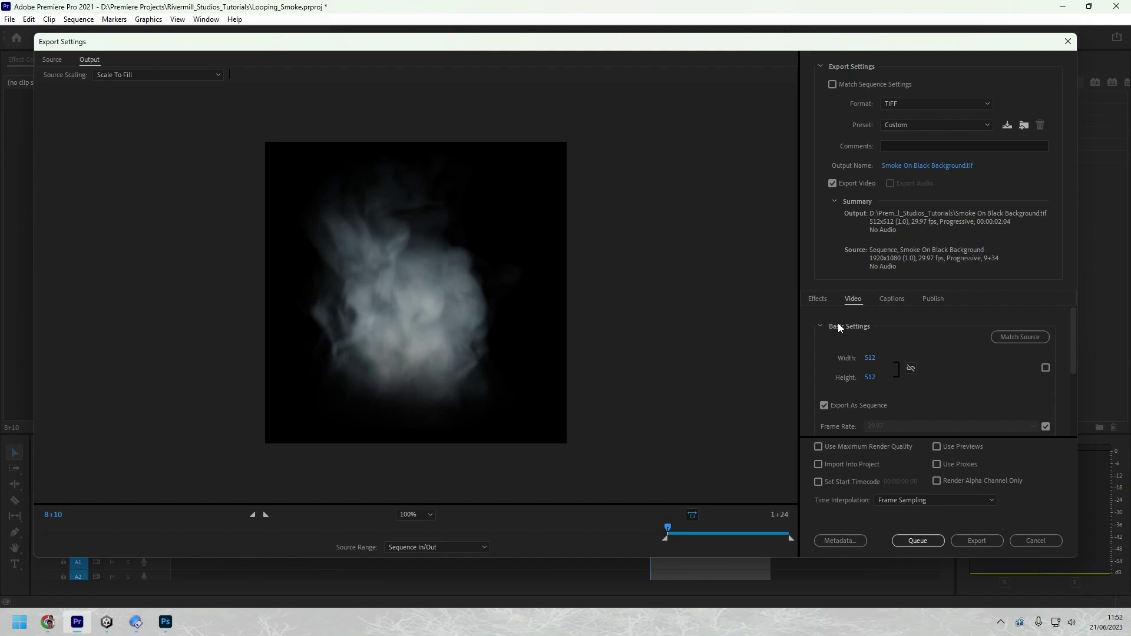
Keep TIFF as the format and browse the output location into the Render folder
left_click(925, 105)
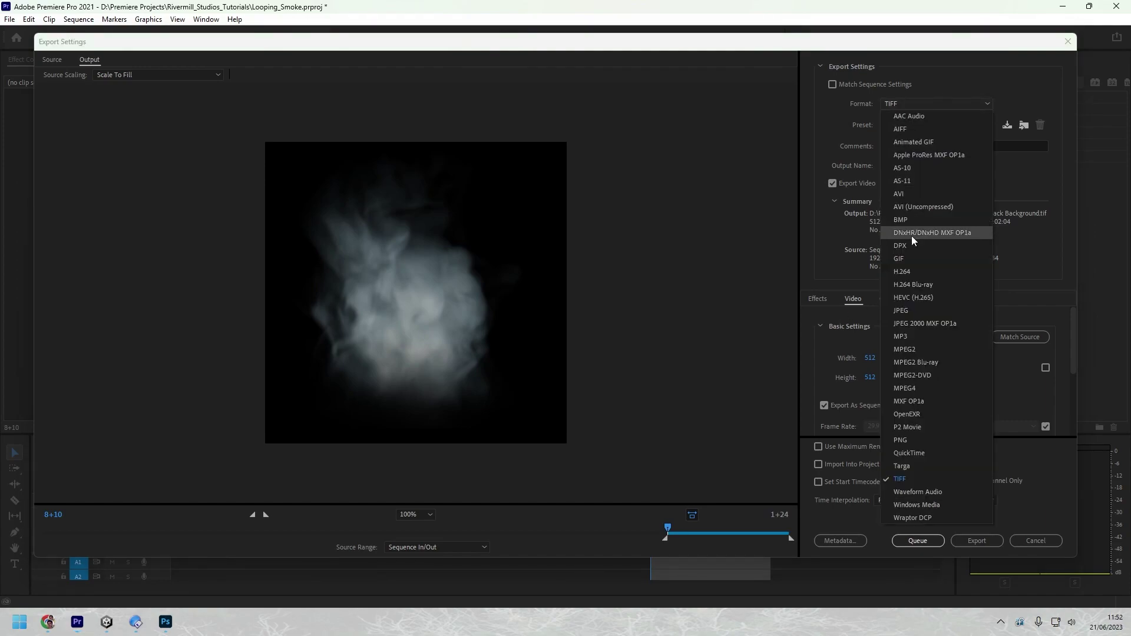
left_click(912, 477)
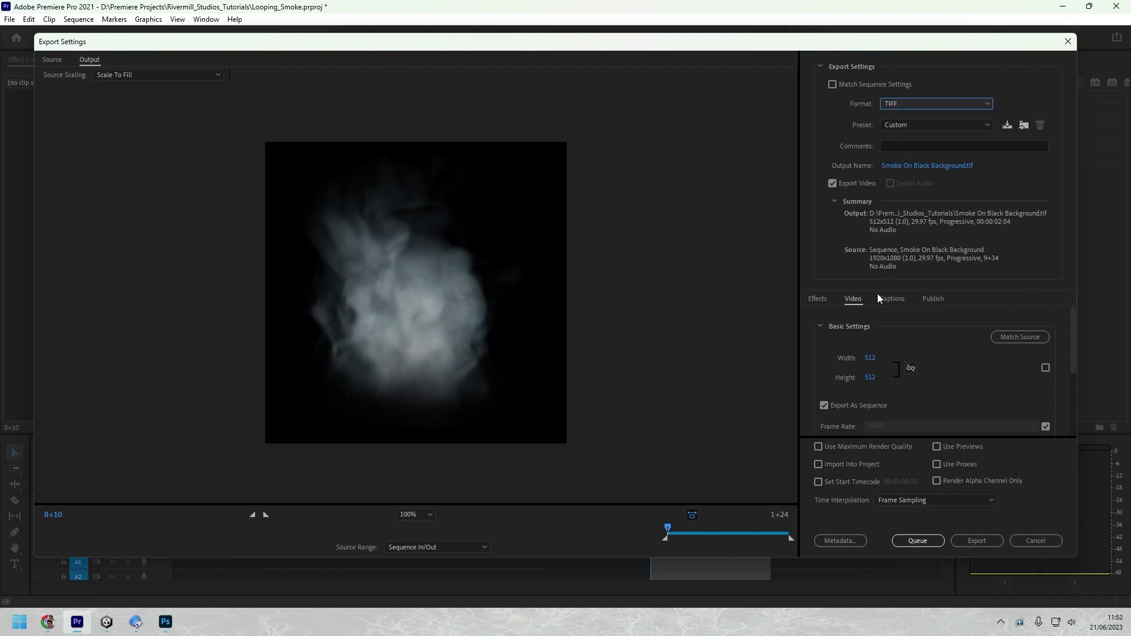
left_click(927, 166)
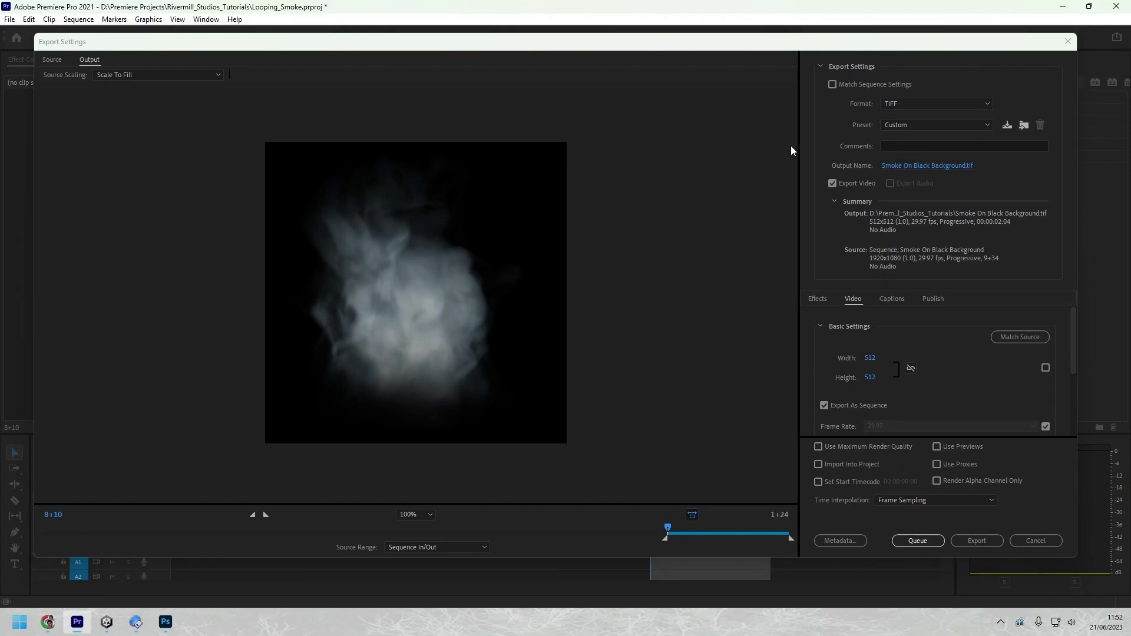
double_click(167, 201)
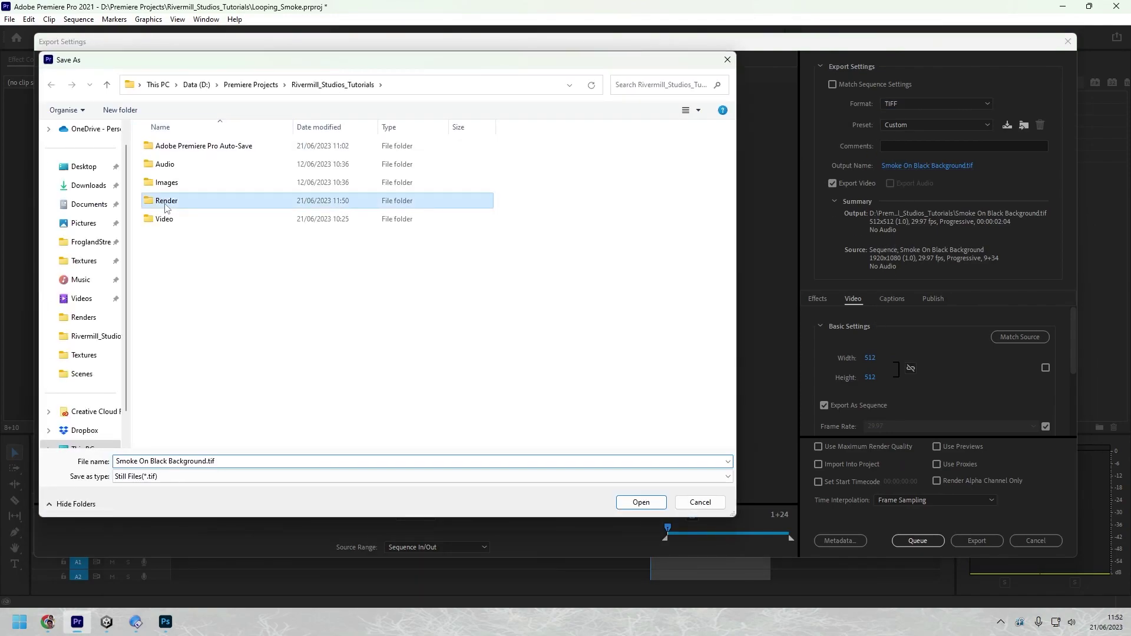
Create a Smoke_NoLoop folder inside Render and save the output there
right_click(255, 242)
mouse_move(371, 423)
left_click(446, 425)
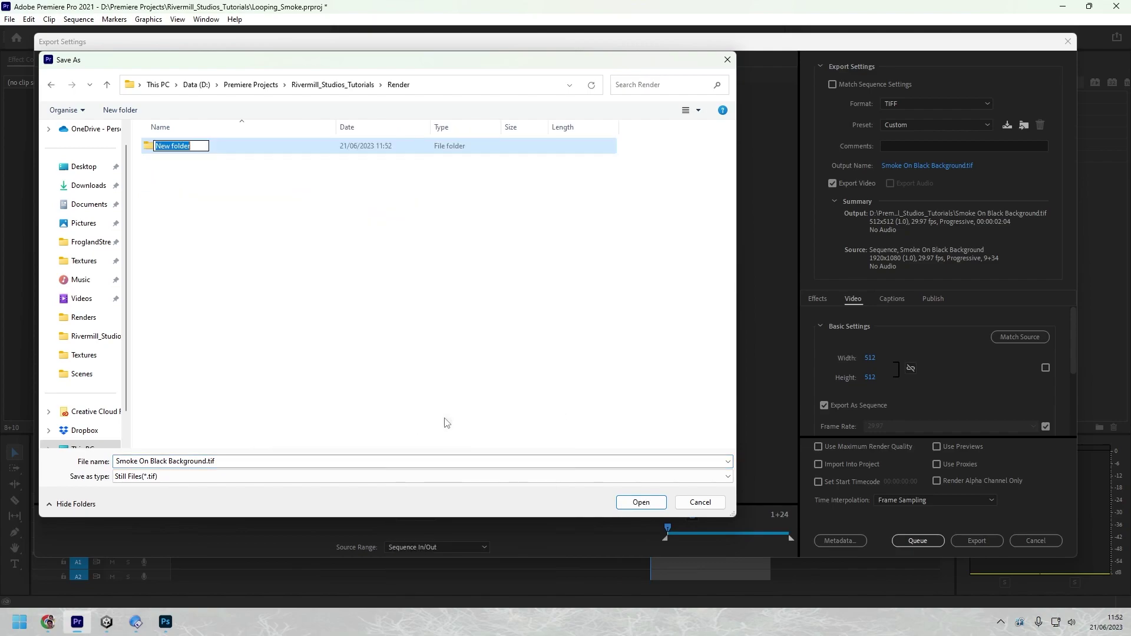
type("Smoke_NoLoop")
left_click(622, 508)
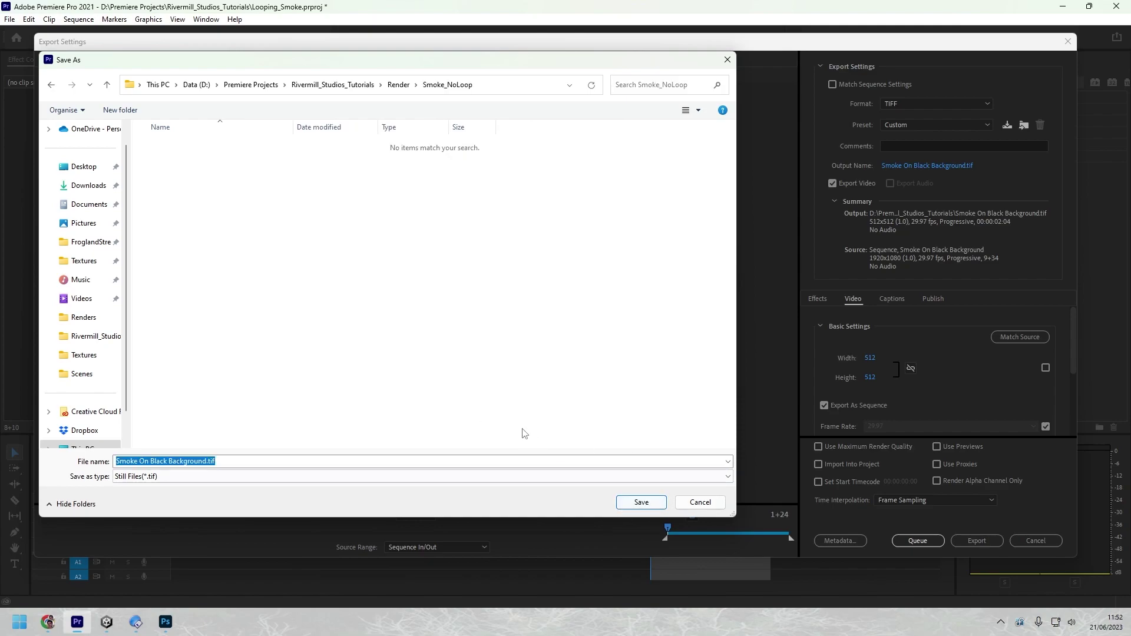
left_click(648, 499)
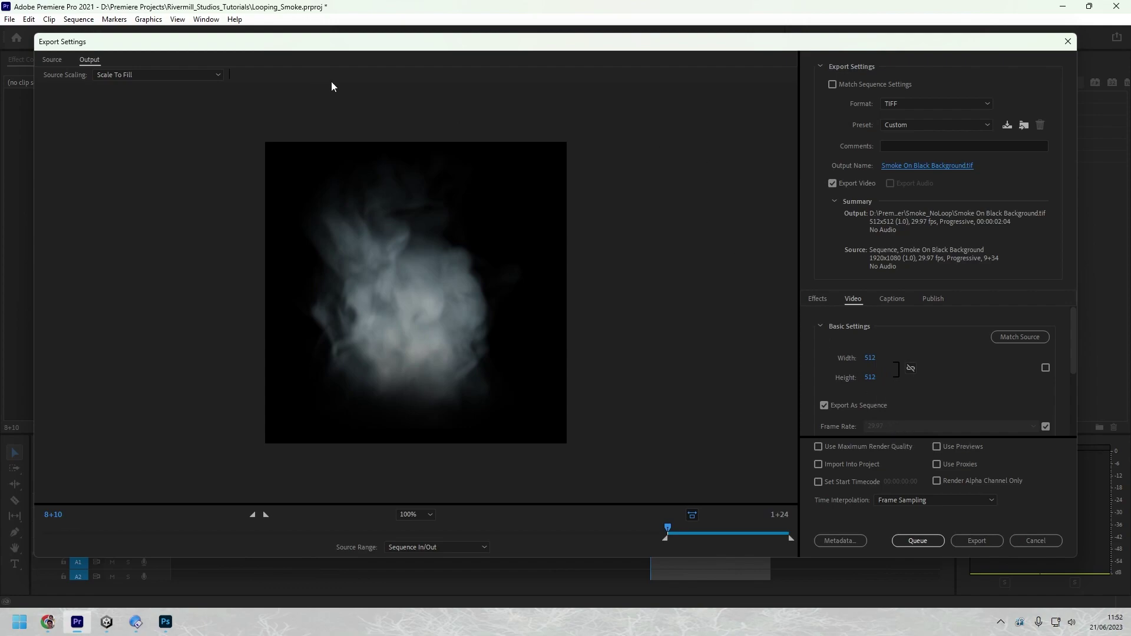
Export the TIFF sequence and confirm Smoke_NoLoop holds 64 frames in Directory Opus
left_click(976, 541)
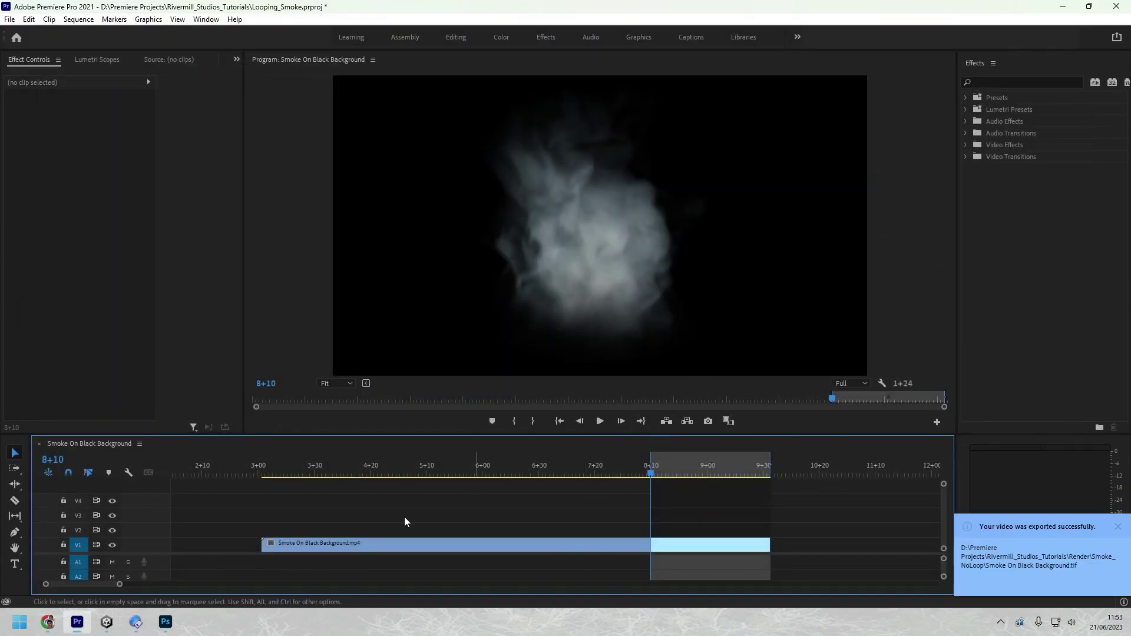
left_click(136, 622)
double_click(603, 99)
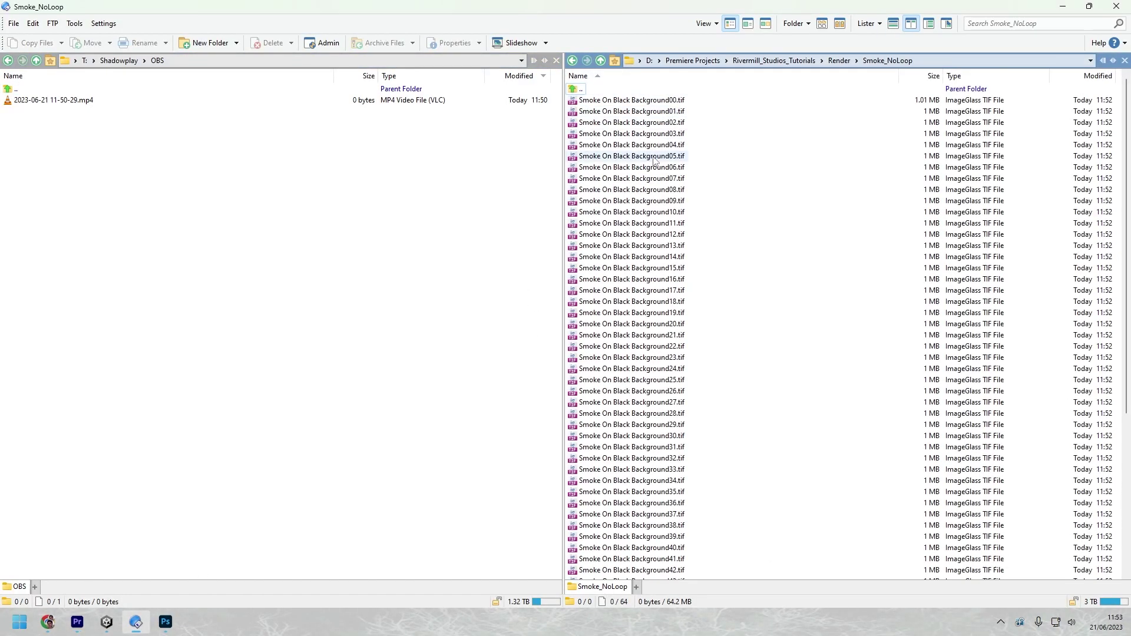
scroll(677, 426, "down", 7)
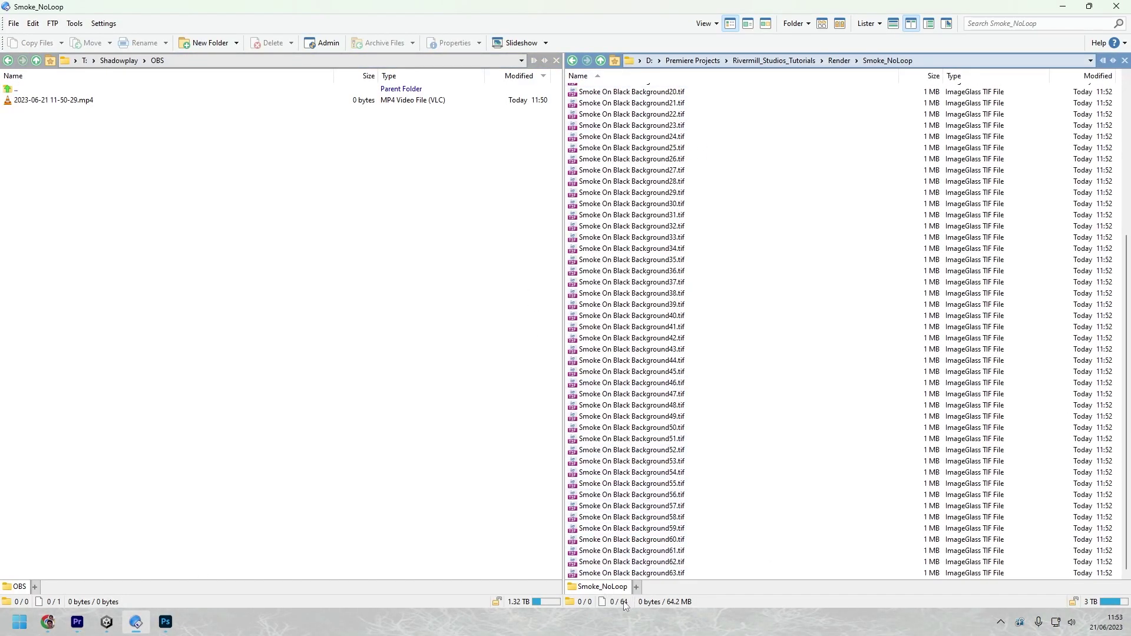
scroll(689, 494, "up", 7)
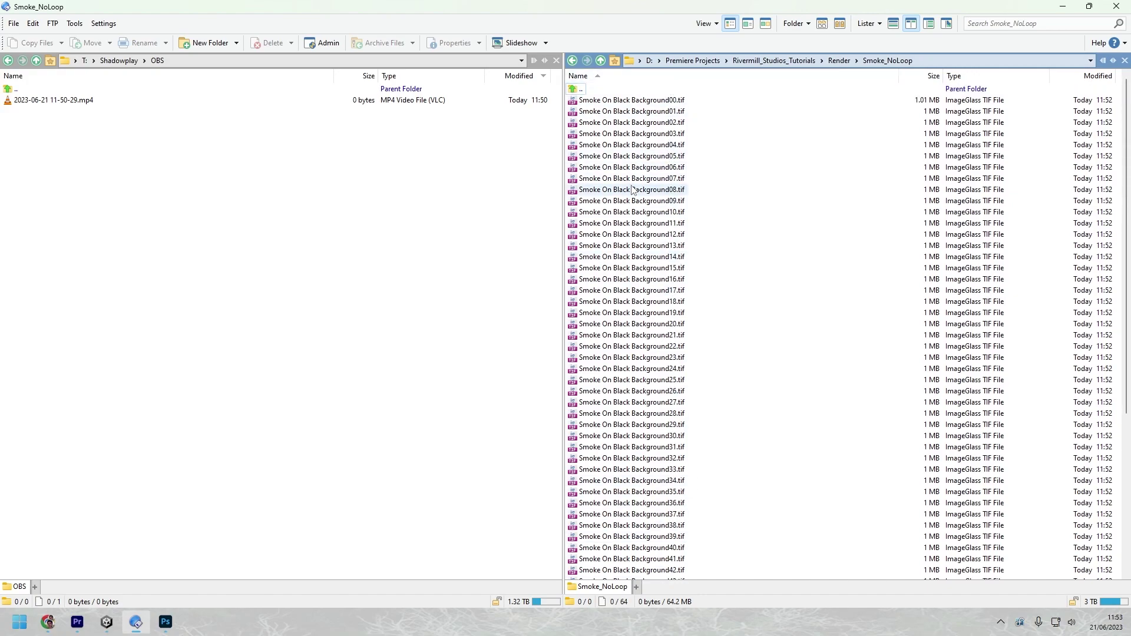
mouse_move(632, 190)
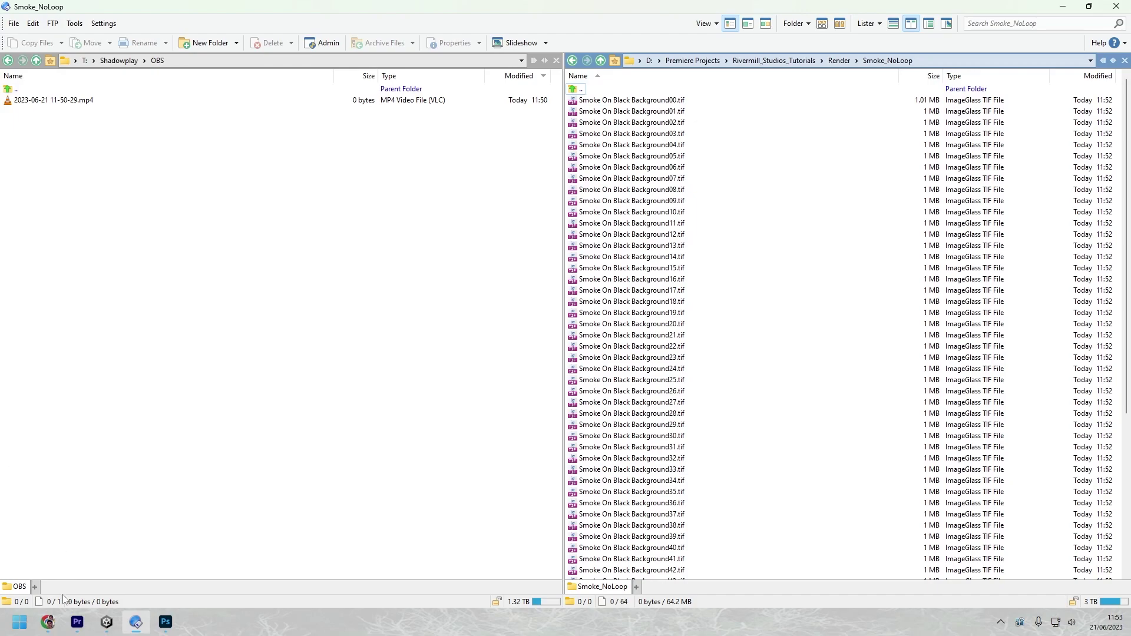
left_click(165, 622)
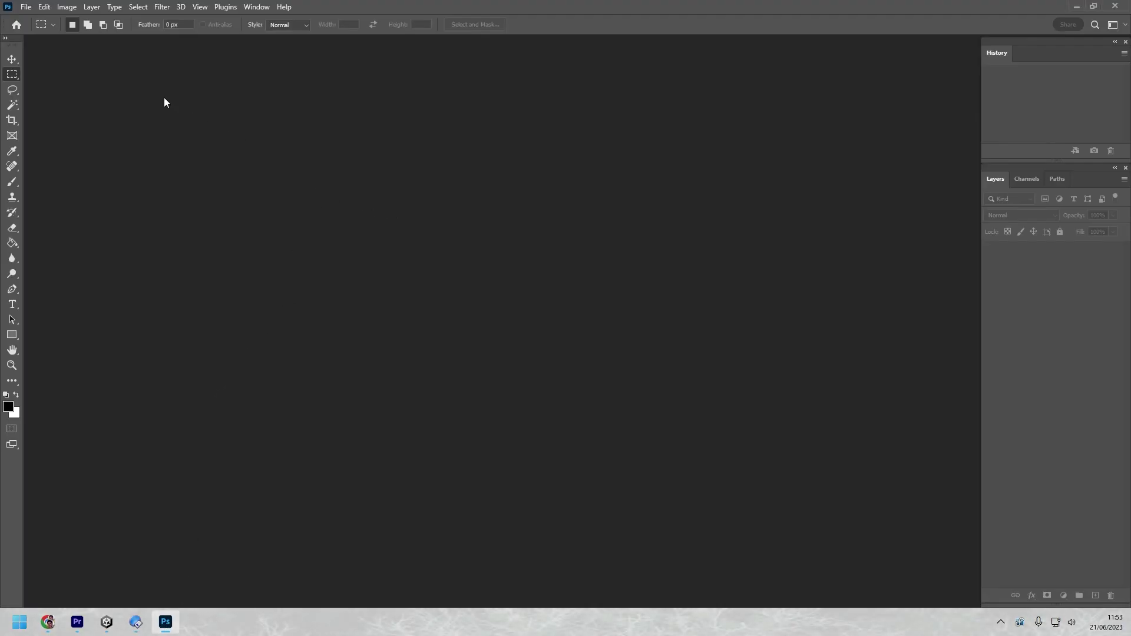
Open File > Automate > Contact Sheet II and reset it to default settings
left_click(26, 7)
mouse_move(97, 292)
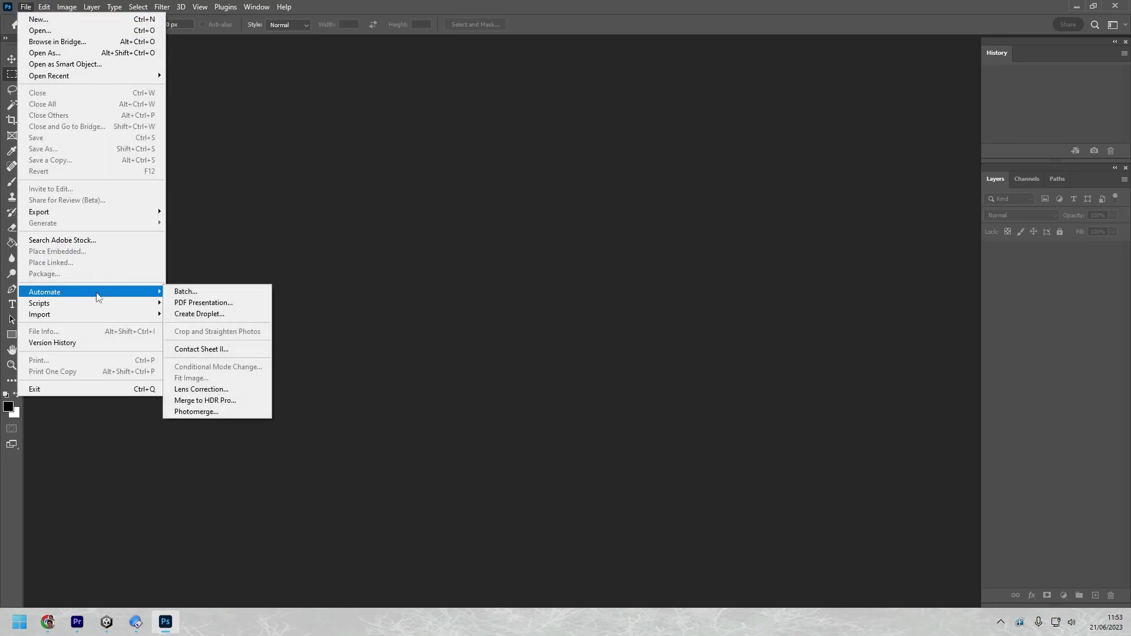
left_click(235, 351)
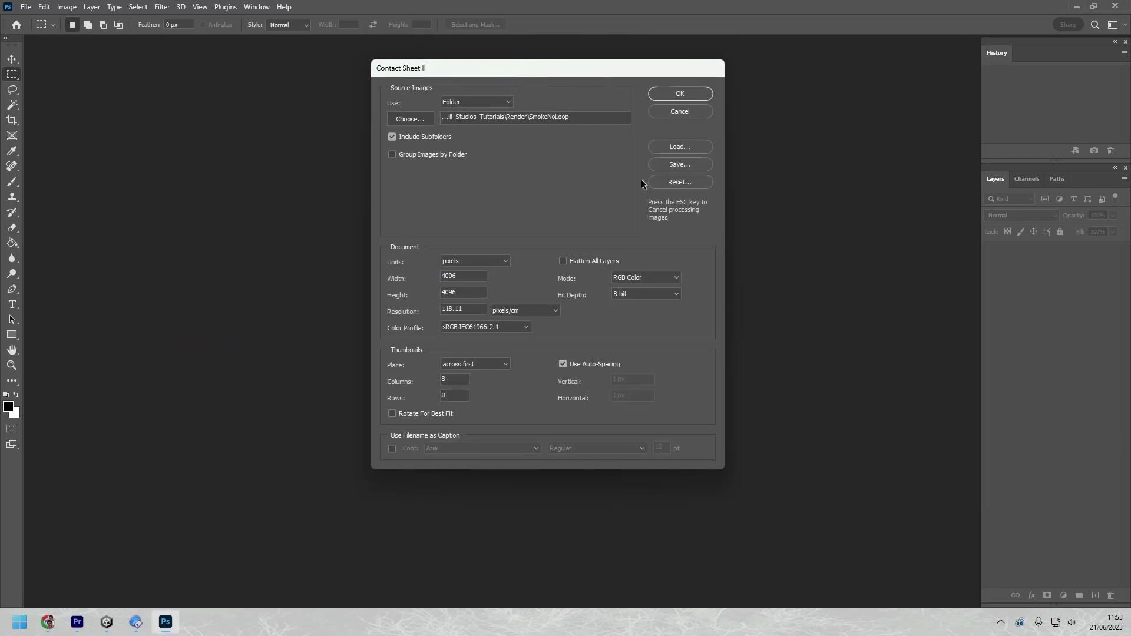
left_click(674, 183)
left_click(557, 353)
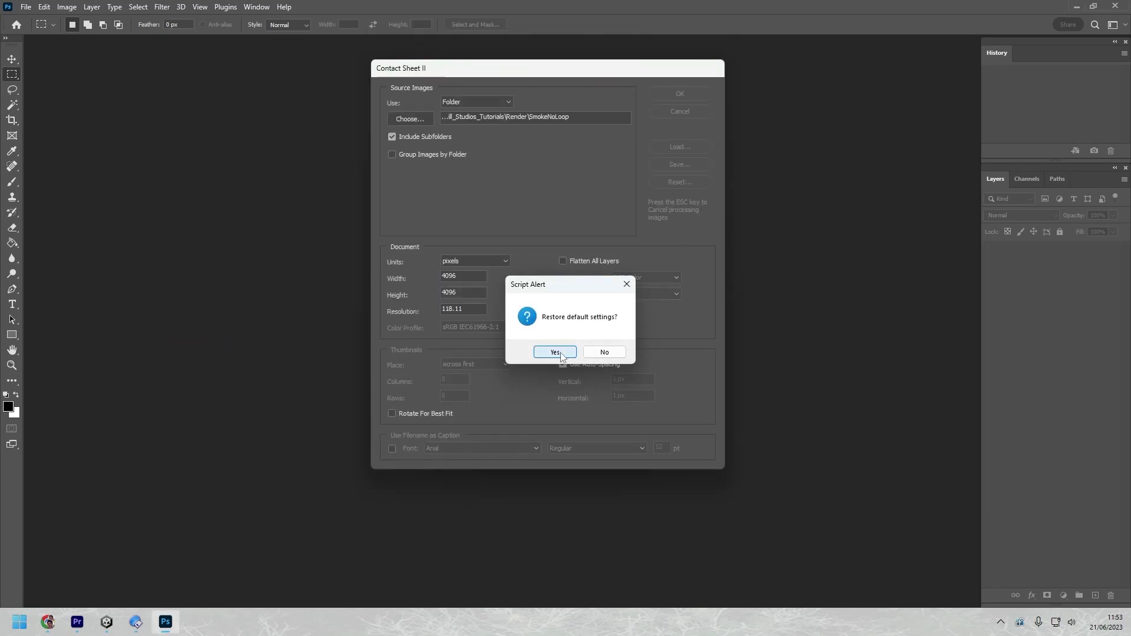
left_click_drag(500, 73, 506, 90)
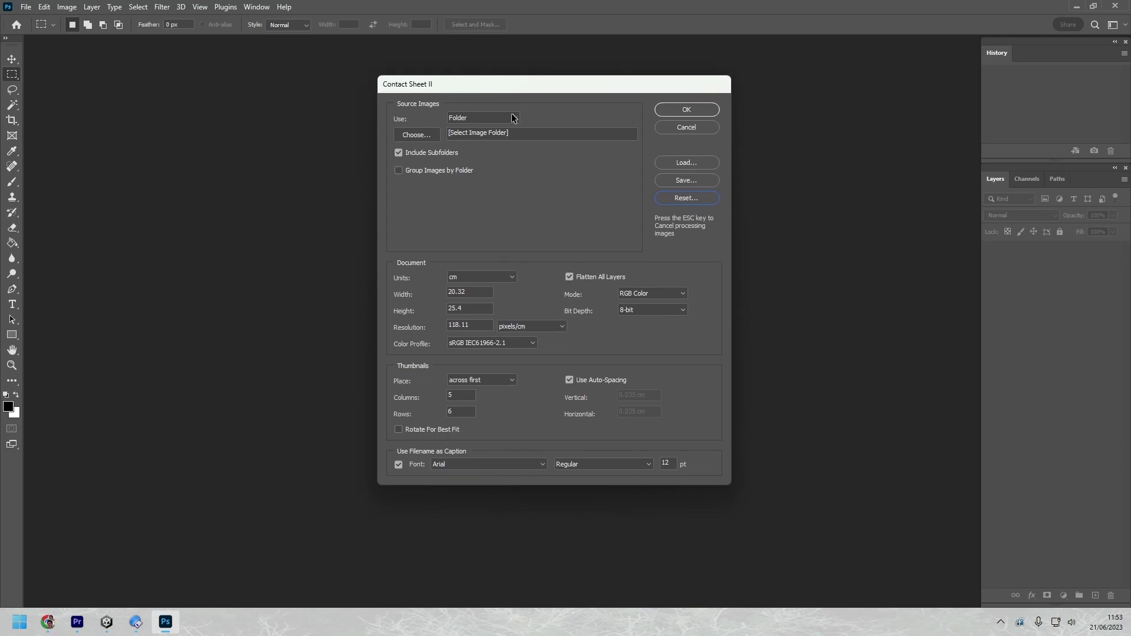
Browse the source folder to D: > Premiere Projects > Rivermill_Studios_Tutorials > Render > Smoke_NoLoop
left_click(417, 136)
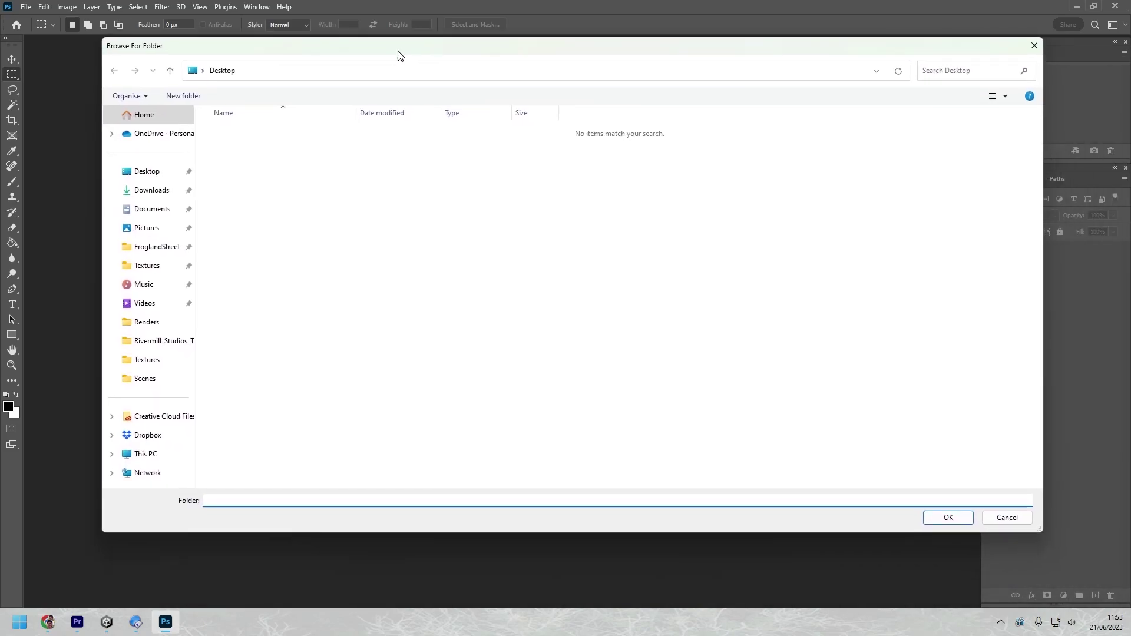
left_click(156, 459)
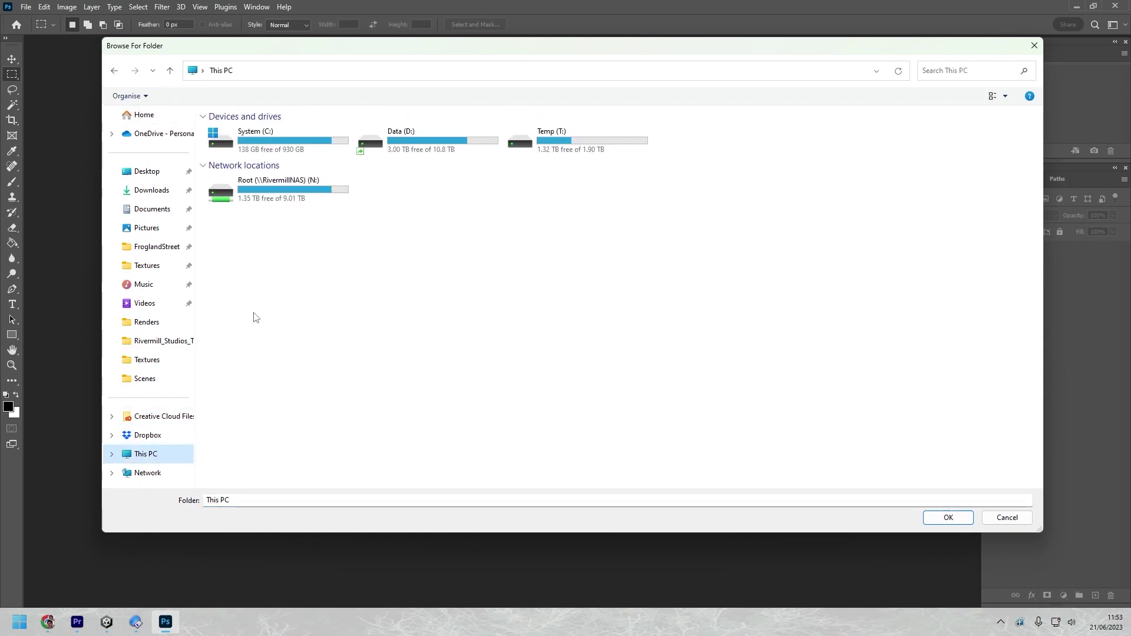
double_click(458, 154)
scroll(256, 430, "down", 5)
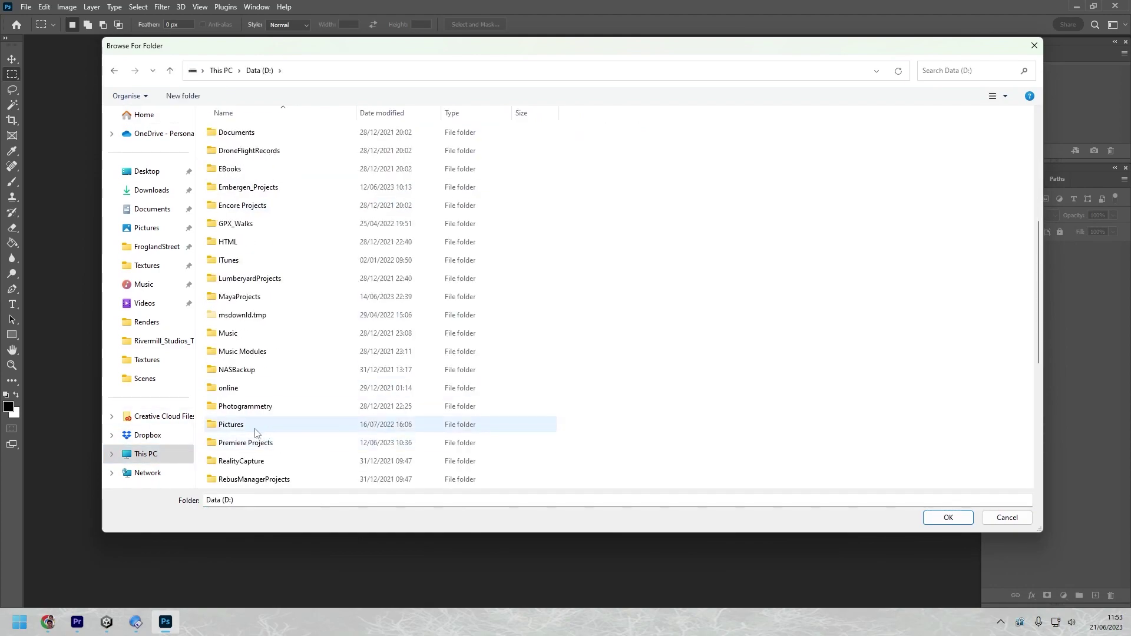
double_click(250, 449)
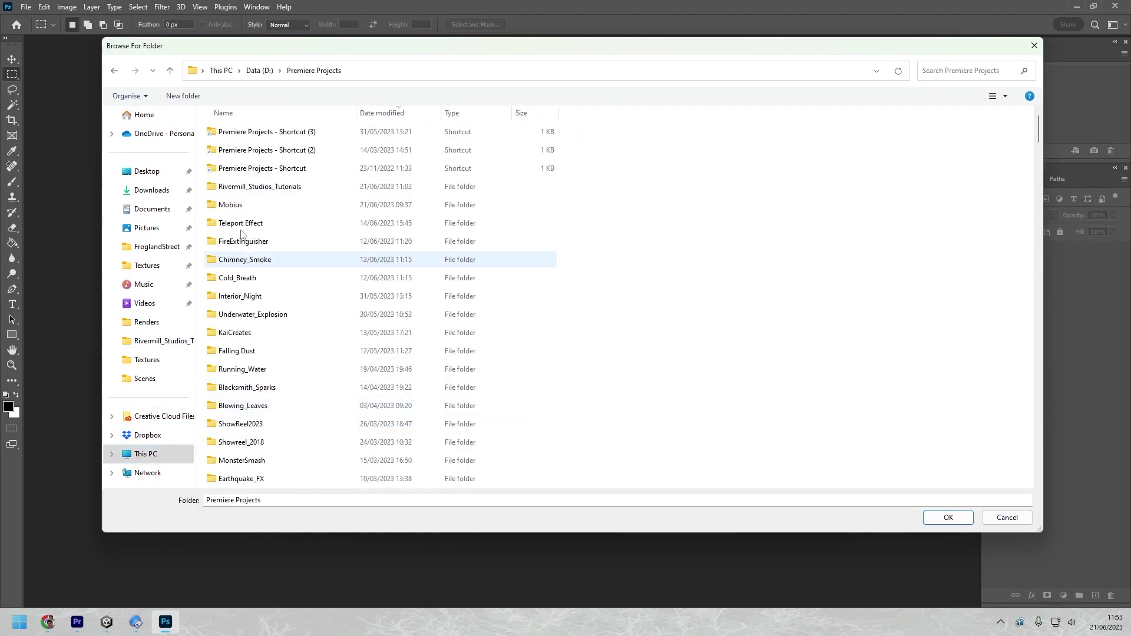
double_click(281, 189)
double_click(246, 188)
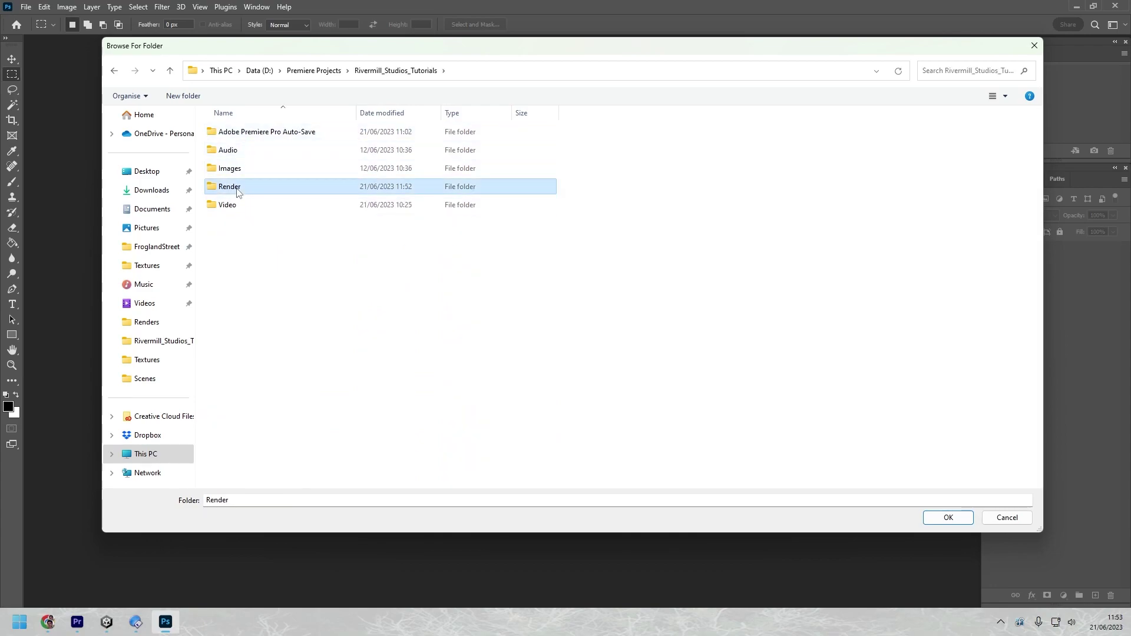
double_click(250, 137)
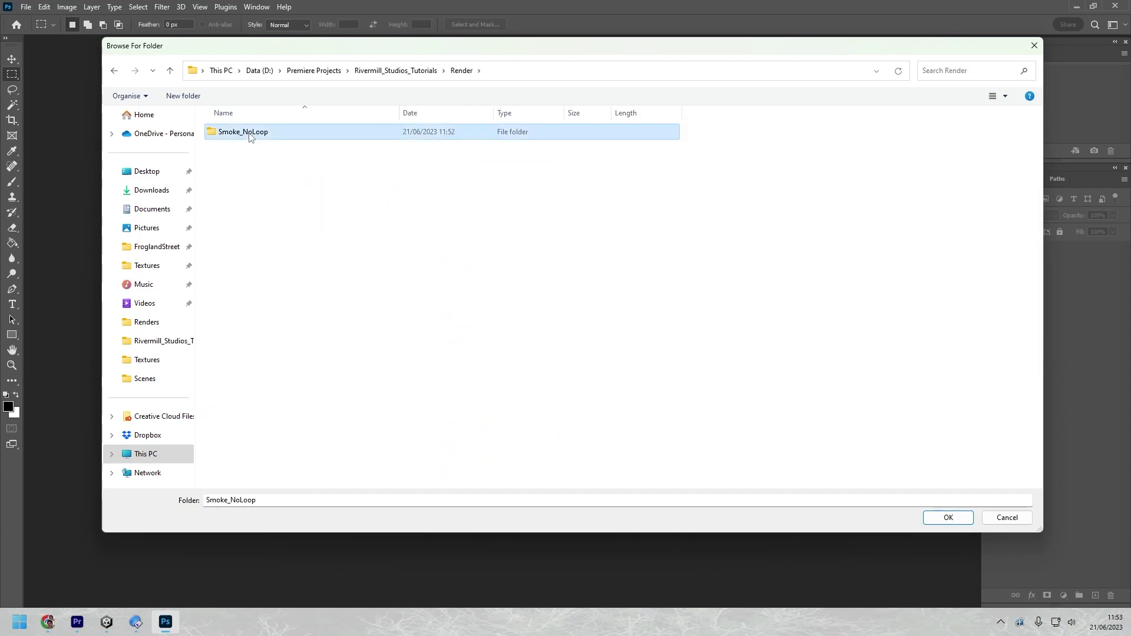
Confirm Smoke_NoLoop as the source and set the sheet to 4096 × 4096 pixels (512×8)
left_click(940, 519)
left_click(482, 277)
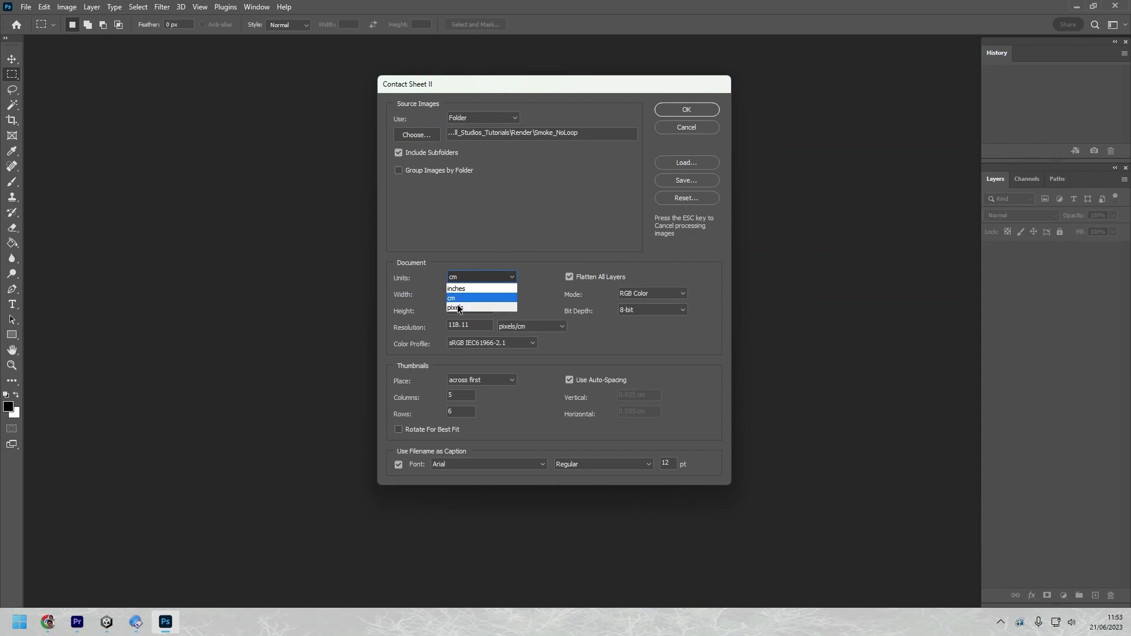
left_click(461, 315)
double_click(481, 293)
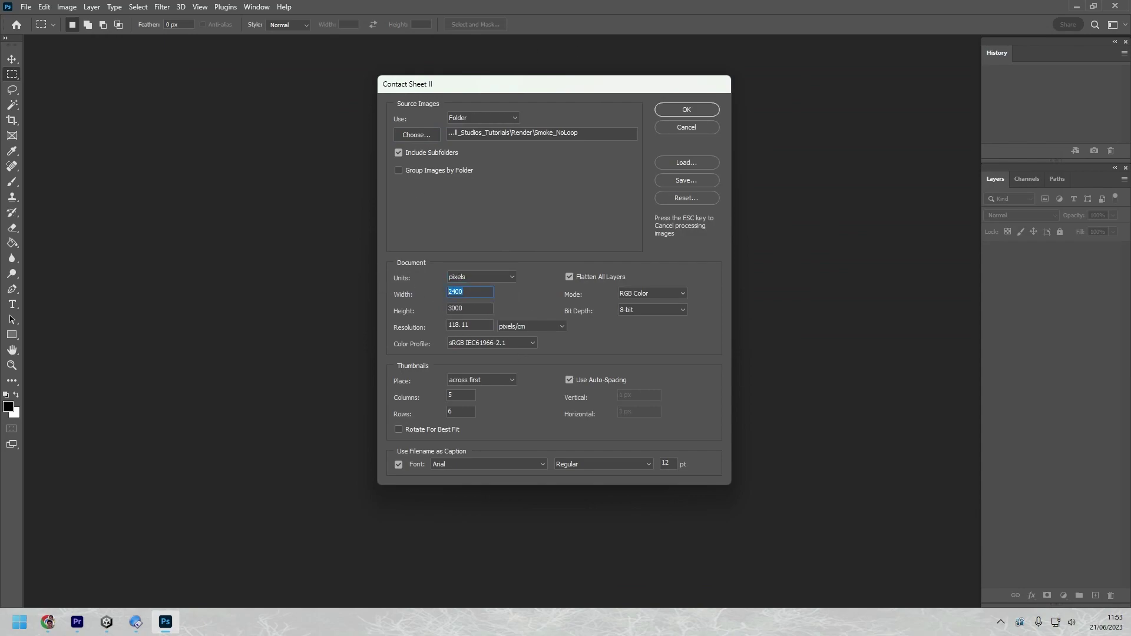
key("XF86Calculator")
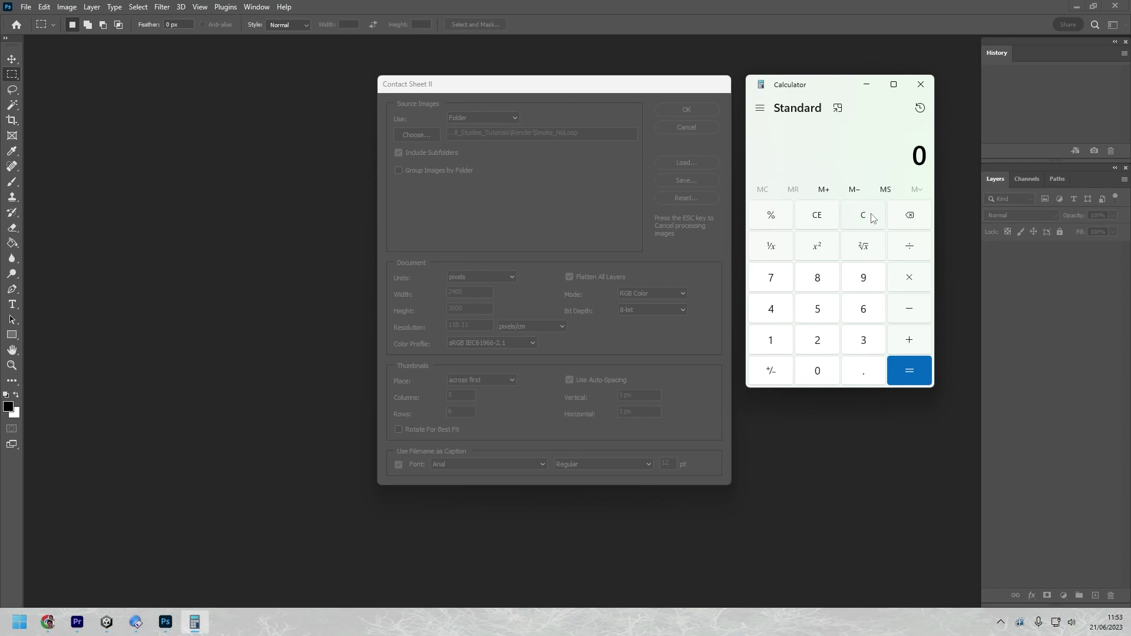
type("512")
type("*8")
key("Return")
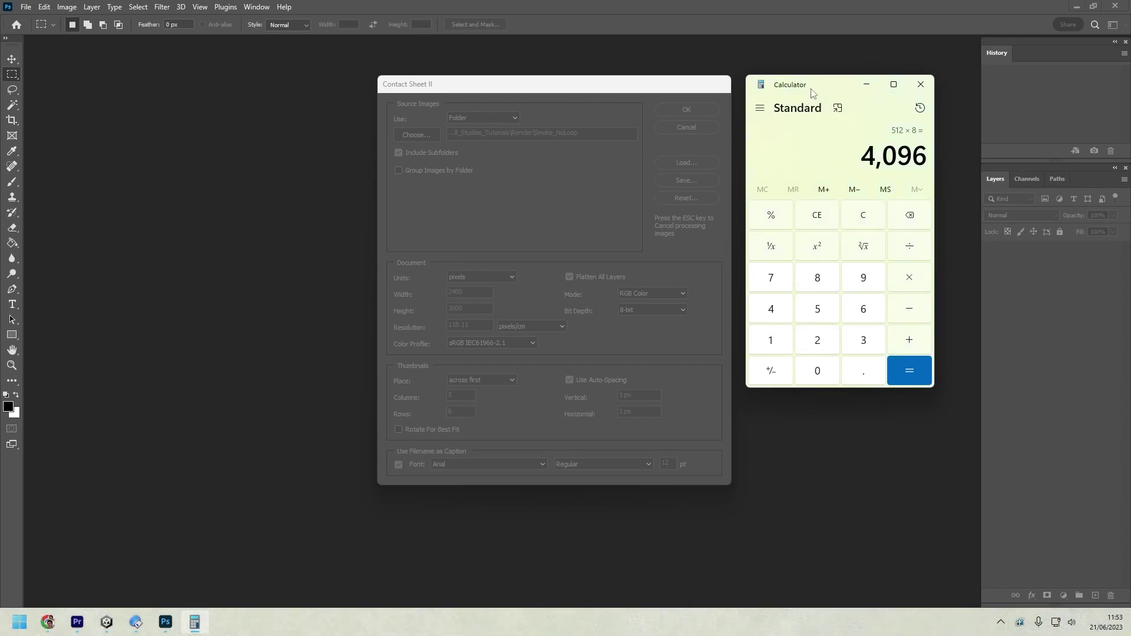
key("alt+F4")
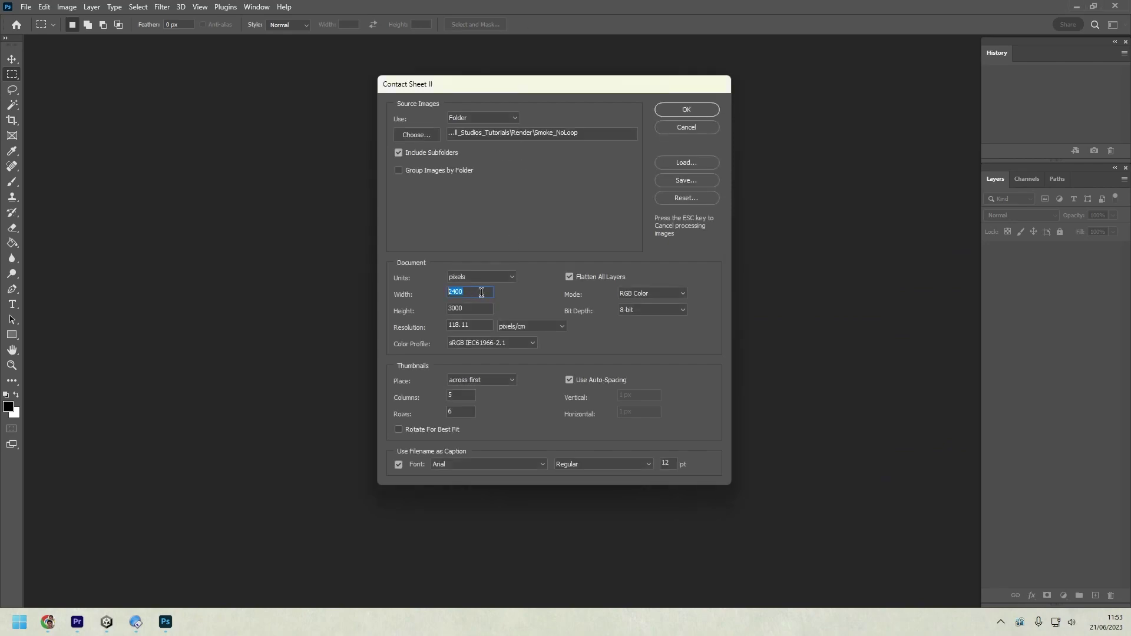
type("4096")
key("Tab")
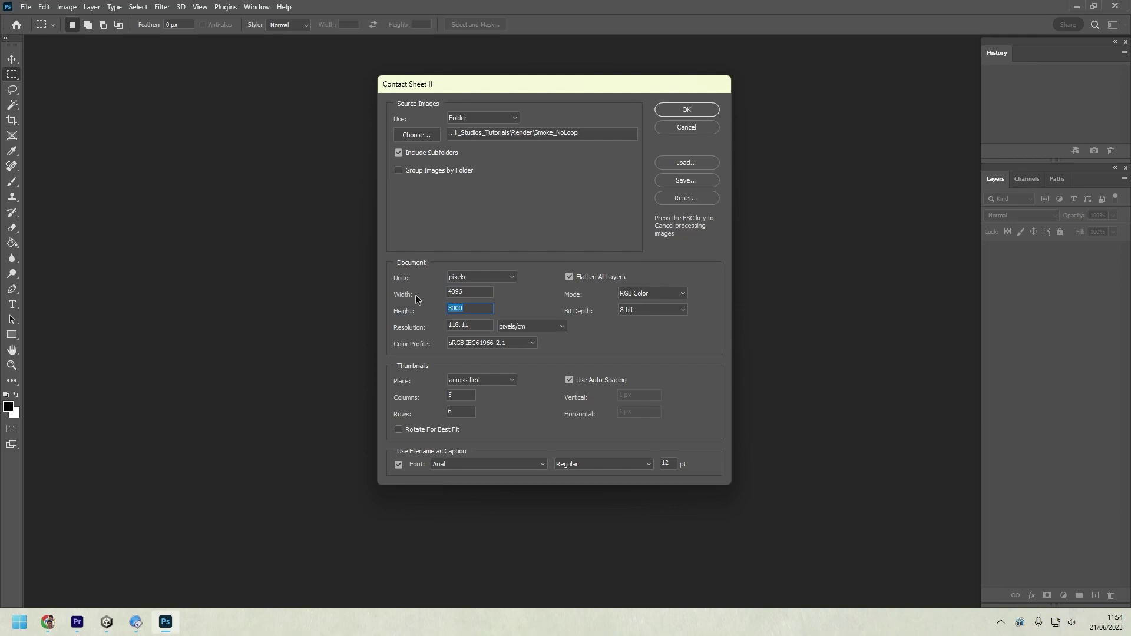
type("4096")
key("Tab")
Keep layers unflattened, use 8 columns and 8 rows, disable filename captions, and generate
left_click(570, 278)
double_click(462, 396)
type("88")
key("Tab")
left_click(394, 465)
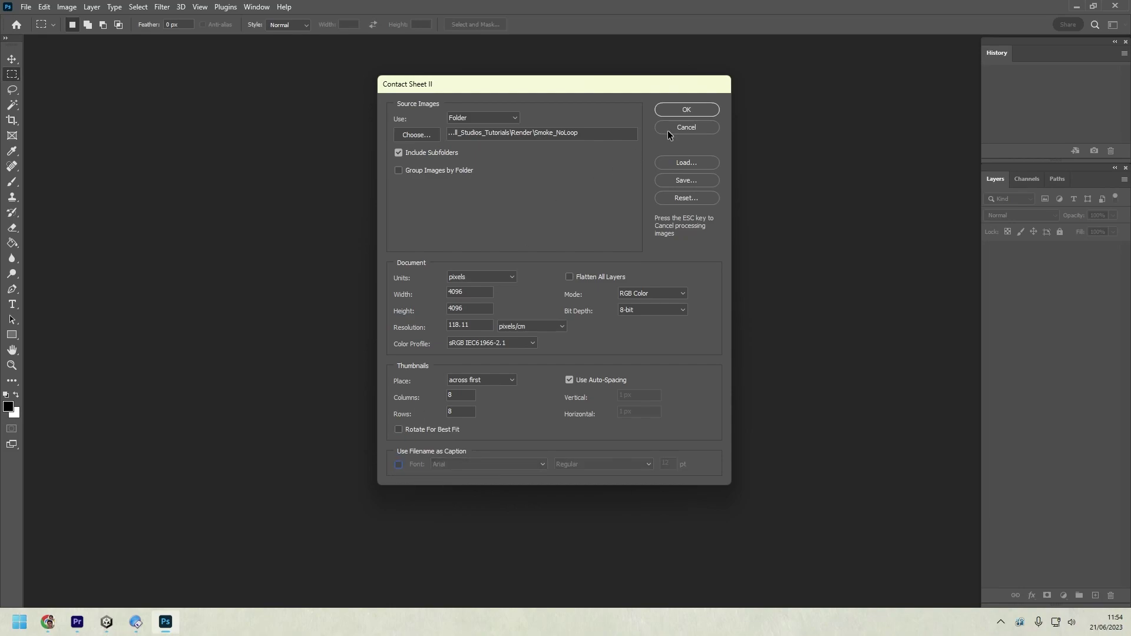
left_click(699, 109)
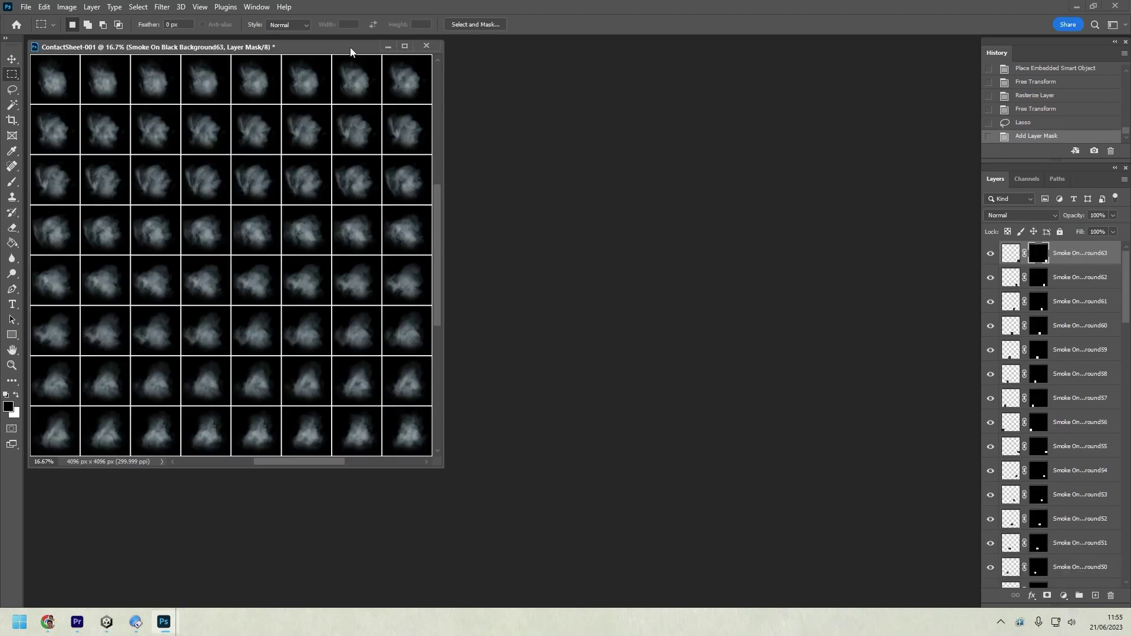
Fill the Background layer's white grid lines with black using the Paint Bucket
left_click_drag(350, 52, 536, 96)
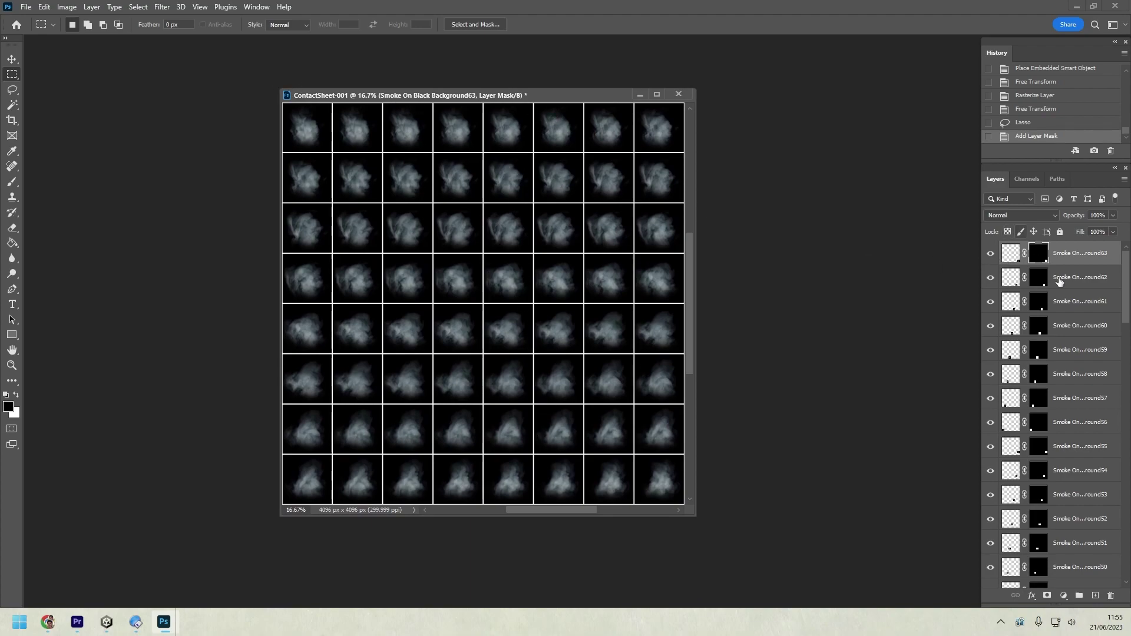
scroll(1061, 400, "down", 10)
left_click(1045, 586)
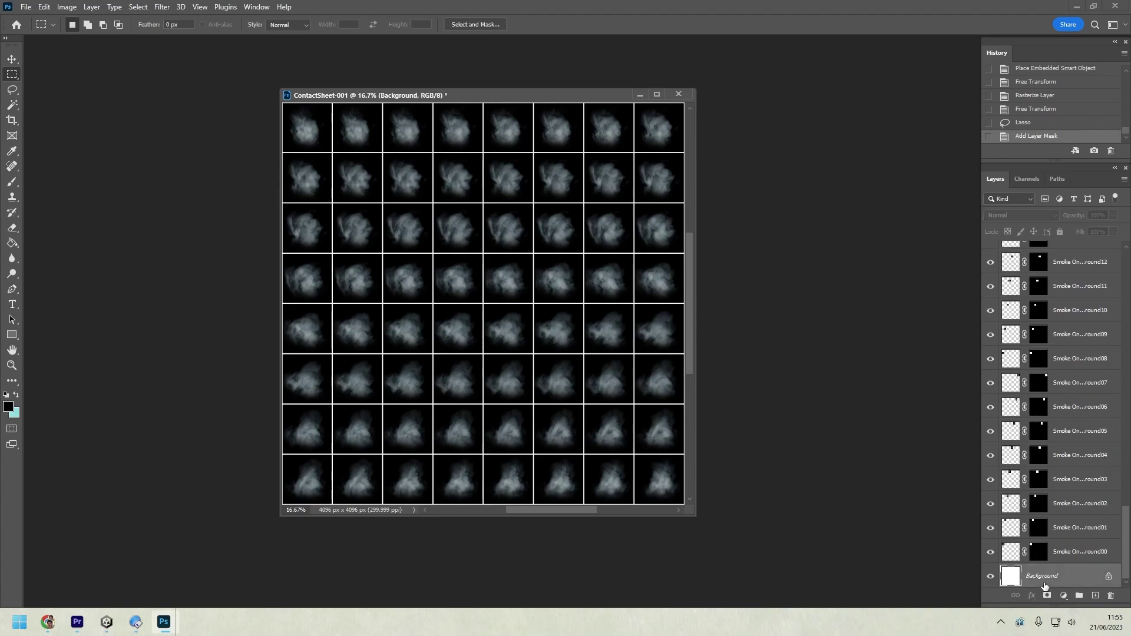
scroll(589, 471, "up", 1)
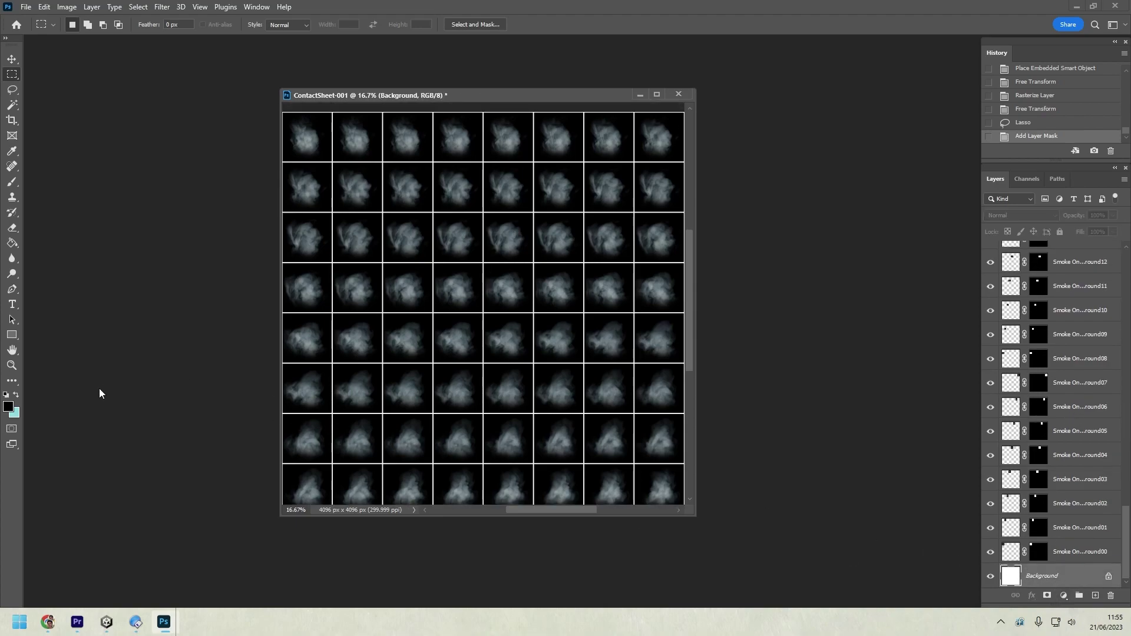
left_click(12, 243)
left_click(484, 263)
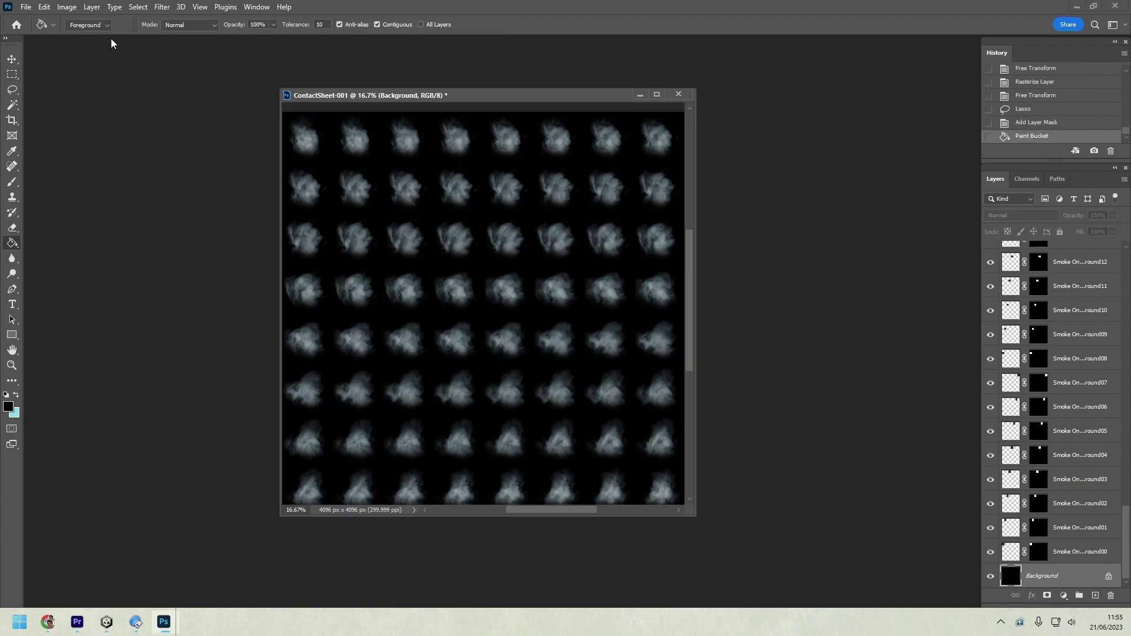
Flatten the image with Layer > Flatten Image and enlarge the document window
left_click(92, 7)
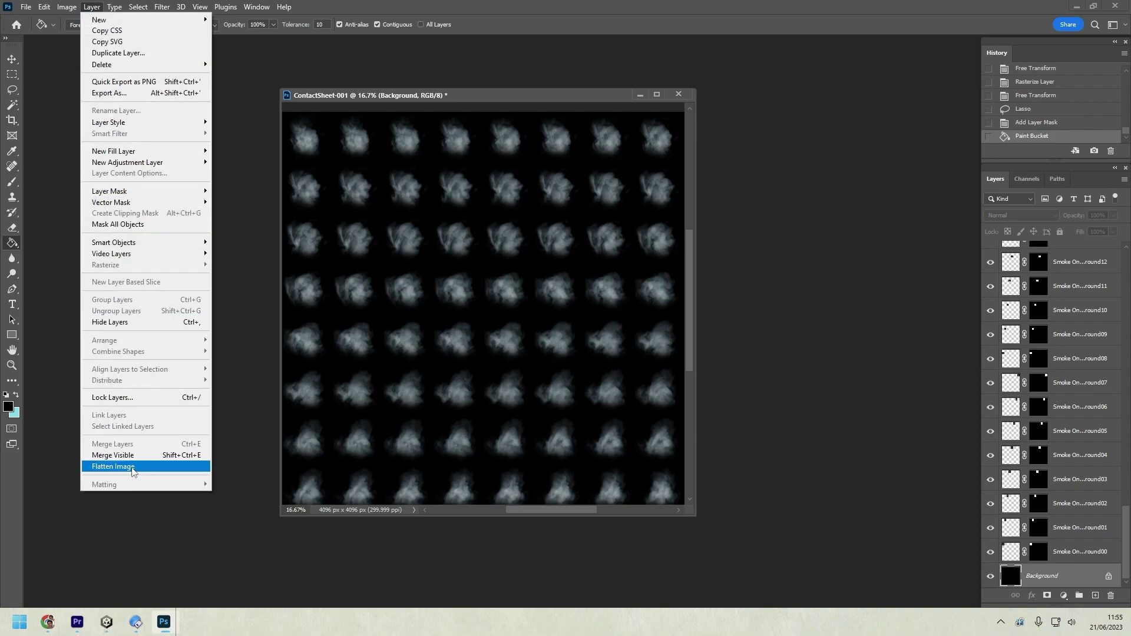
left_click(133, 468)
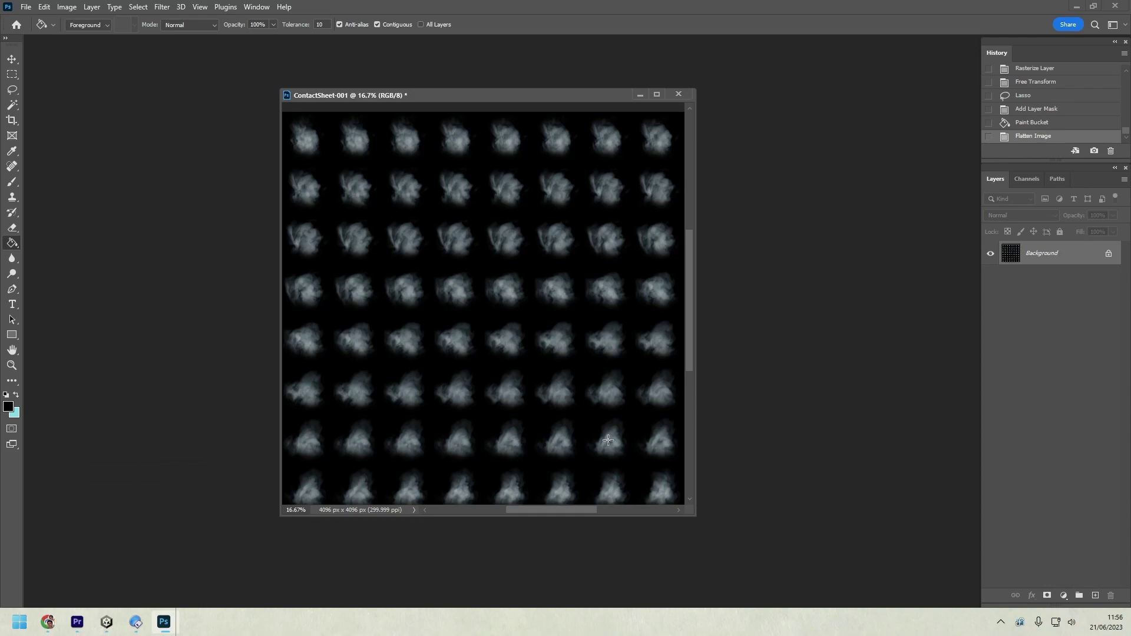
left_click_drag(695, 517, 780, 572)
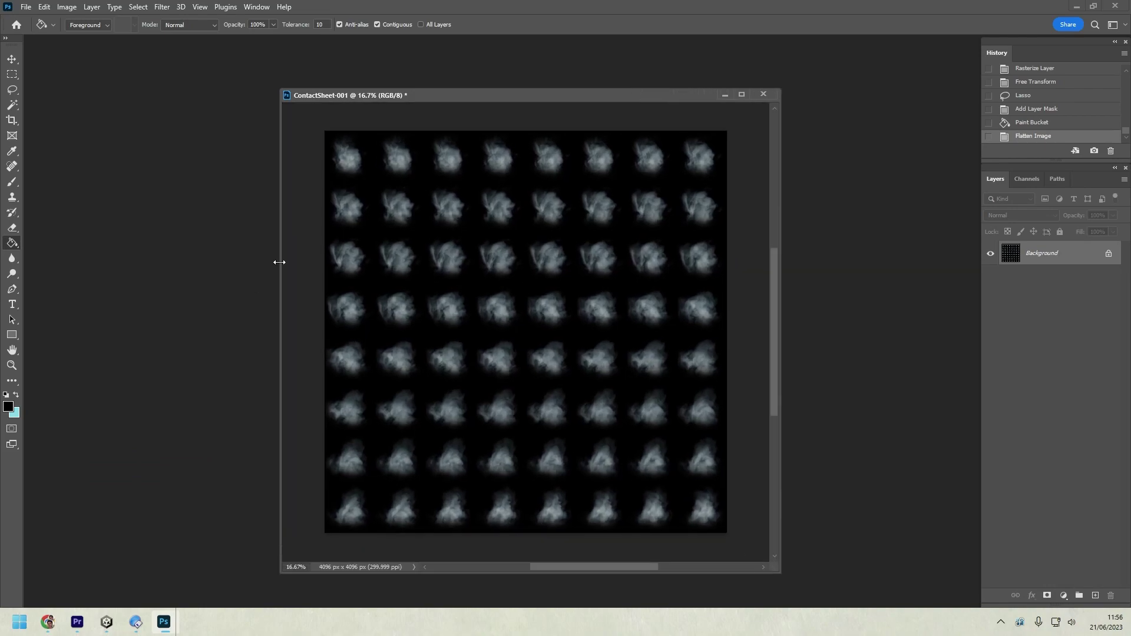
Select the entire canvas and copy the whole smoke sheet
left_click(13, 75)
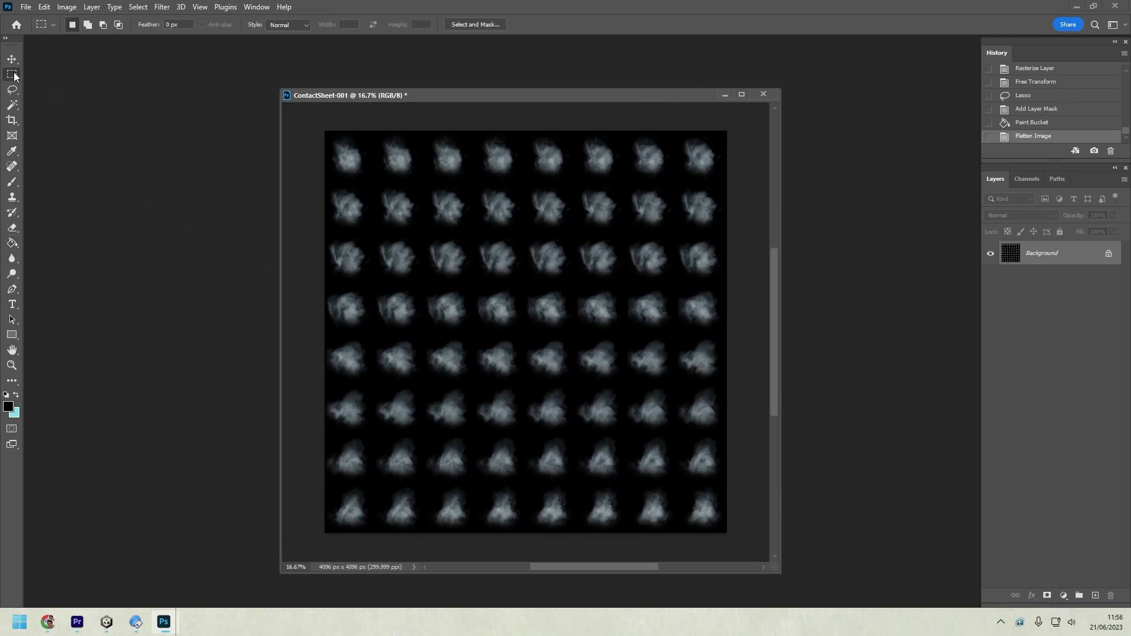
key("ctrl+a")
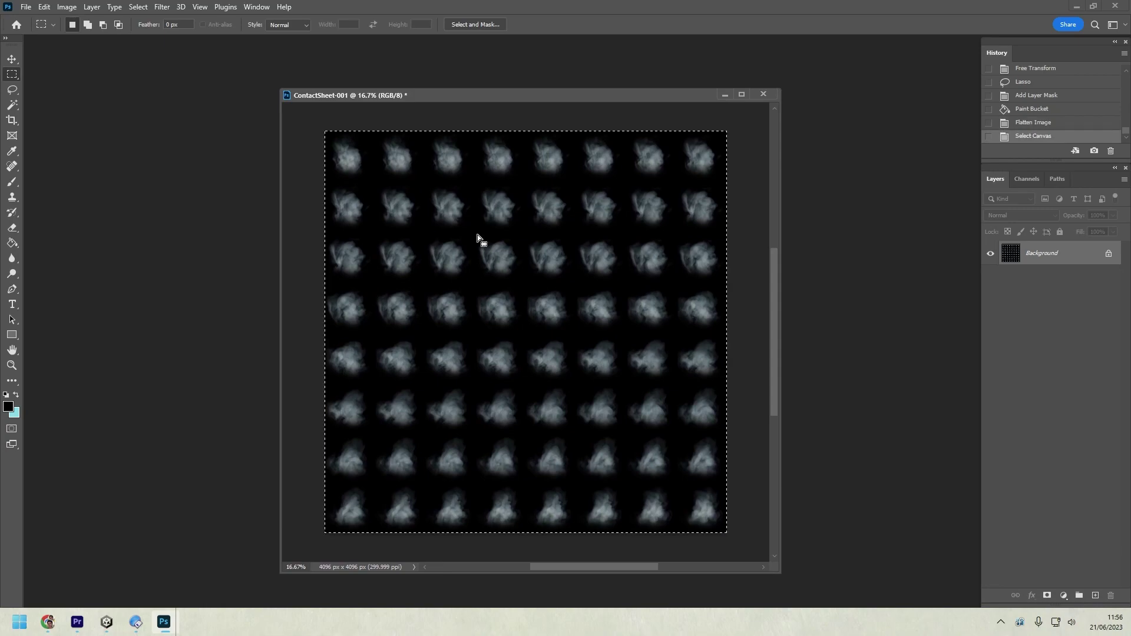
left_click(44, 6)
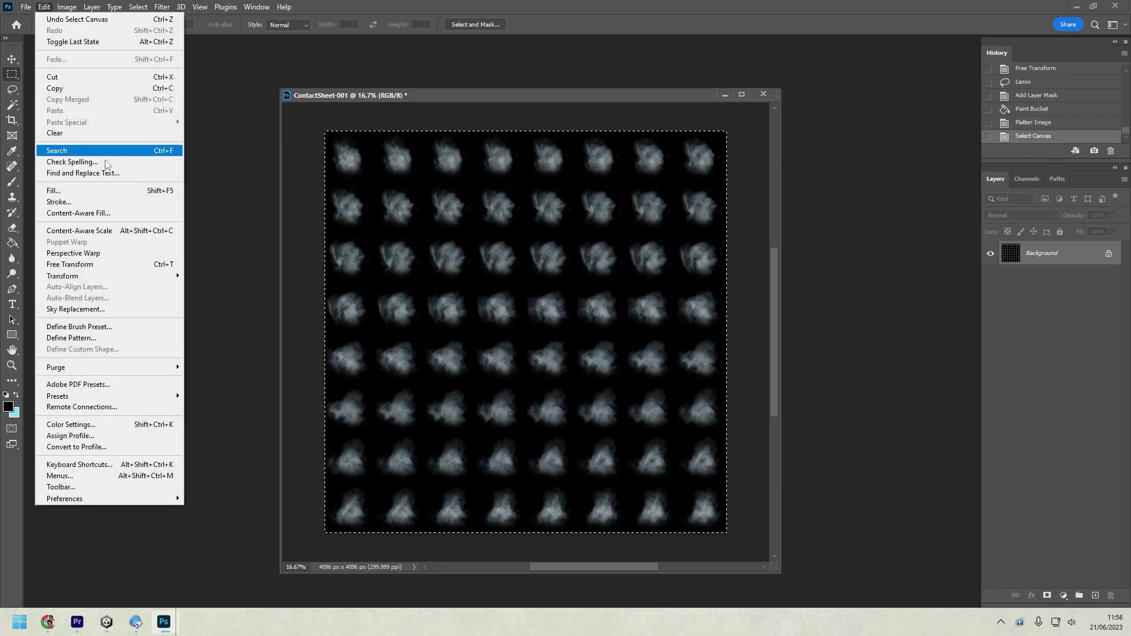
left_click(117, 89)
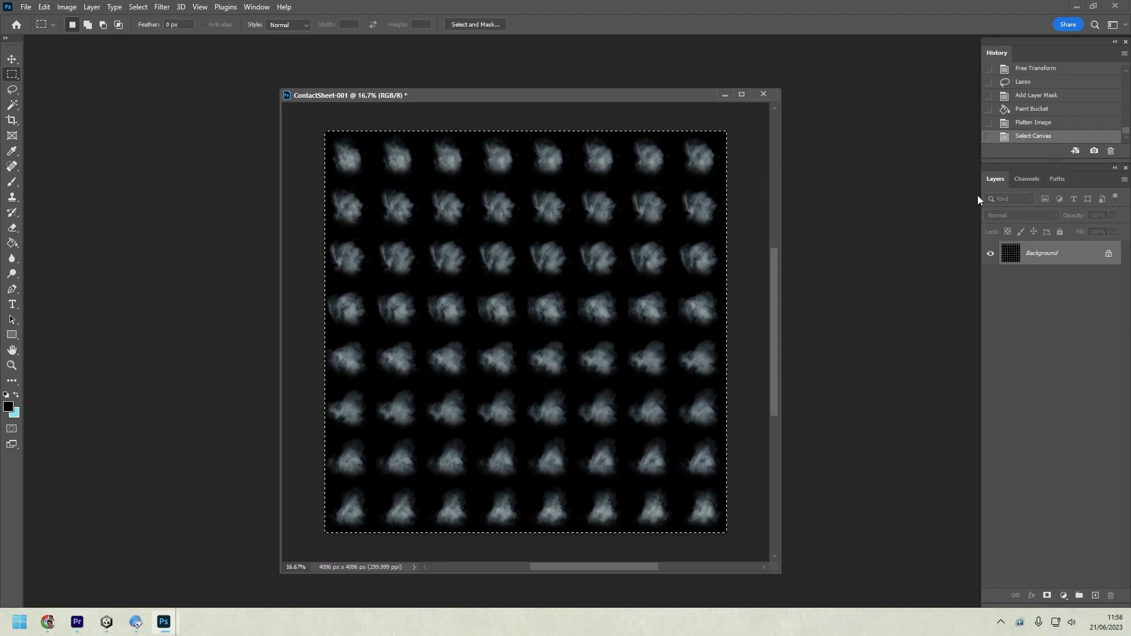
Create a new Alpha 1 channel and paste the smoke sheet into it
left_click(1025, 178)
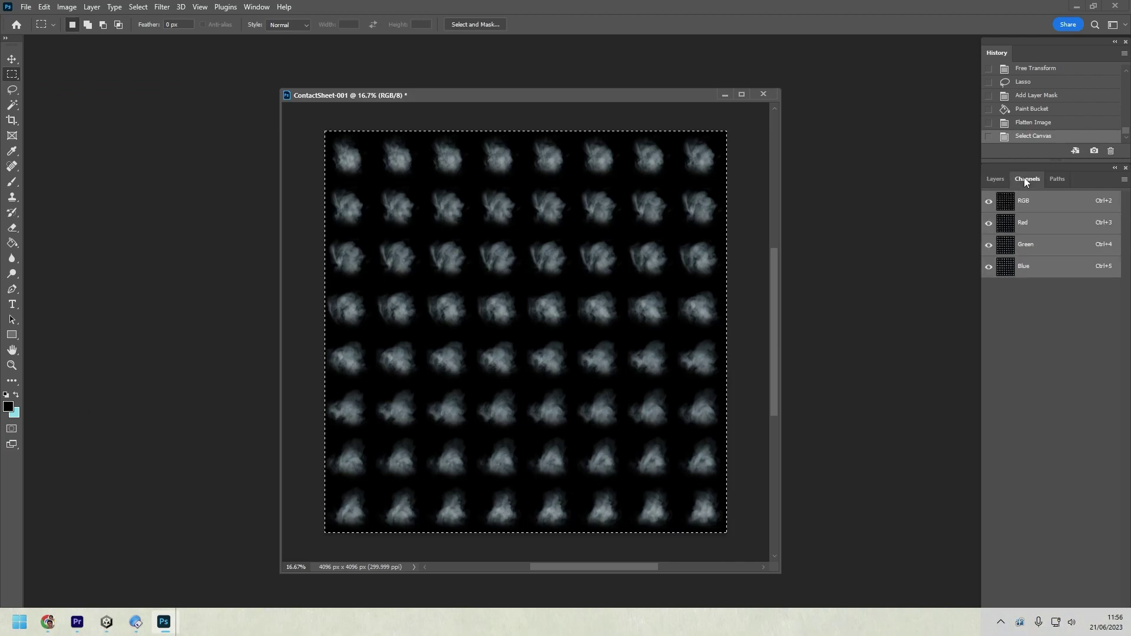
left_click(1124, 179)
left_click(1101, 188)
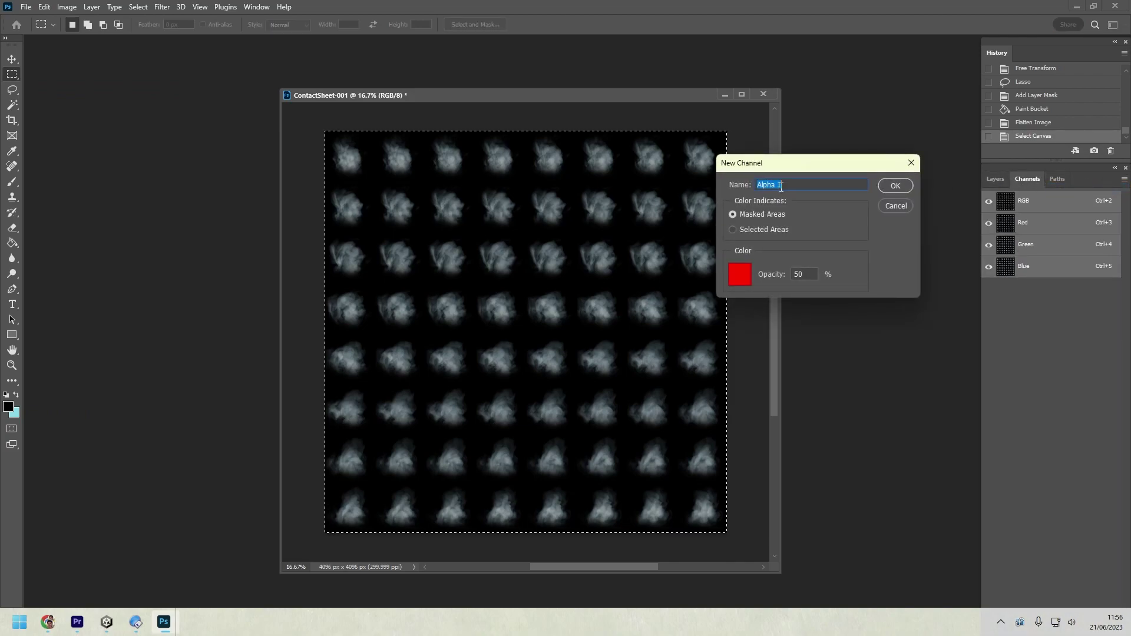
left_click(895, 186)
key("ctrl+v")
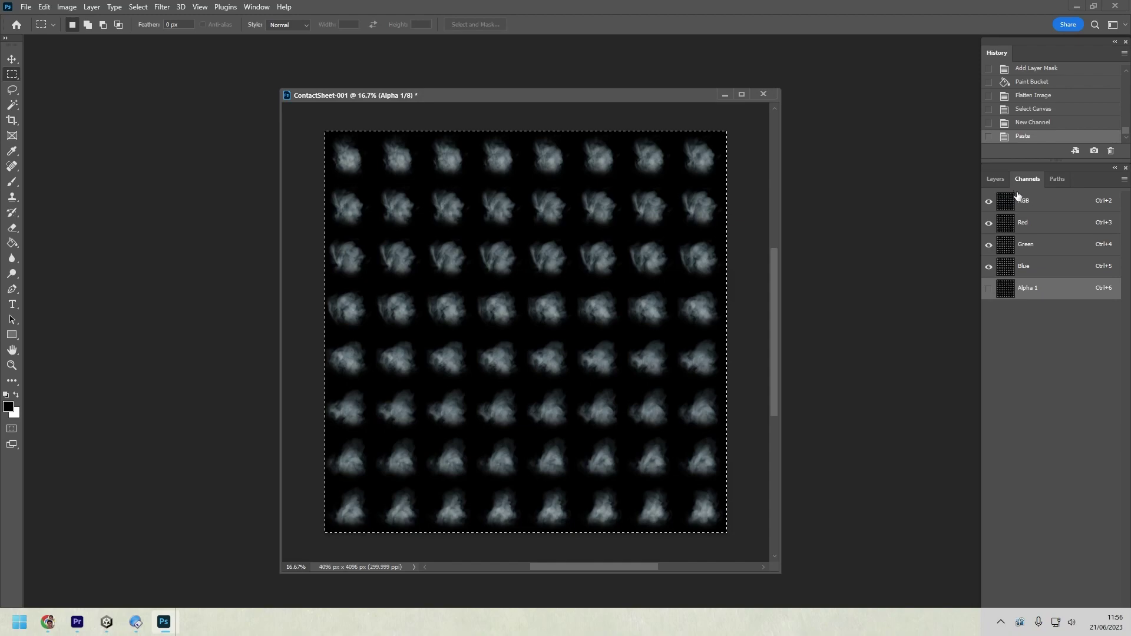
left_click(1004, 179)
left_click_drag(328, 95, 285, 72)
Save the sheet locally as Smoke_TextureSheet_NoLoop.tif in Assets/Textures, accepting the TIFF options
left_click(26, 6)
left_click(73, 143)
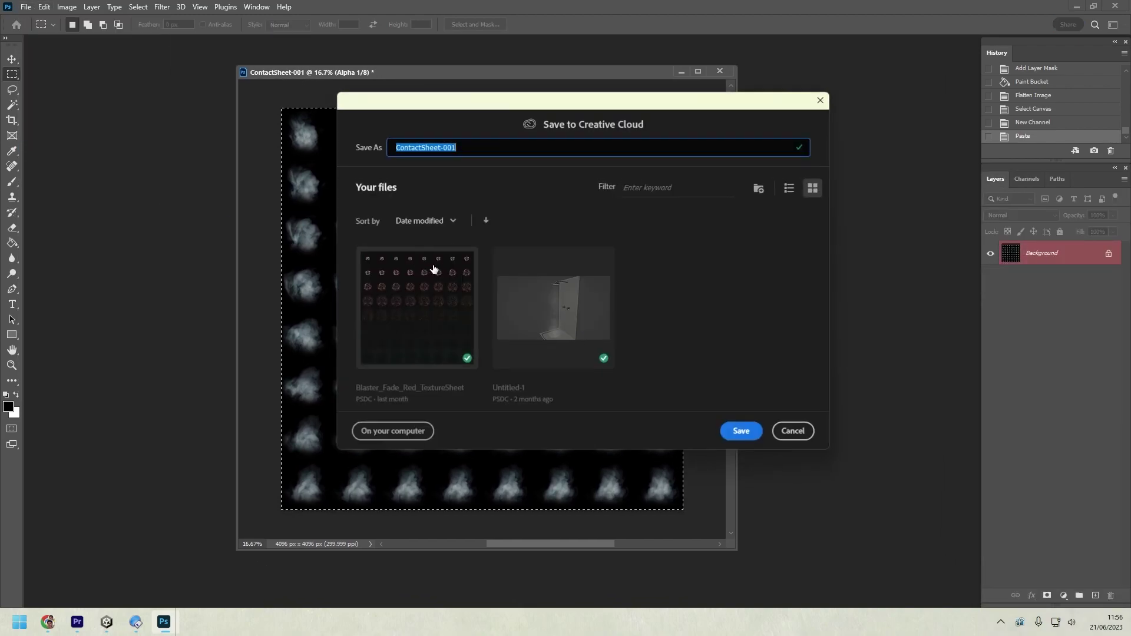
left_click(400, 436)
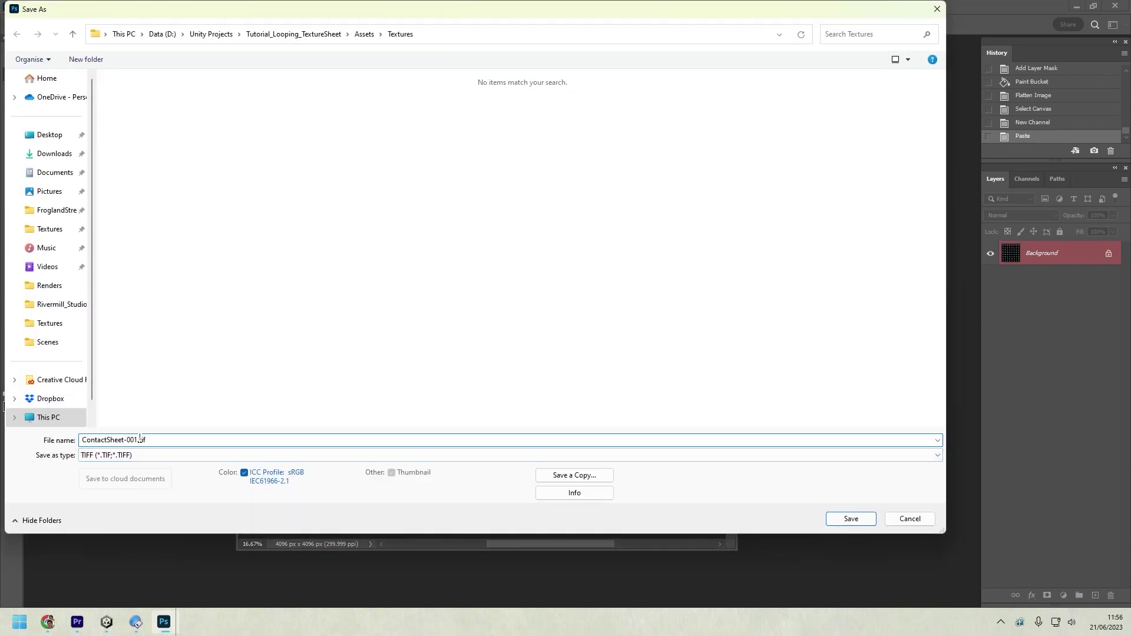
type("Smoke_Texture")
left_click(849, 519)
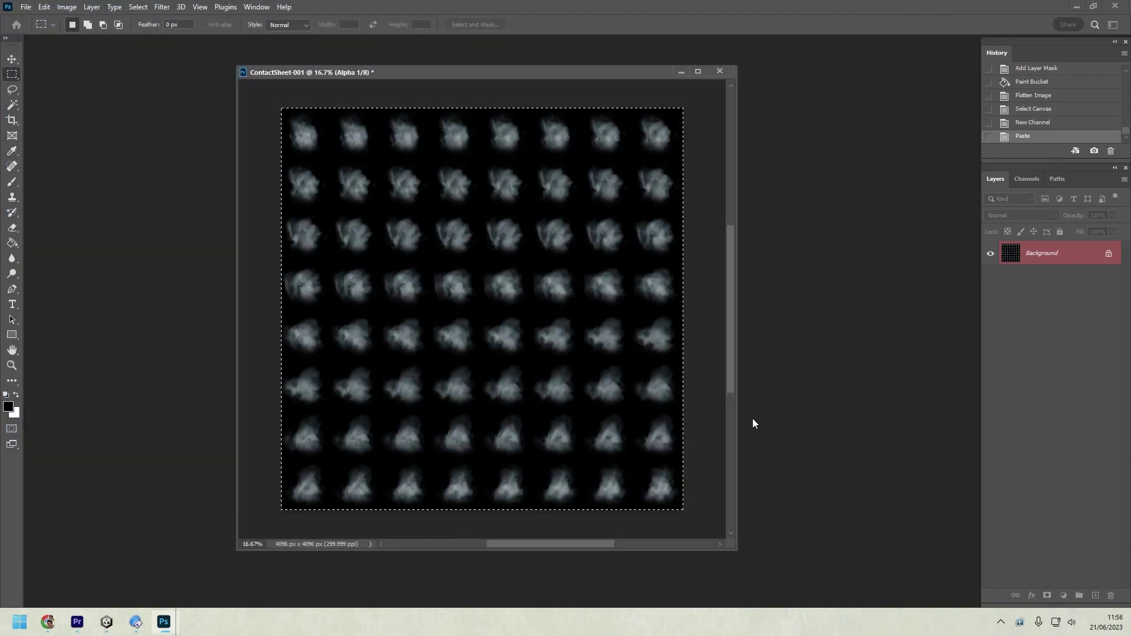
left_click(928, 168)
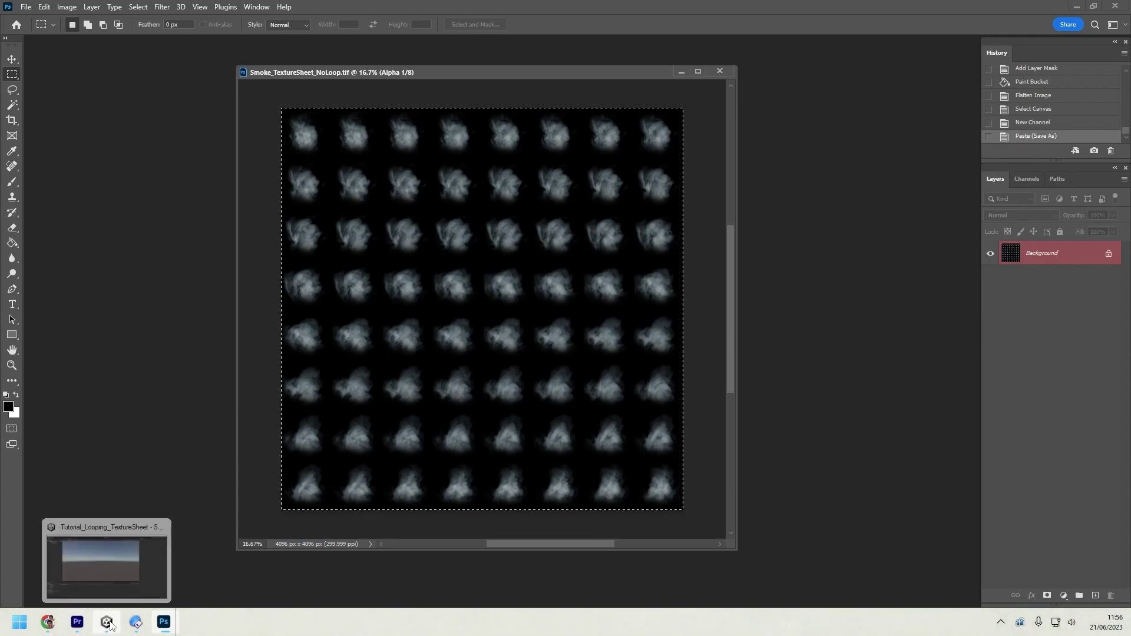
In Unity, raise the Smoke_TextureSheet_NoLoop texture's Max Size to 4096 and apply it
left_click(118, 588)
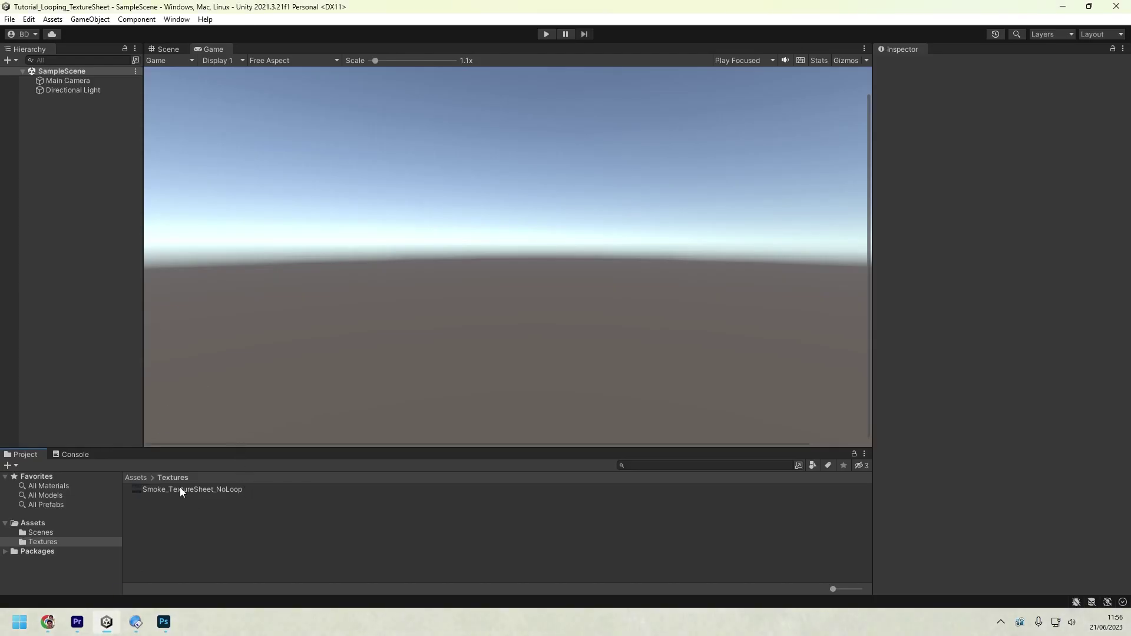
left_click(197, 492)
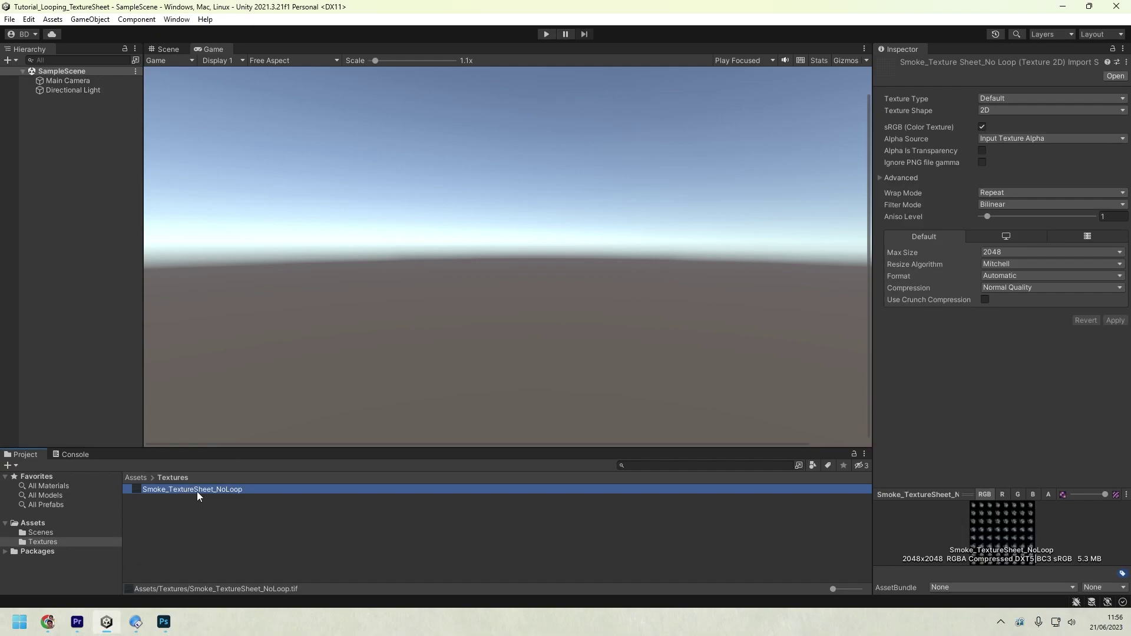
left_click(1002, 251)
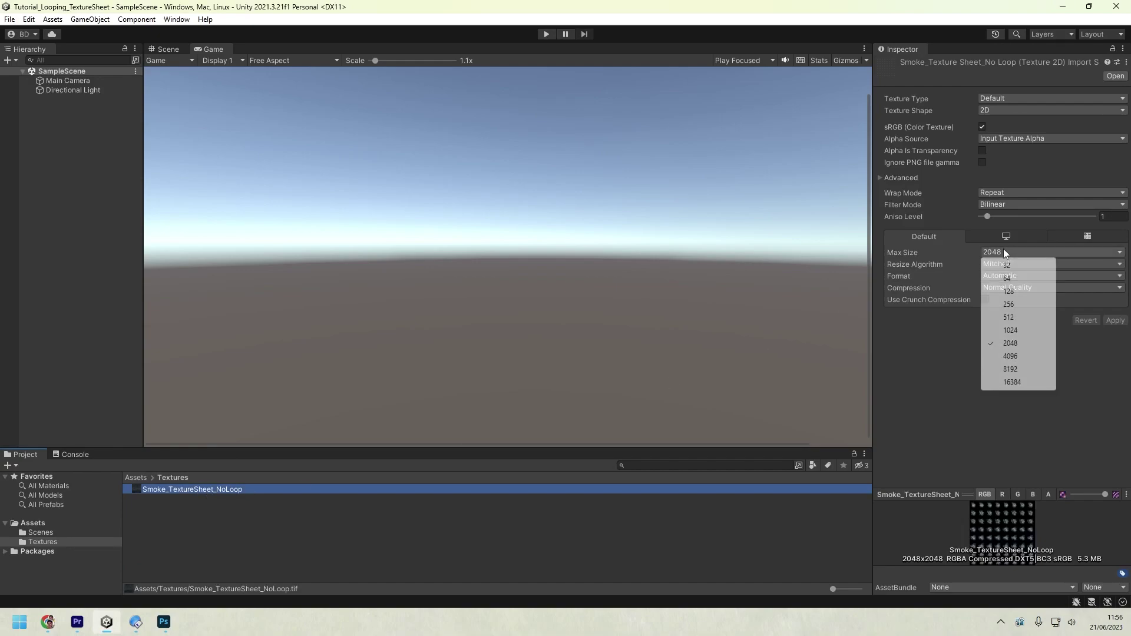
left_click(1011, 357)
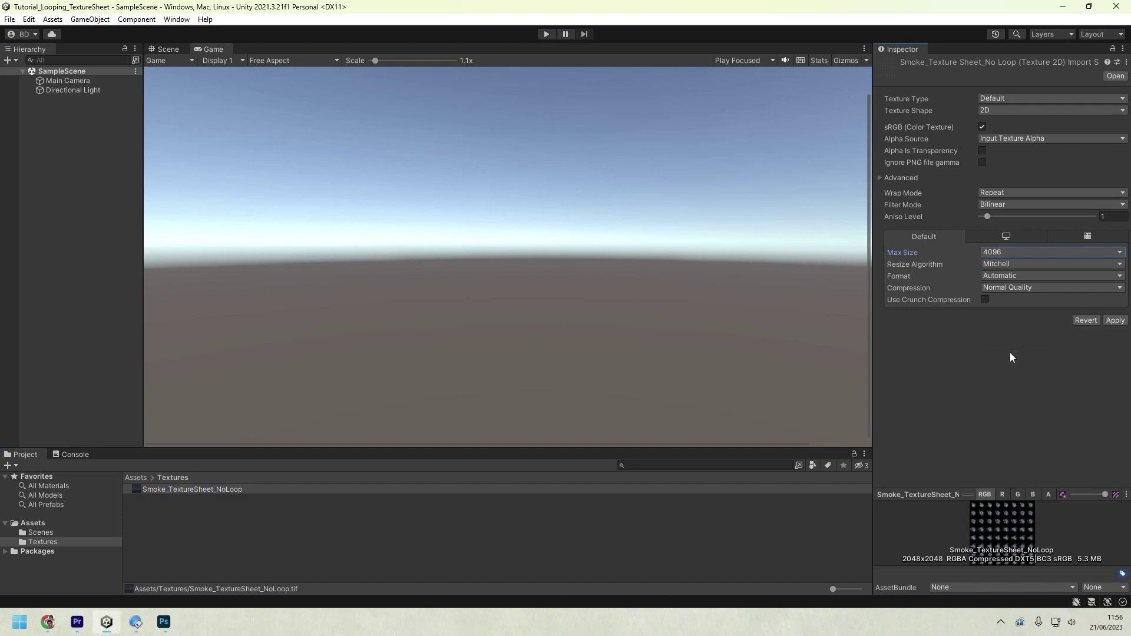
left_click(1112, 319)
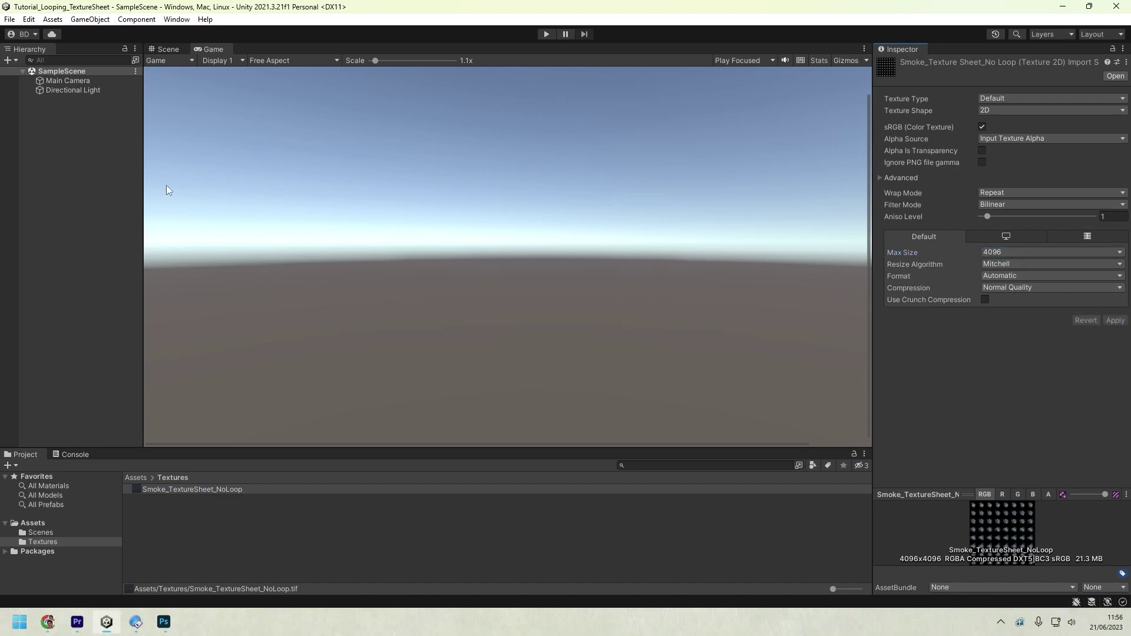
Create a new material named Smoke_mtl in the Textures folder
left_click(85, 112)
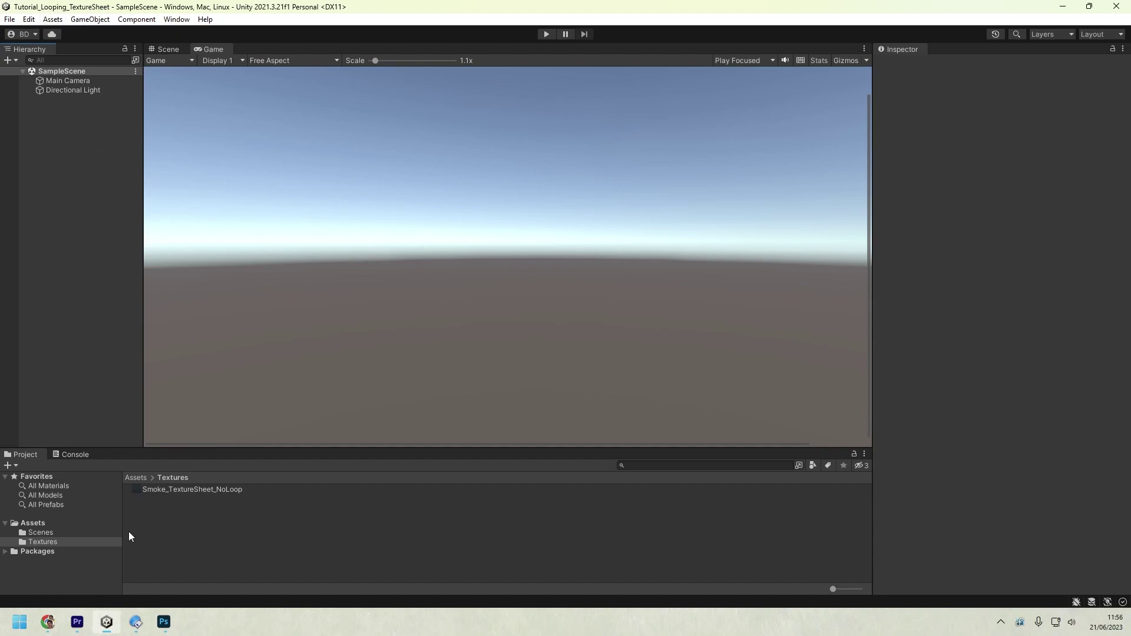
right_click(182, 529)
mouse_move(276, 213)
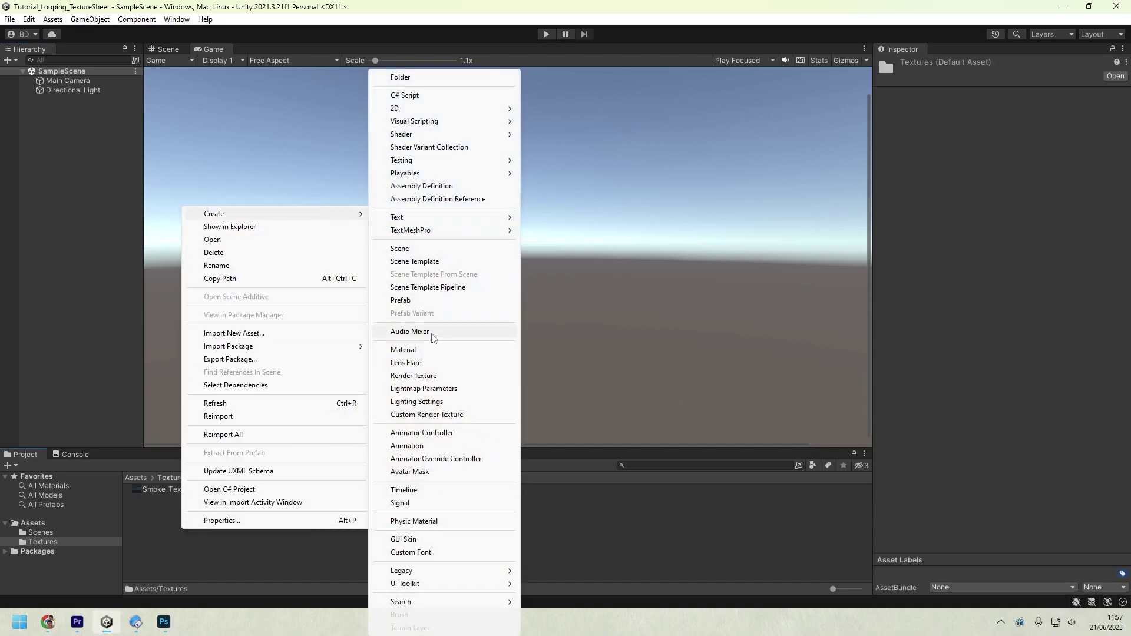
left_click(428, 351)
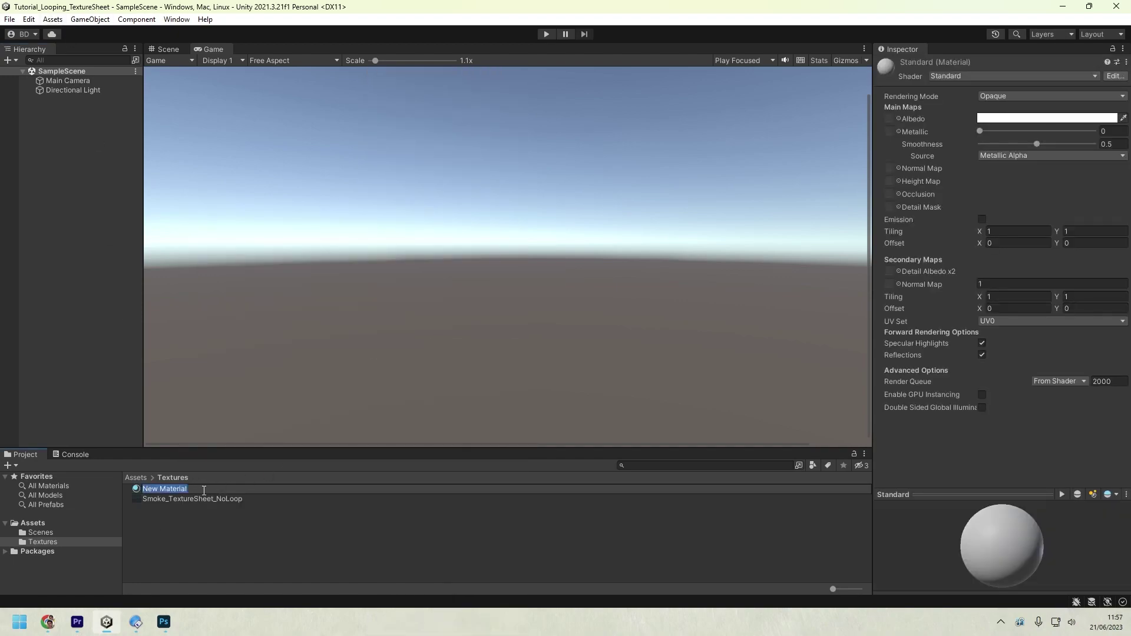
type("Smoke_mtl")
key("Return")
left_click(77, 154)
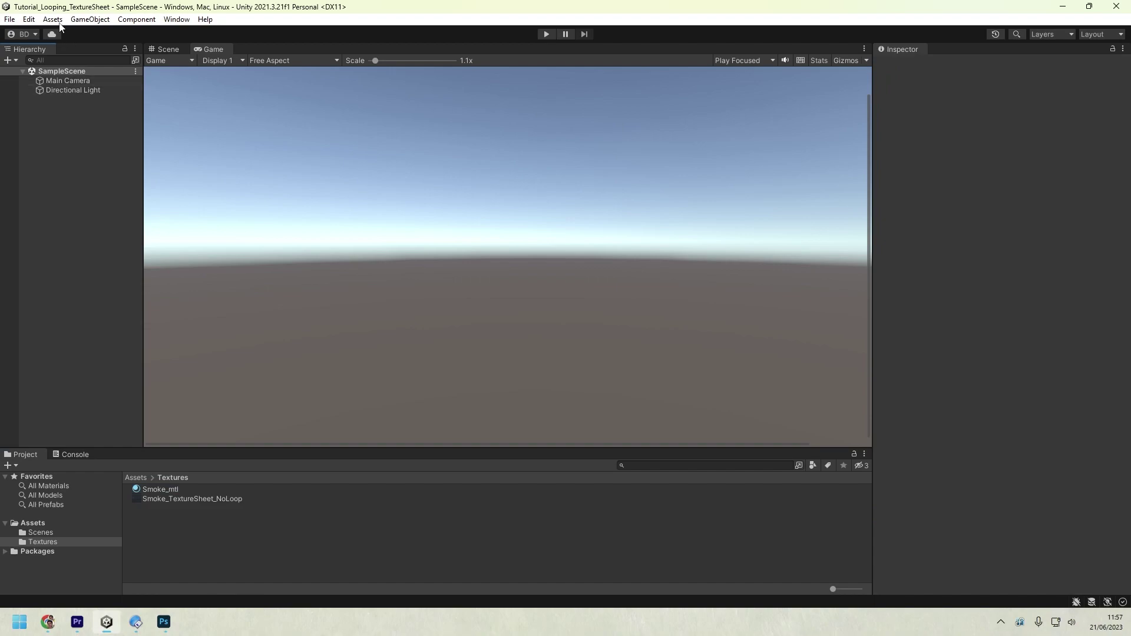
Add a particle system to the scene and name it Smoke
left_click(84, 21)
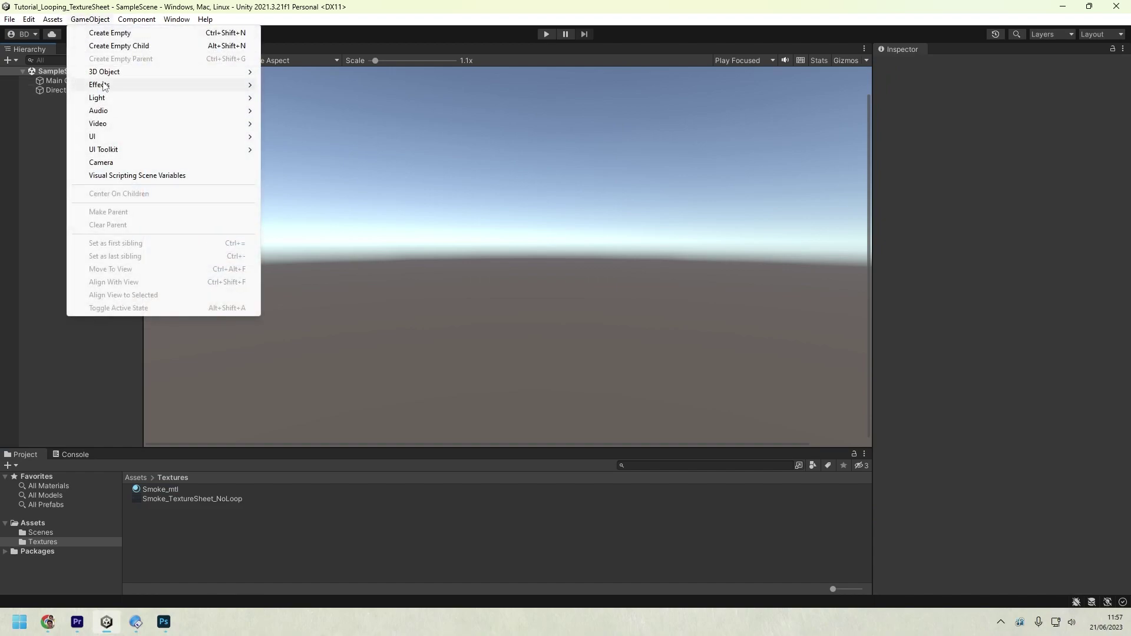
mouse_move(106, 86)
left_click(303, 85)
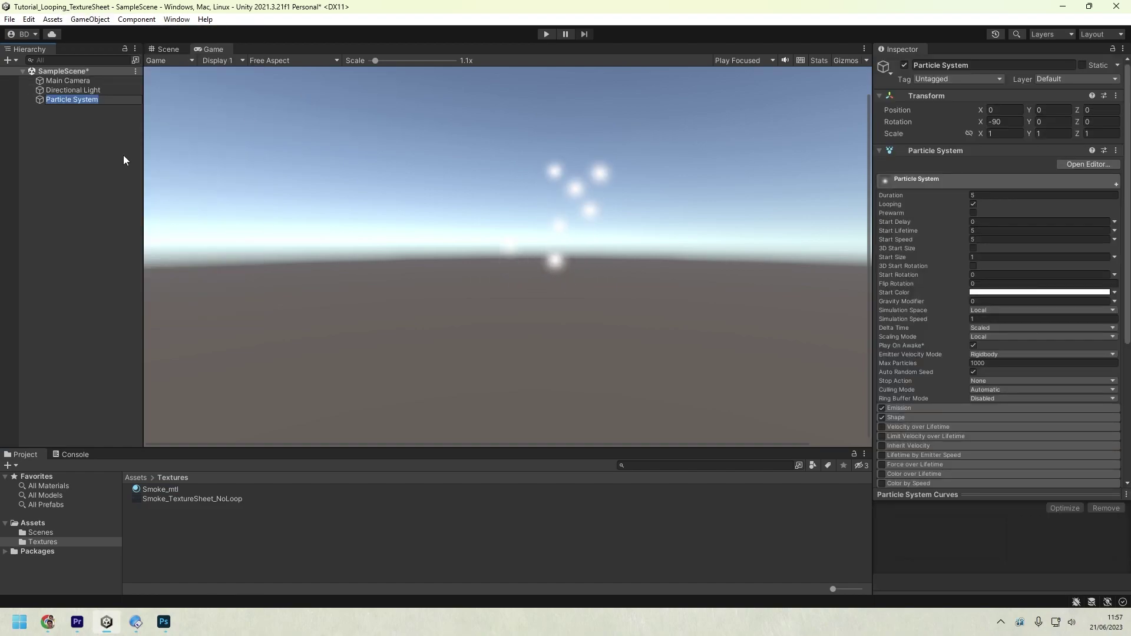
type("Smoke")
key("Return")
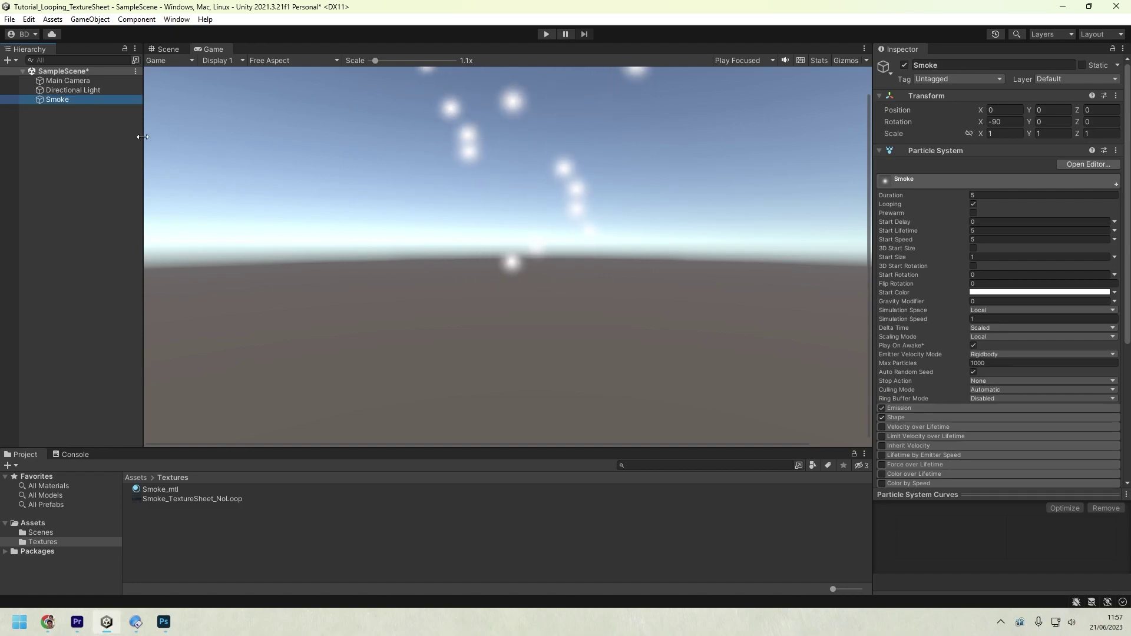
Set the Smoke system's Duration to 2, Start Lifetime to 2 and Start Speed to 0
left_click(1002, 195)
type("2")
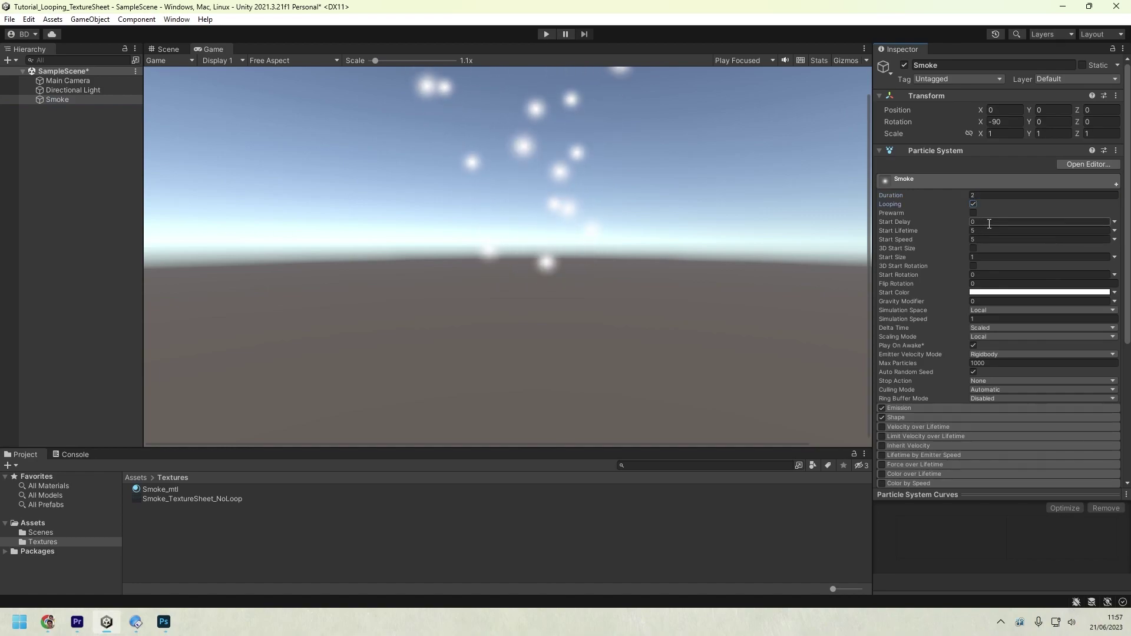
key("Tab")
left_click(986, 229)
type("2")
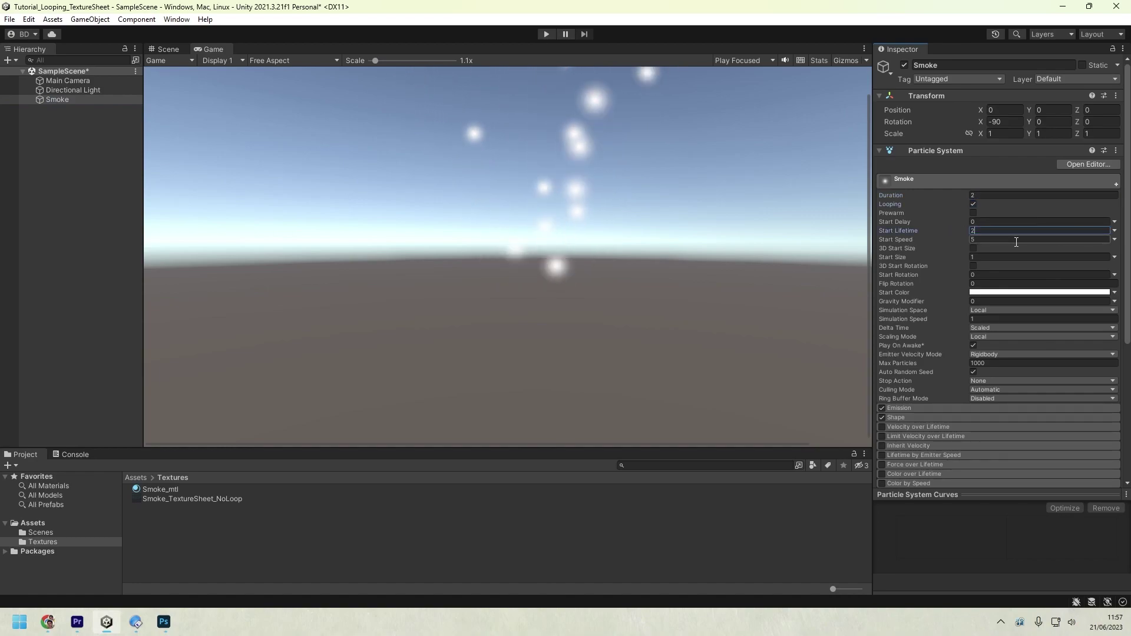
left_click(1016, 240)
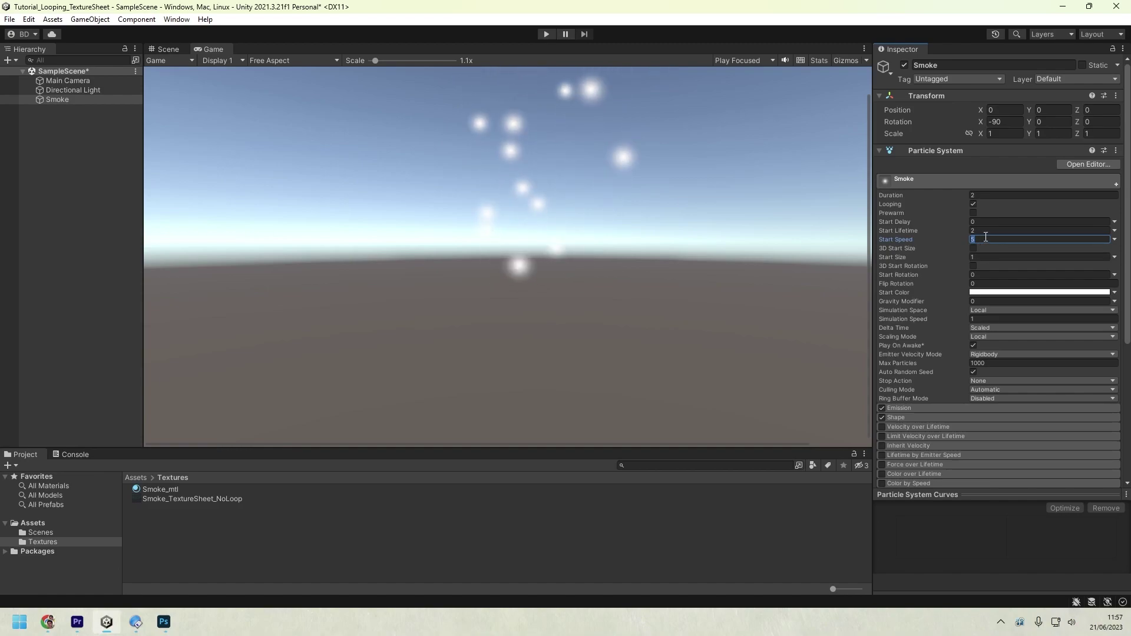
type("0")
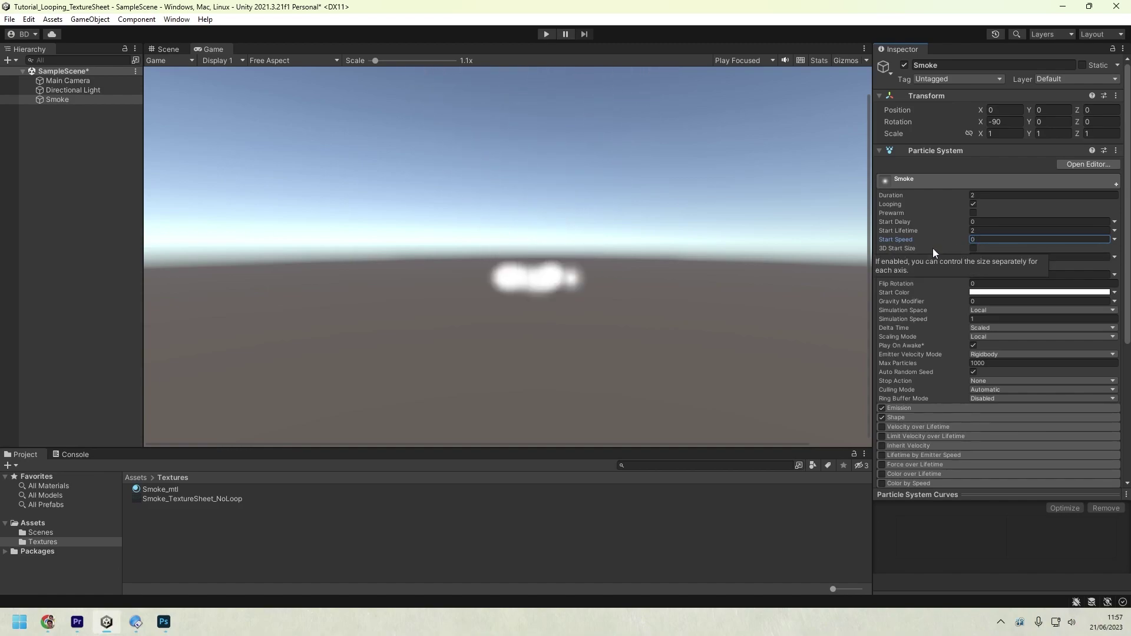
Limit the particle system to Max Particles of 1
scroll(1044, 287, "down", 2)
scroll(1044, 290, "down", 1)
left_click(906, 312)
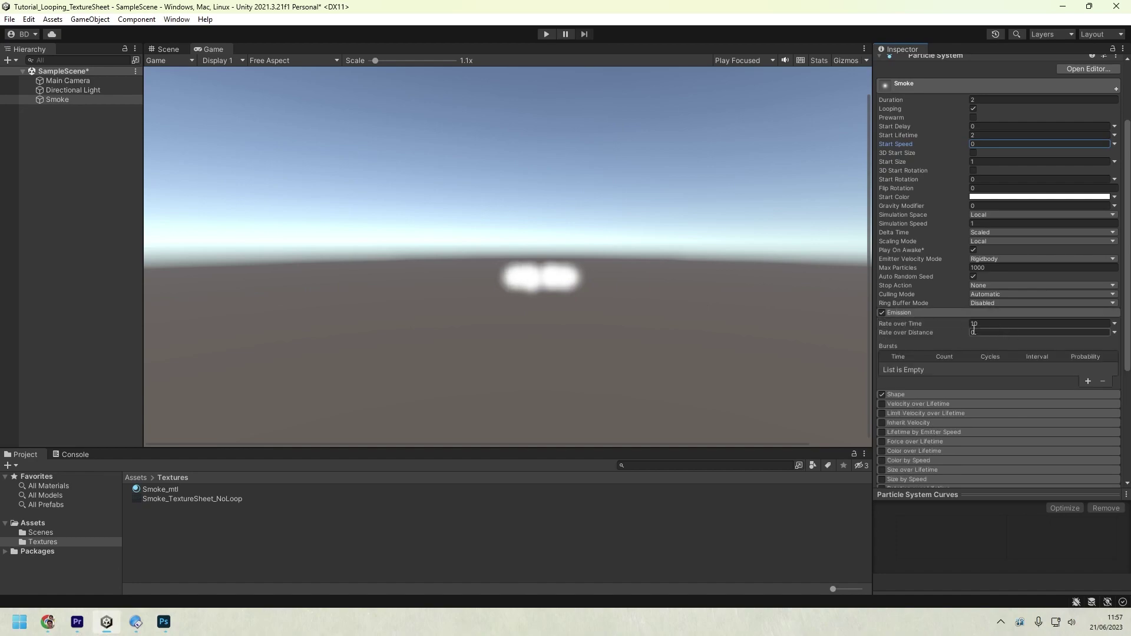
left_click(924, 266)
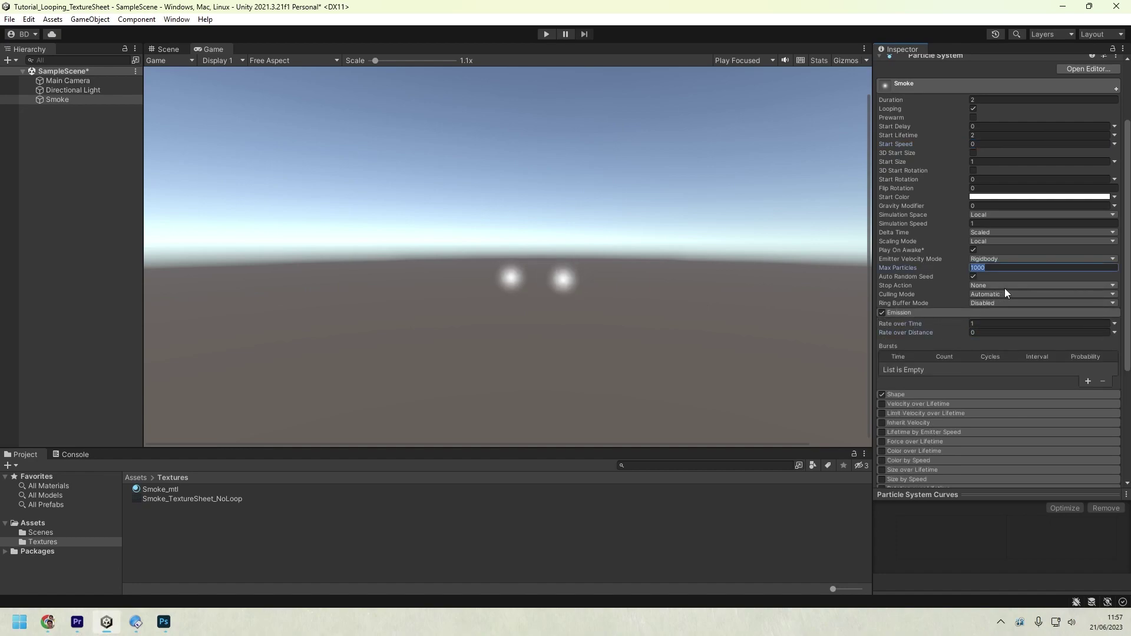
type("1")
key("Tab")
Make the emitter shape a Box with zero scale on all axes
left_click(895, 394)
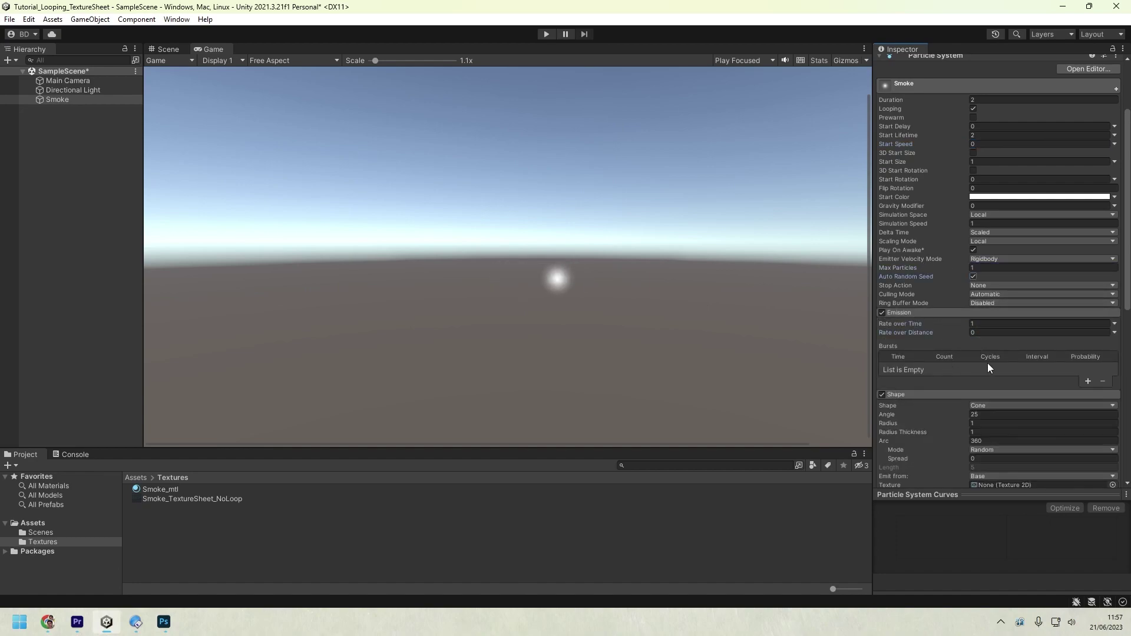
scroll(990, 369, "down", 4)
left_click(992, 278)
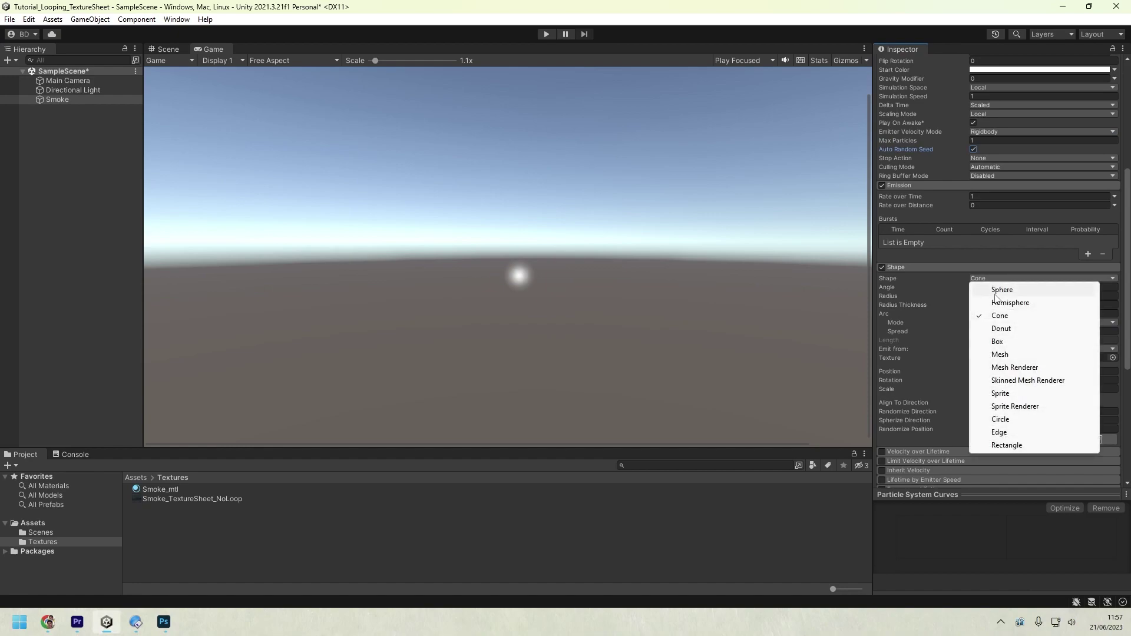
left_click(1010, 342)
left_click(915, 330)
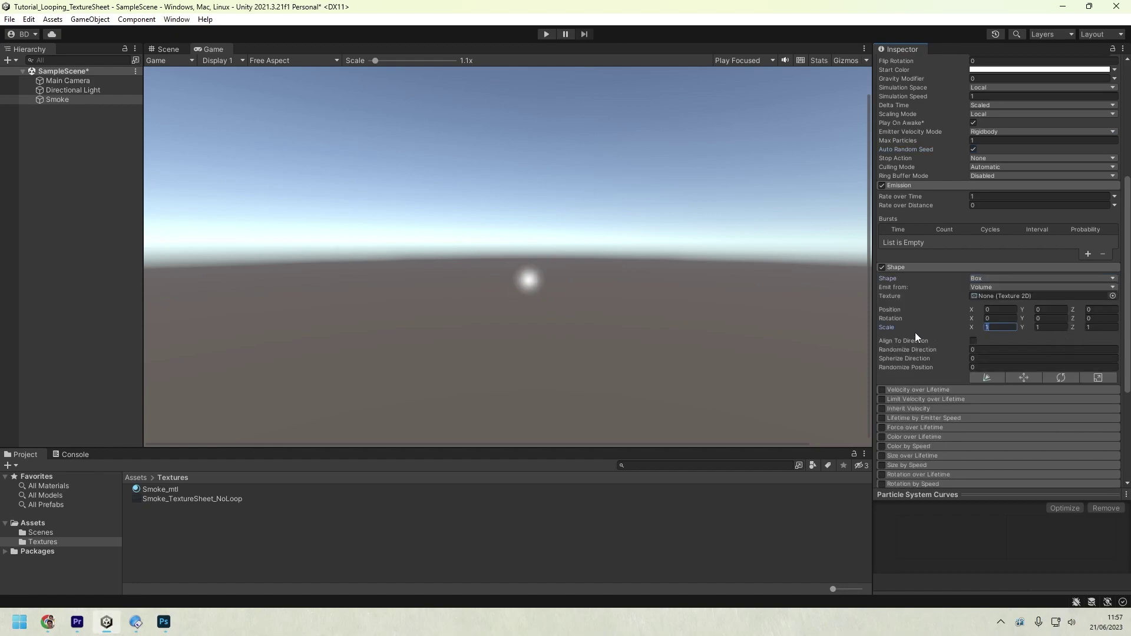
type("0")
key("Tab")
type("0")
key("Tab")
type("0")
key("Tab")
Enable Texture Sheet Animation with an 8 x 8 tile grid
scroll(948, 351, "down", 3)
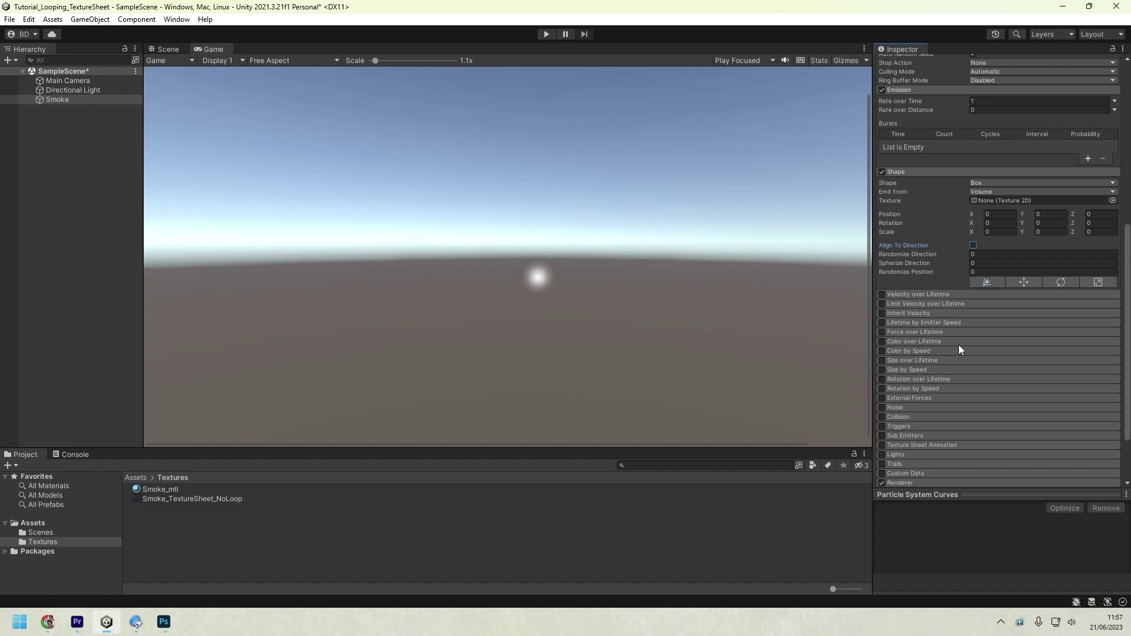
scroll(949, 350, "down", 2)
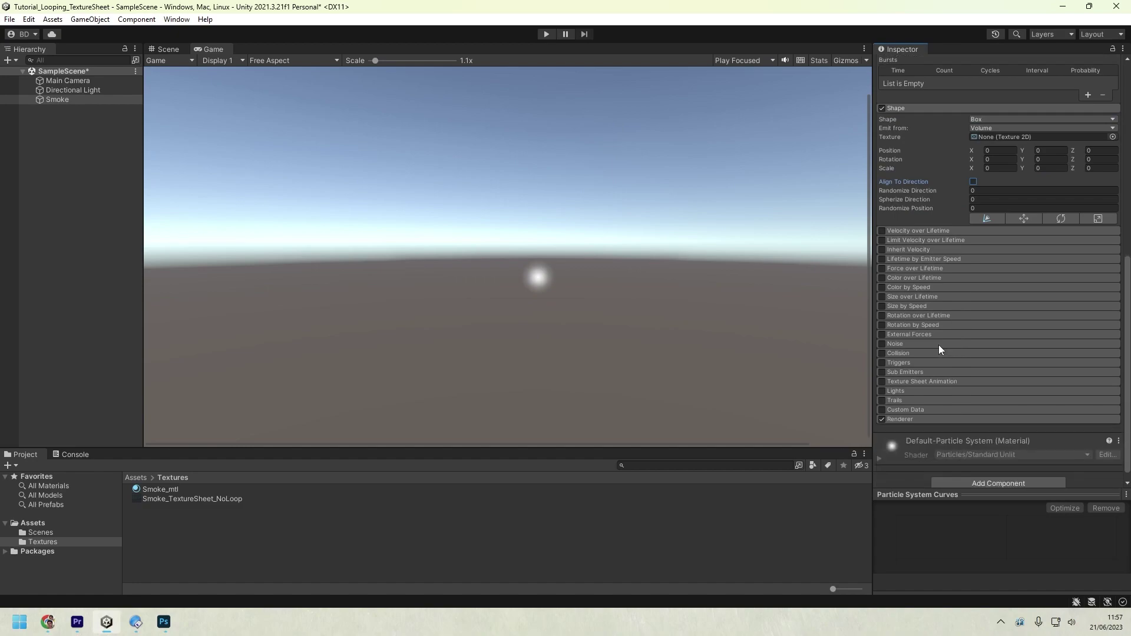
left_click(912, 382)
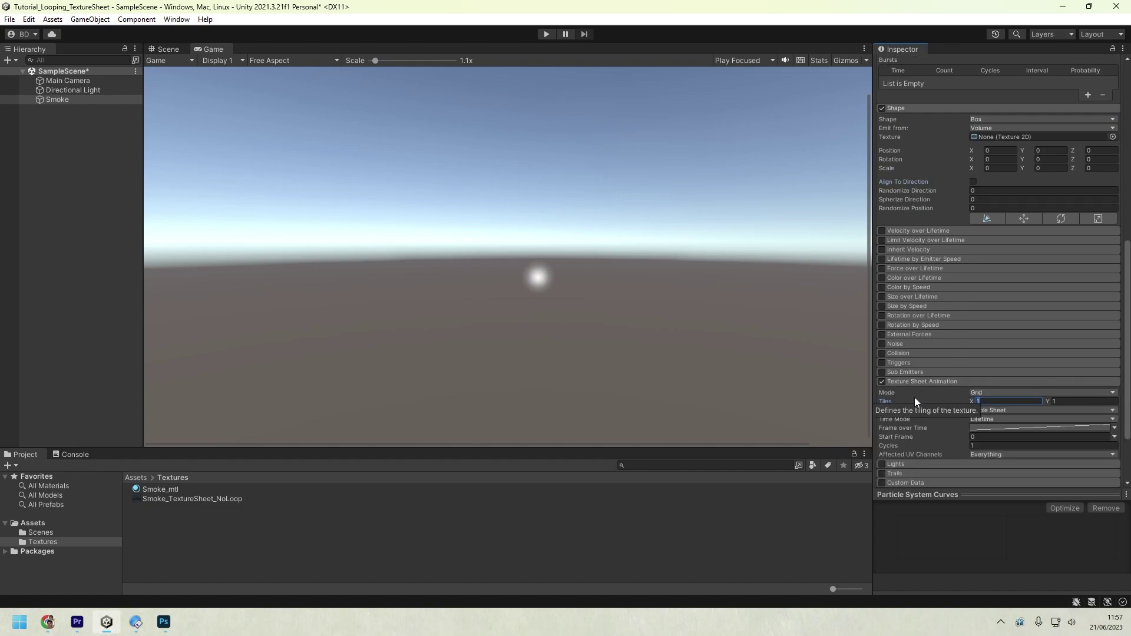
type("8")
key("Tab")
type("8")
key("Tab")
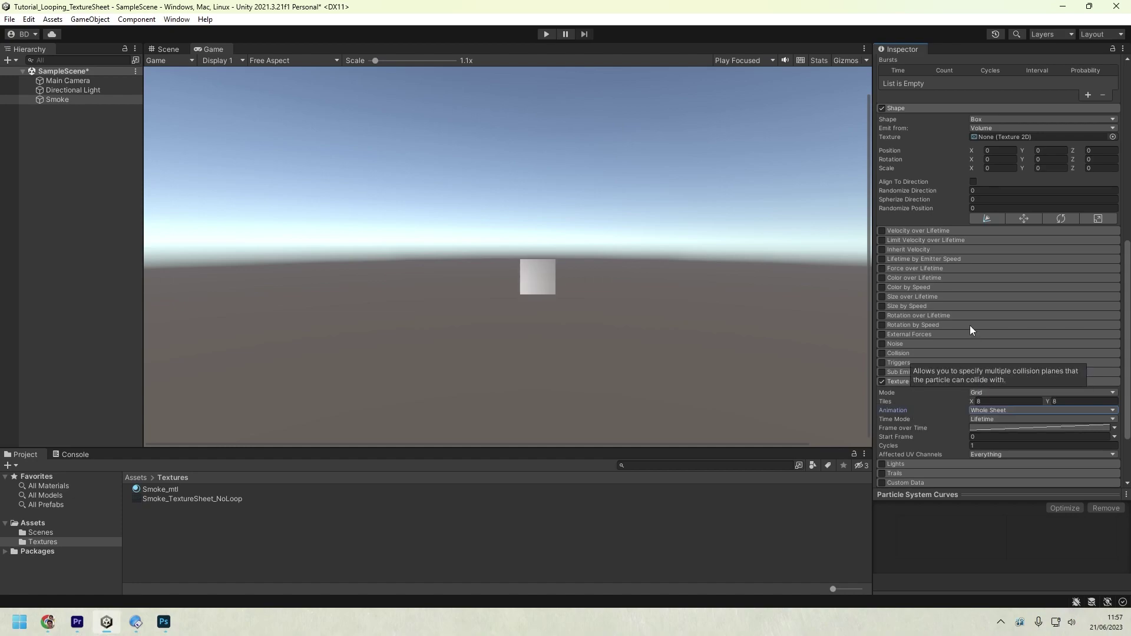
Assign Smoke_mtl as the Renderer material and briefly inspect its properties
scroll(972, 330, "down", 3)
left_click(895, 408)
scroll(1006, 395, "down", 5)
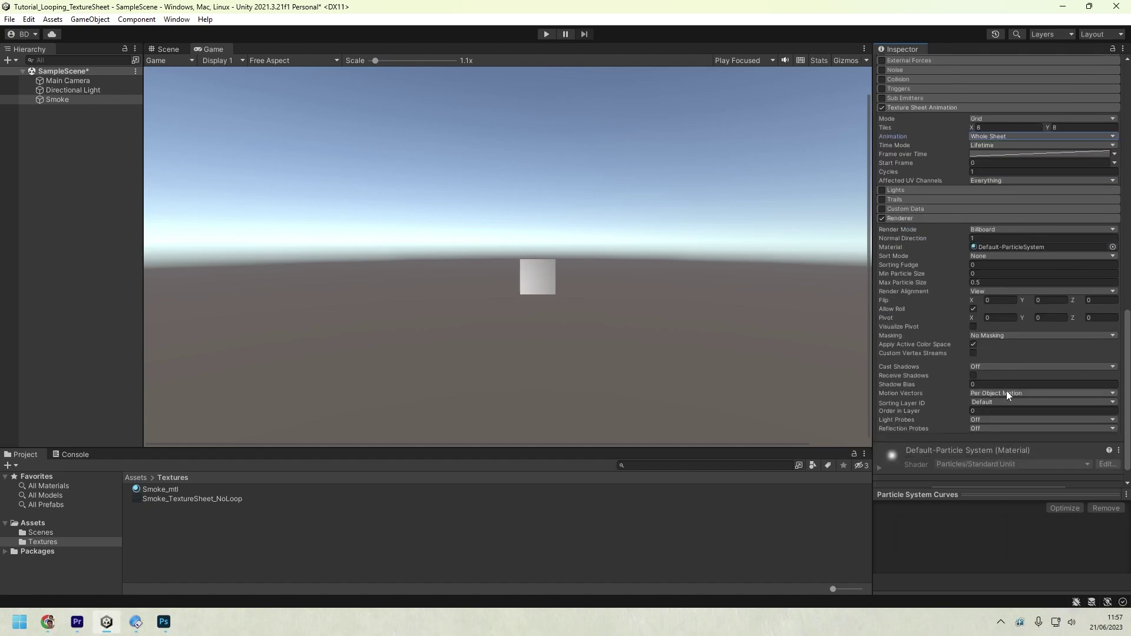
left_click_drag(201, 488, 1009, 247)
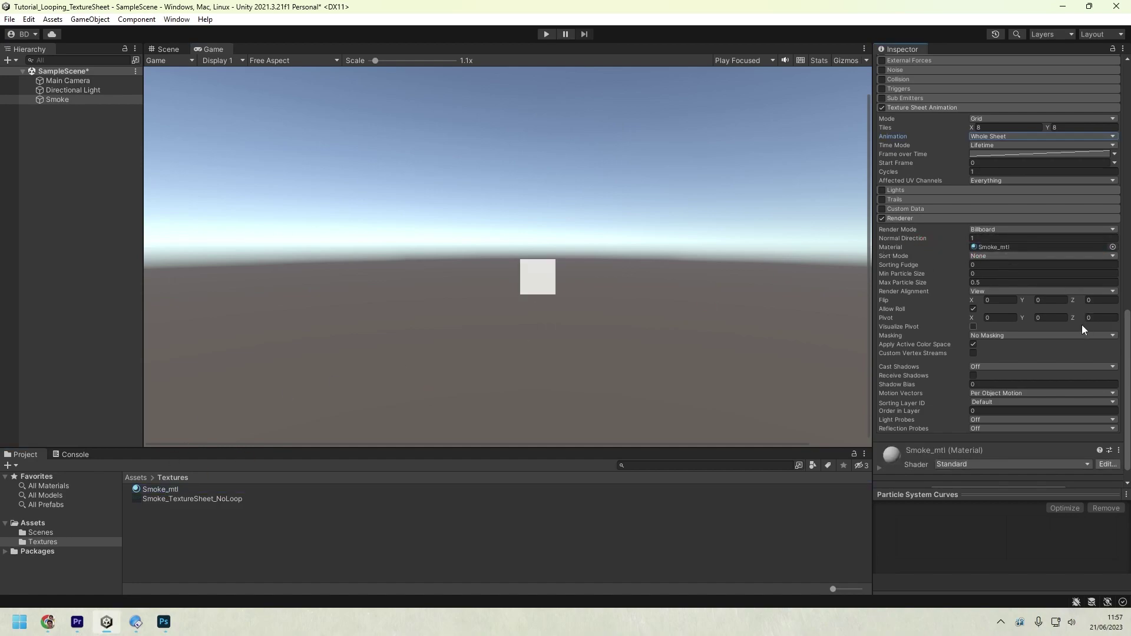
scroll(1035, 357, "down", 1)
left_click(938, 430)
scroll(973, 376, "down", 5)
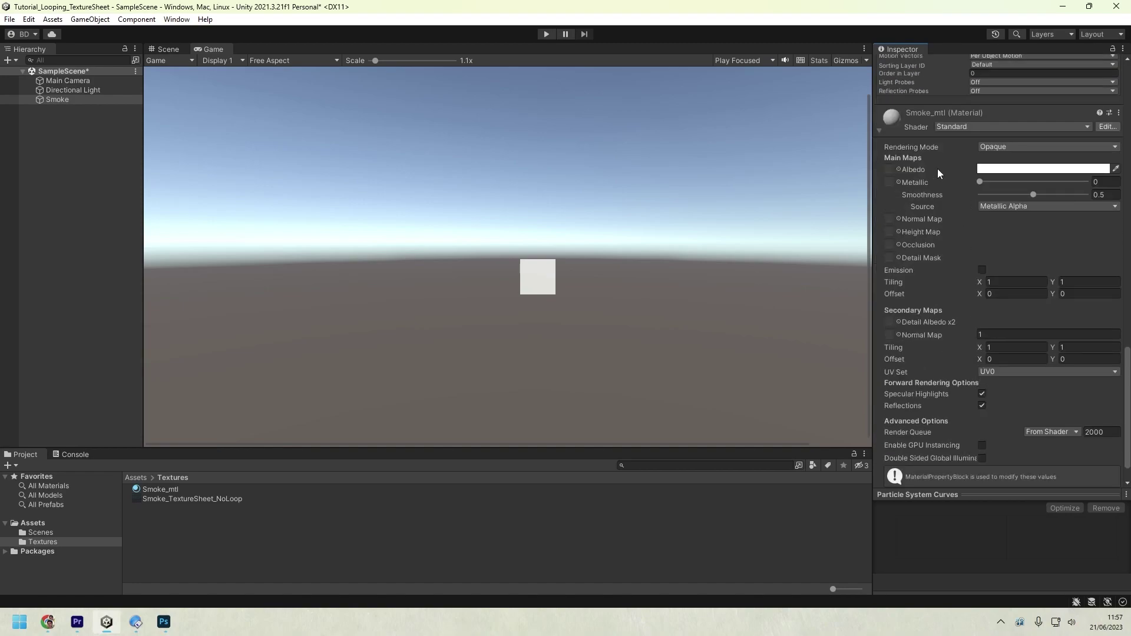
left_click(963, 117)
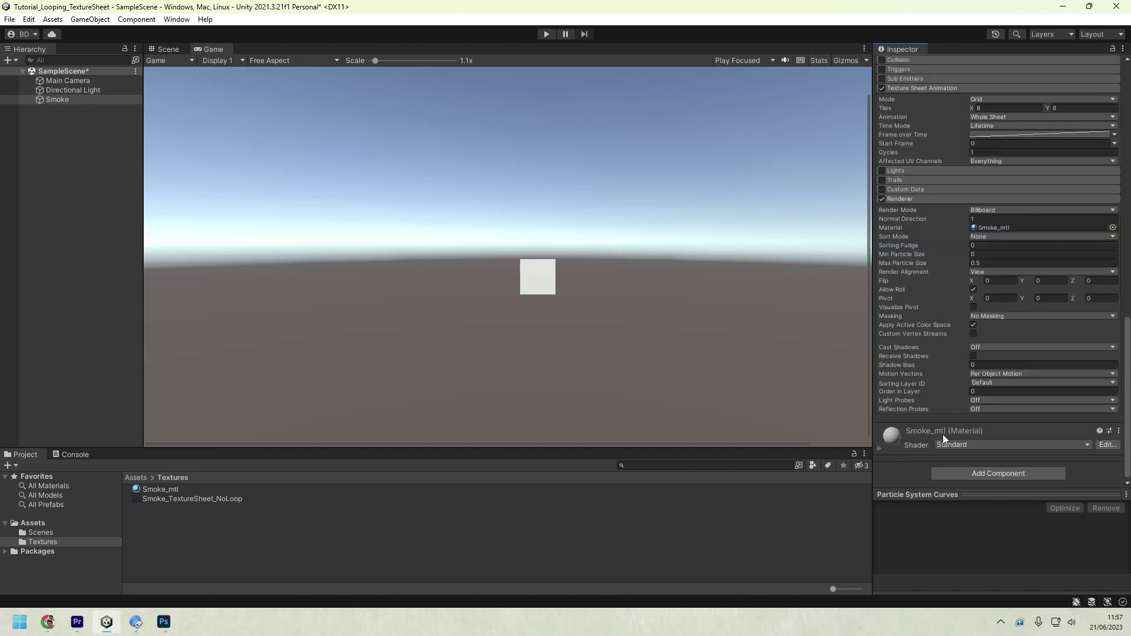
Switch Smoke_mtl to the Particles/Standard Unlit shader with Fade rendering and Overlay colour mode
left_click(943, 434)
scroll(967, 395, "down", 5)
left_click(960, 96)
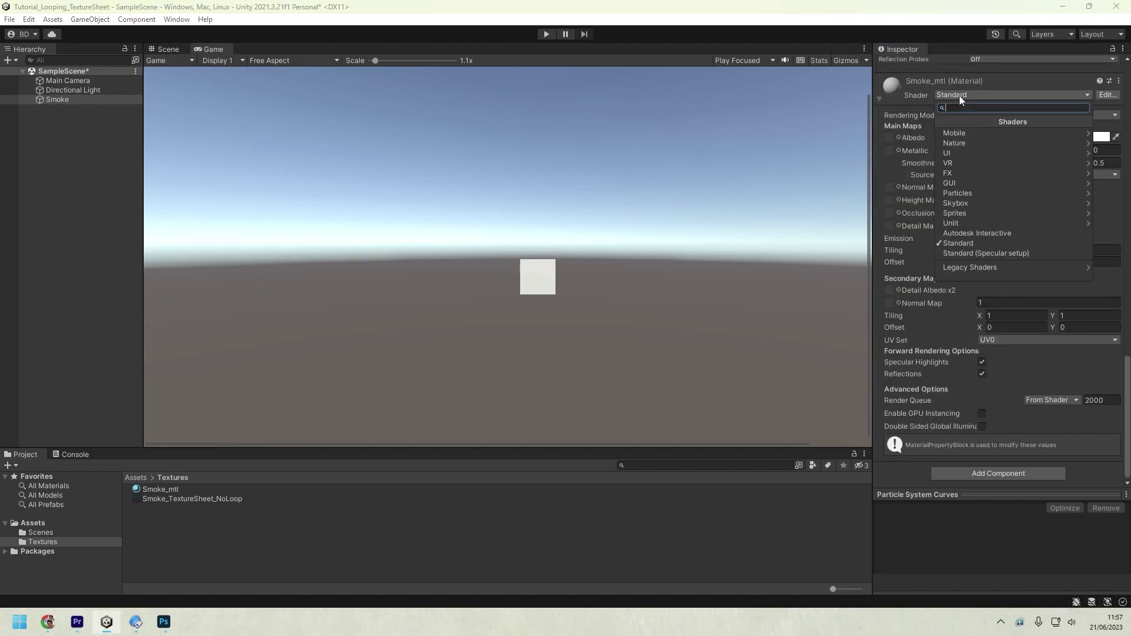
left_click(967, 193)
left_click(967, 143)
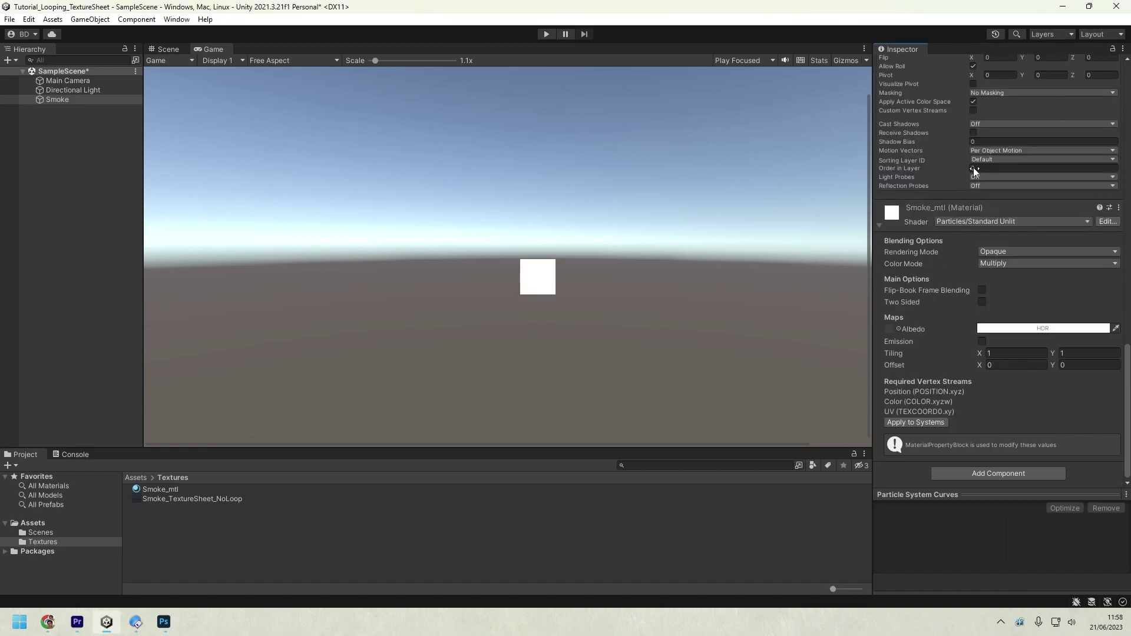
left_click(1003, 252)
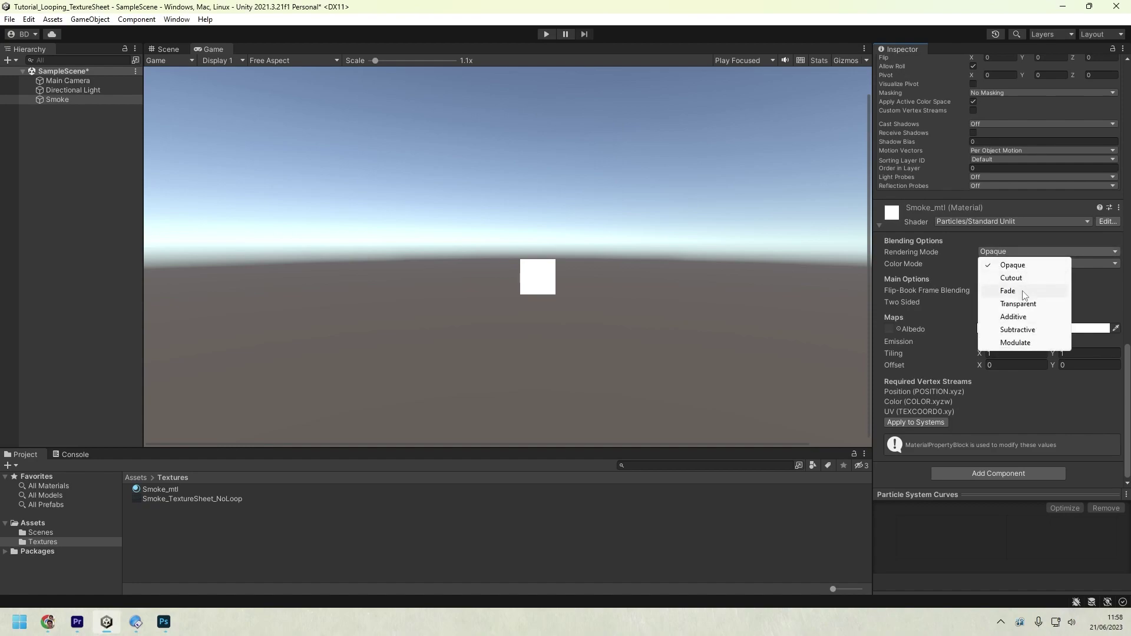
left_click(1022, 291)
left_click(984, 264)
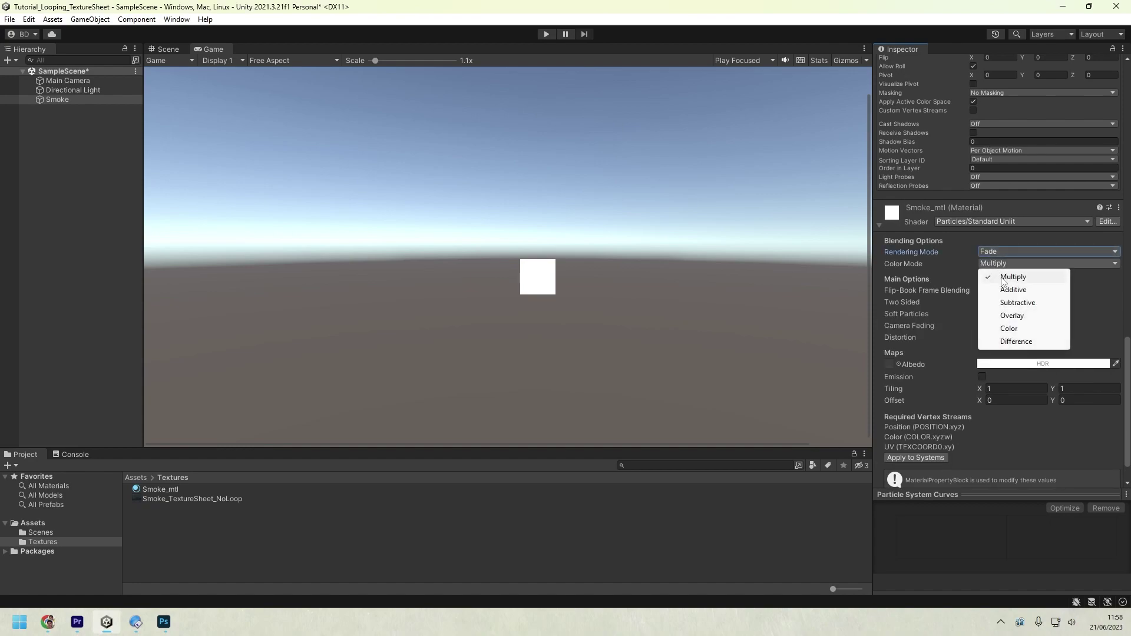
left_click(1011, 317)
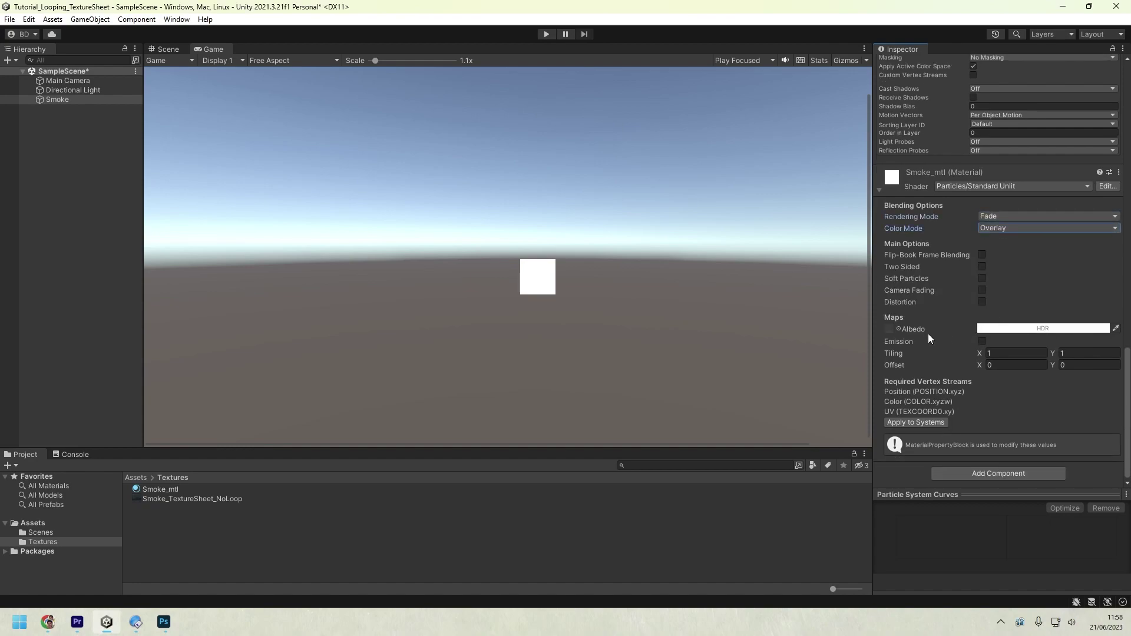
Search 'smoke' and assign Smoke_TextureSheet_NoLoop as the albedo texture
left_click(899, 328)
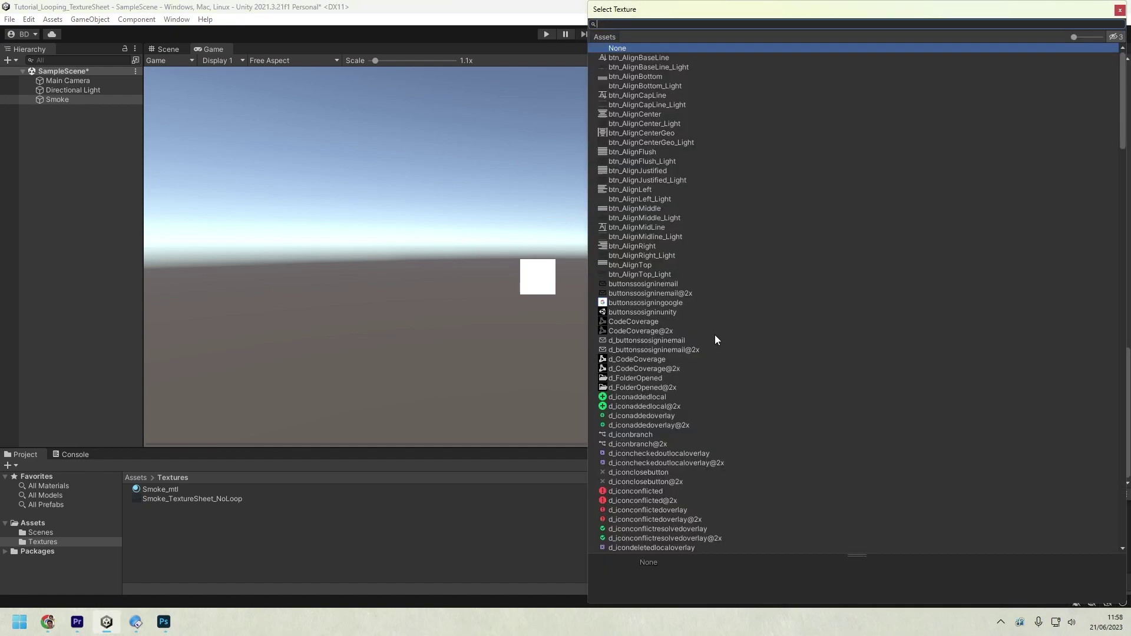
type("smoke")
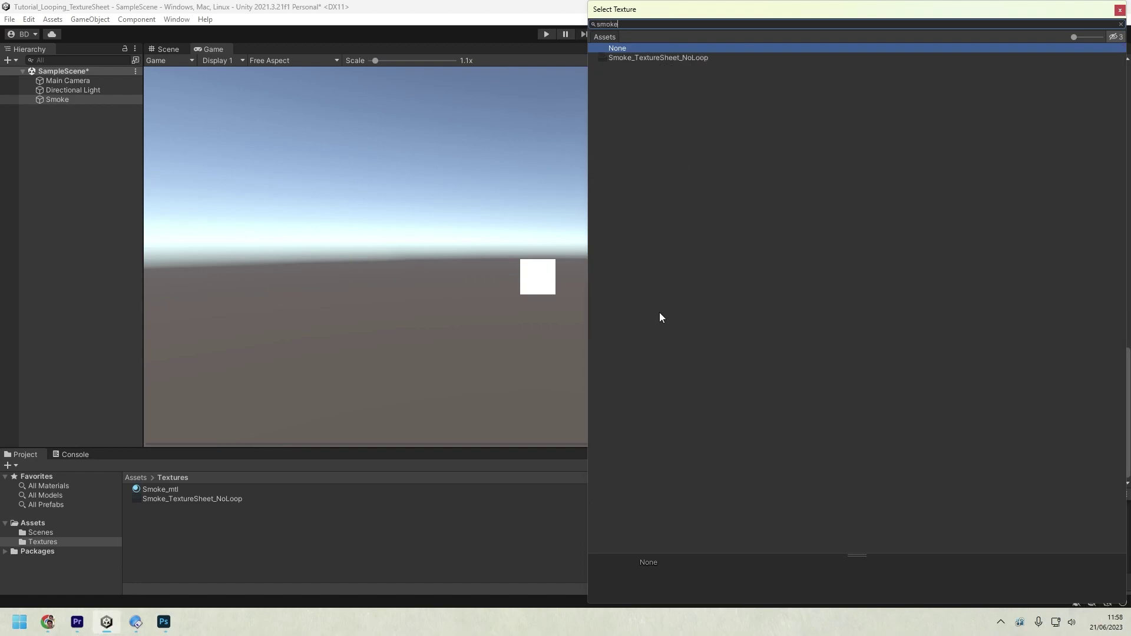
double_click(644, 58)
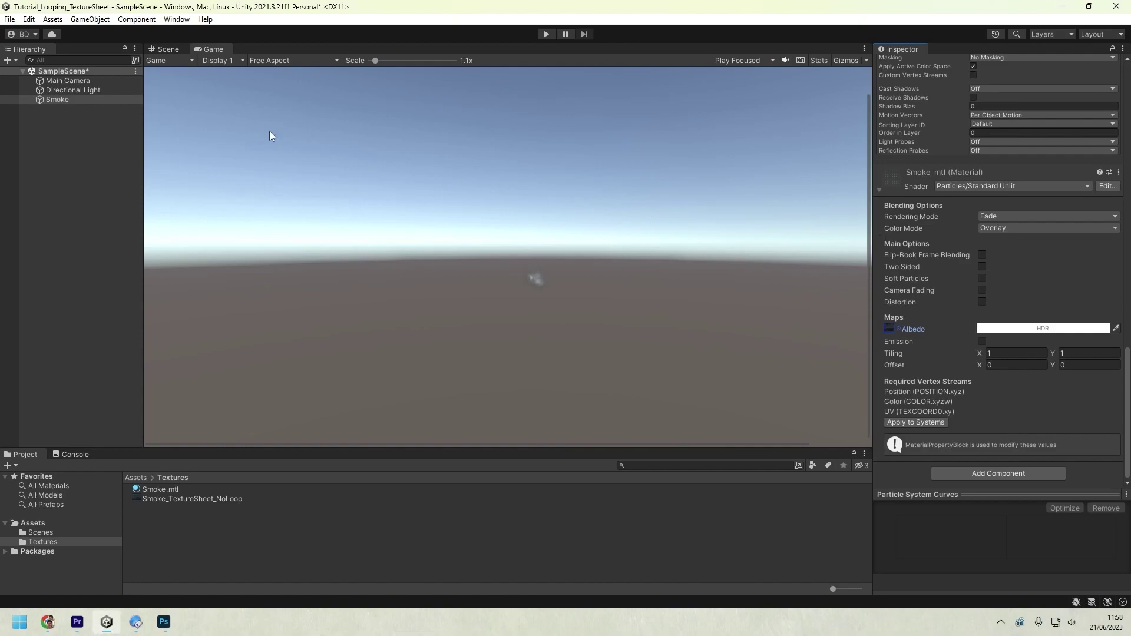
Check the smoke in Scene view, then give the Main Camera a solid black background
left_click(169, 50)
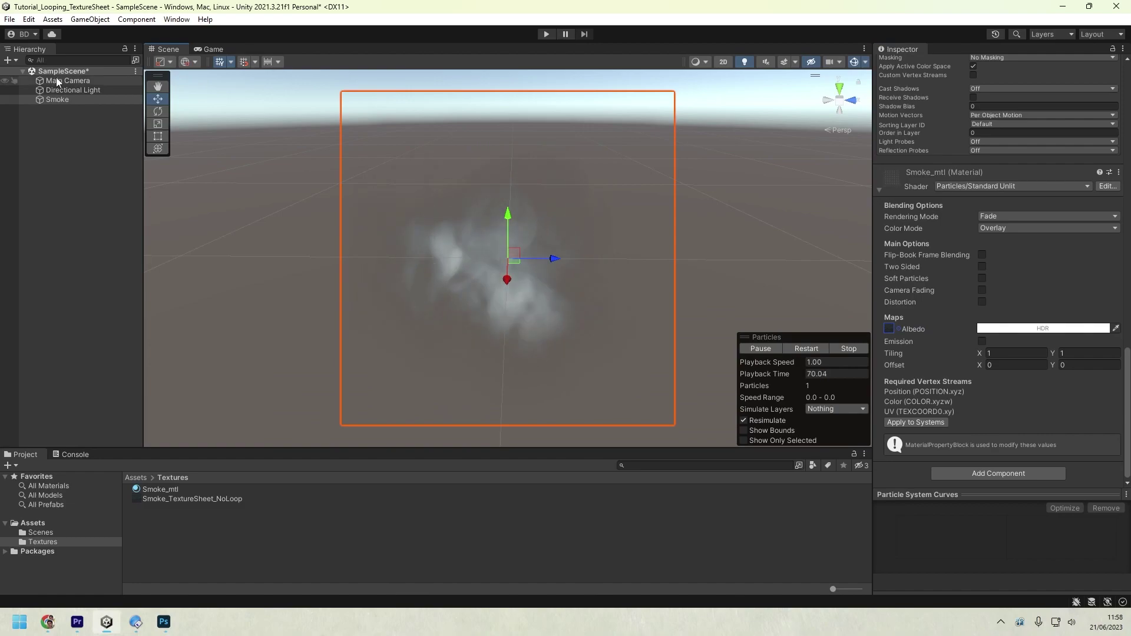
left_click(211, 50)
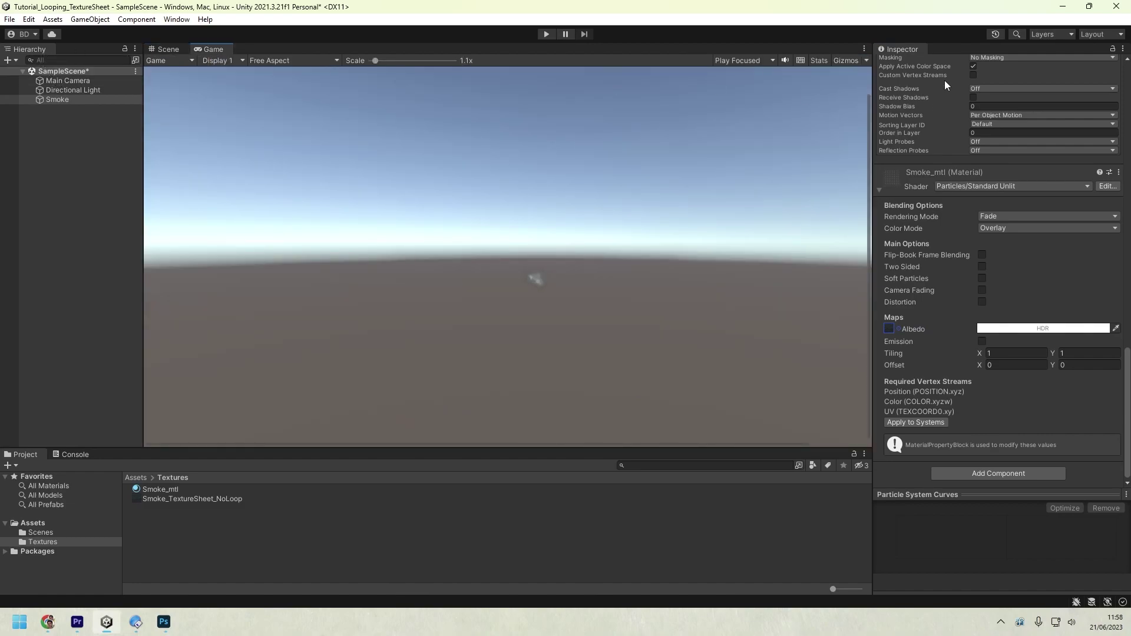
left_click(80, 81)
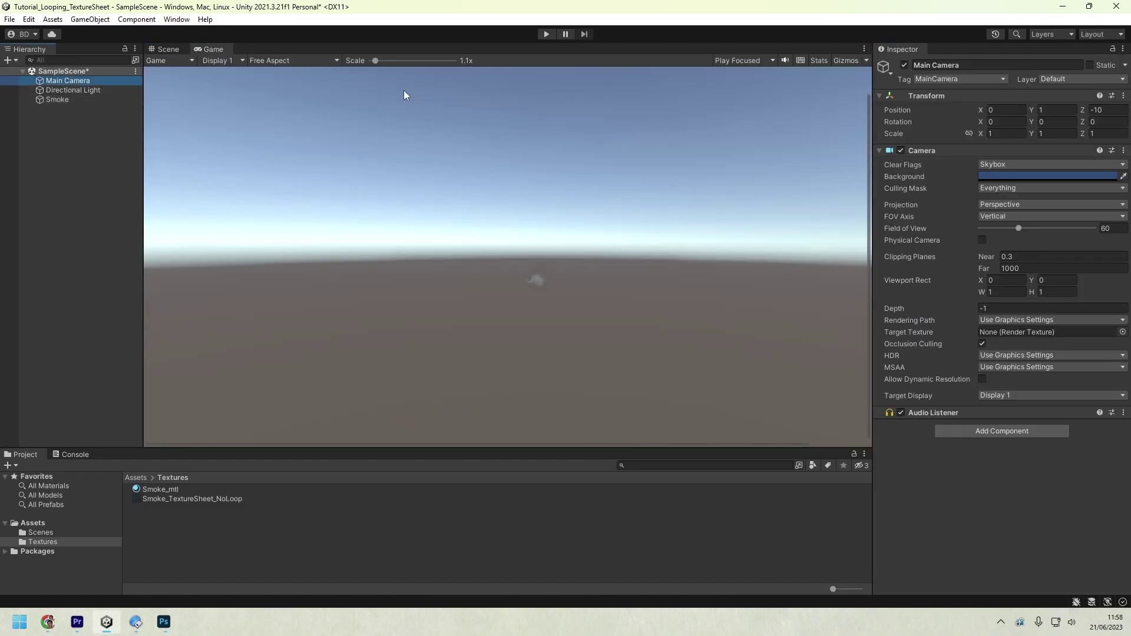
left_click(998, 164)
left_click(1011, 190)
left_click(1015, 176)
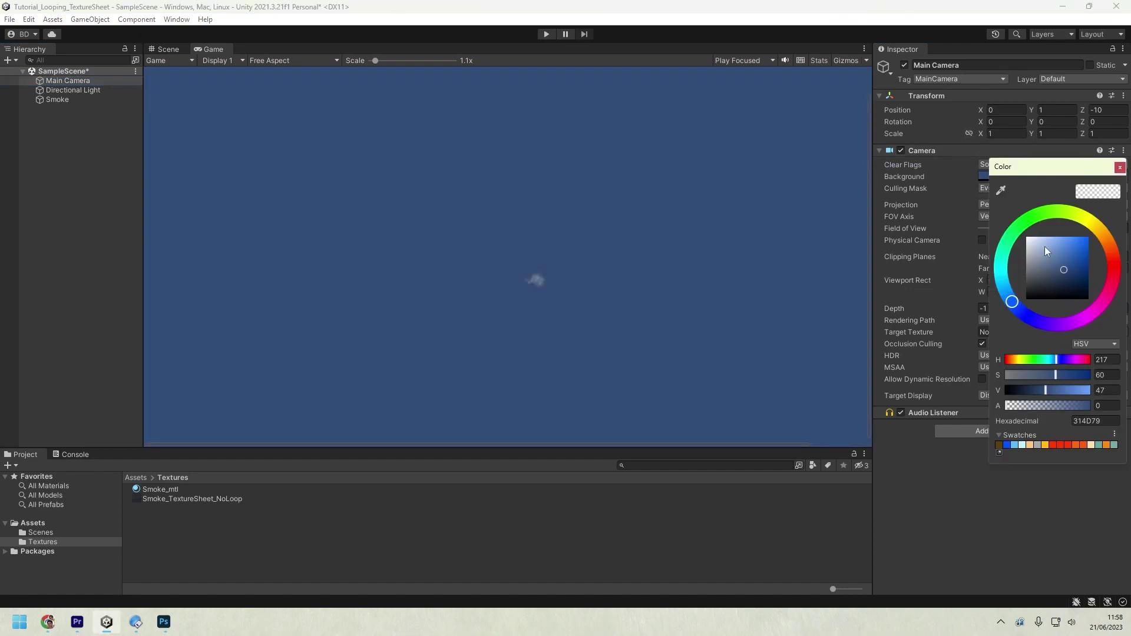
left_click_drag(1044, 246, 928, 395)
Move the camera to Y 0 and Z -1, then reselect the Smoke particle system
left_click(1058, 111)
type("0")
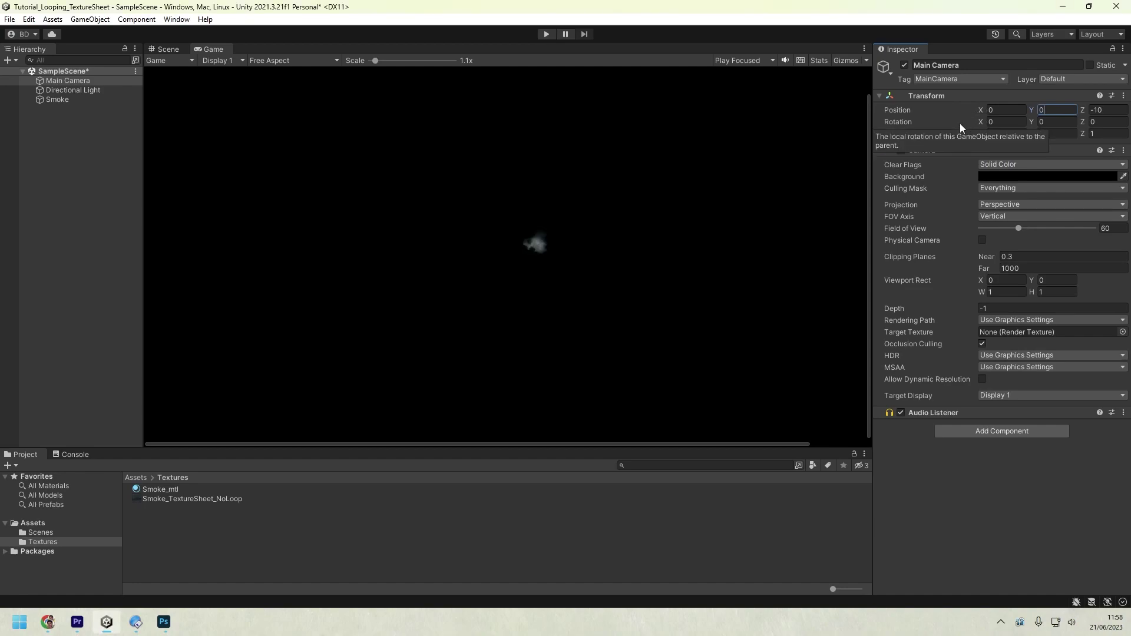
key("Tab")
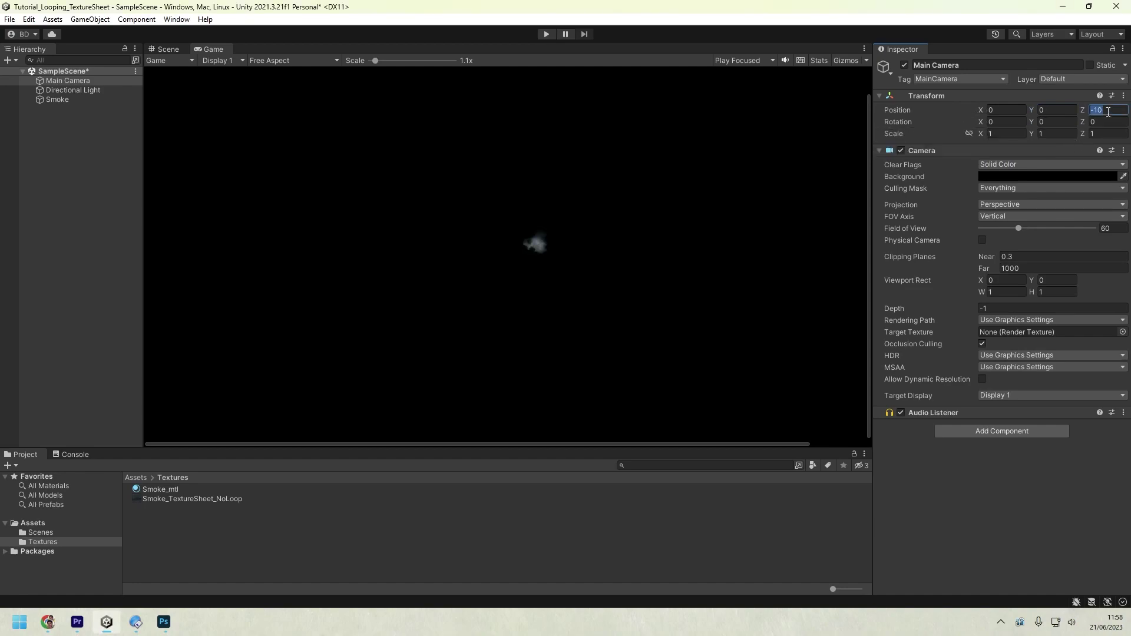
type("-1")
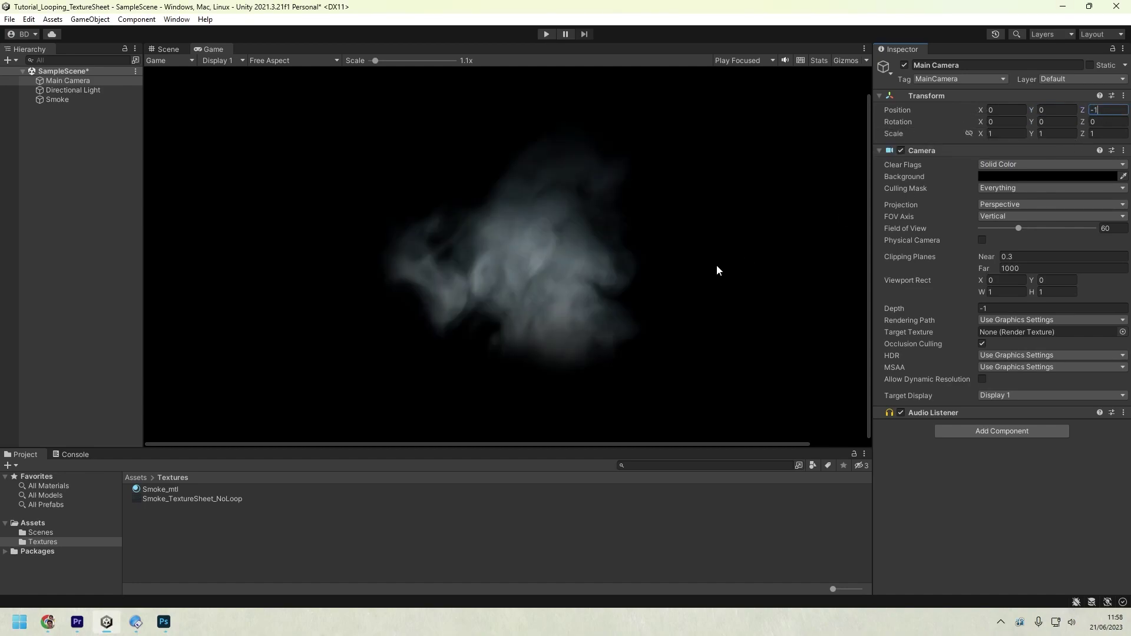
left_click(58, 100)
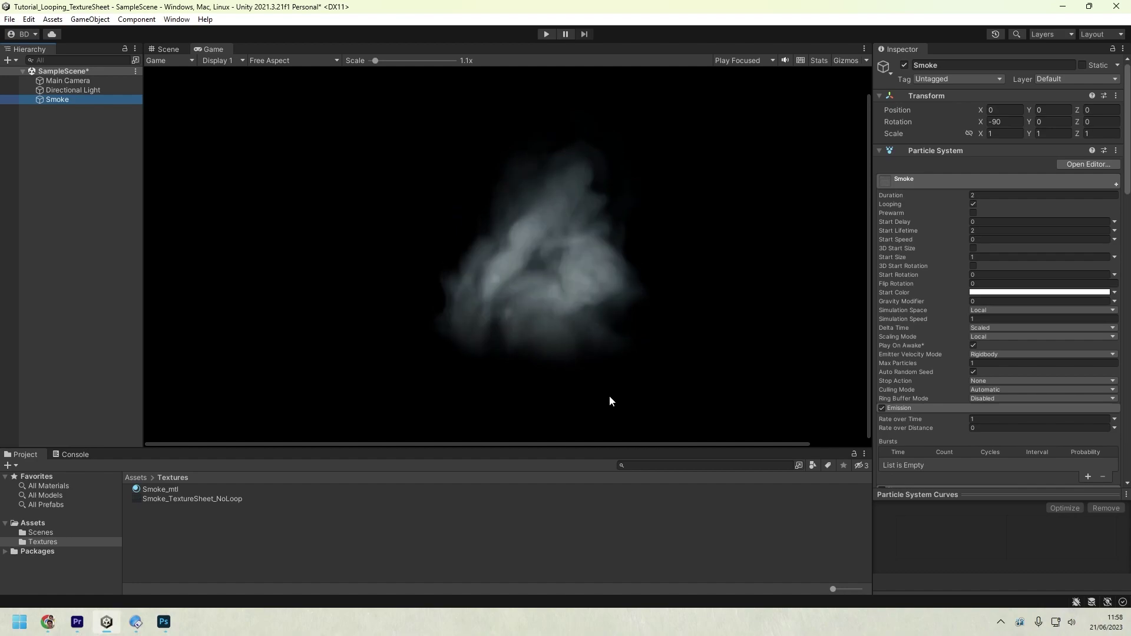
In Premiere Pro, trim the smoke clip's in point so it runs 1+24 from 8+10
left_click(82, 621)
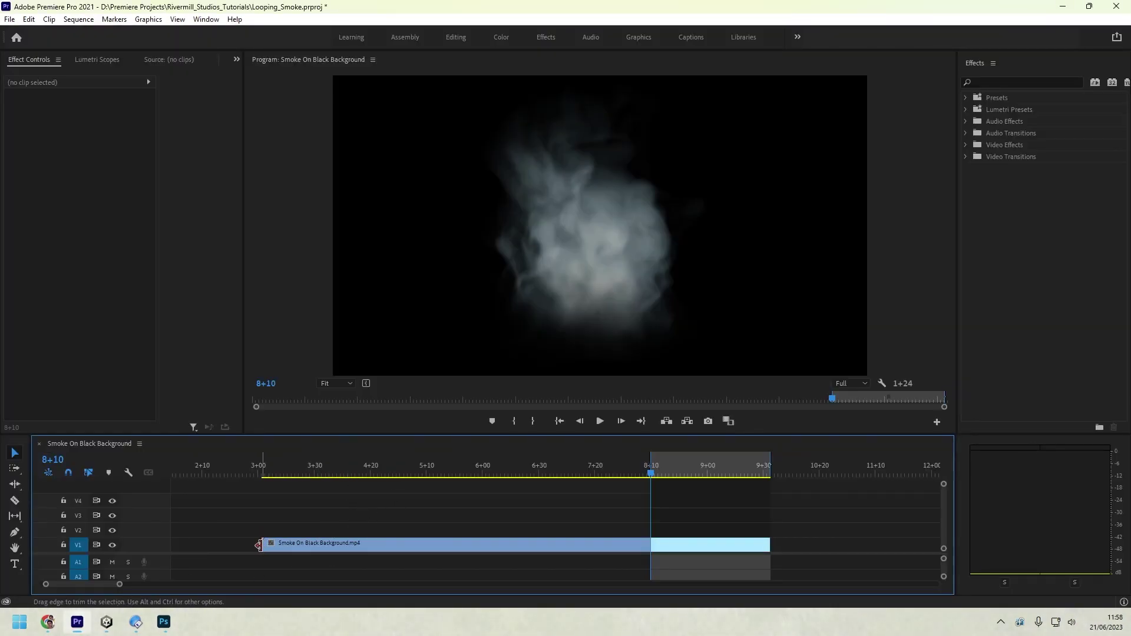
left_click_drag(263, 545, 651, 574)
scroll(694, 515, "up", 6)
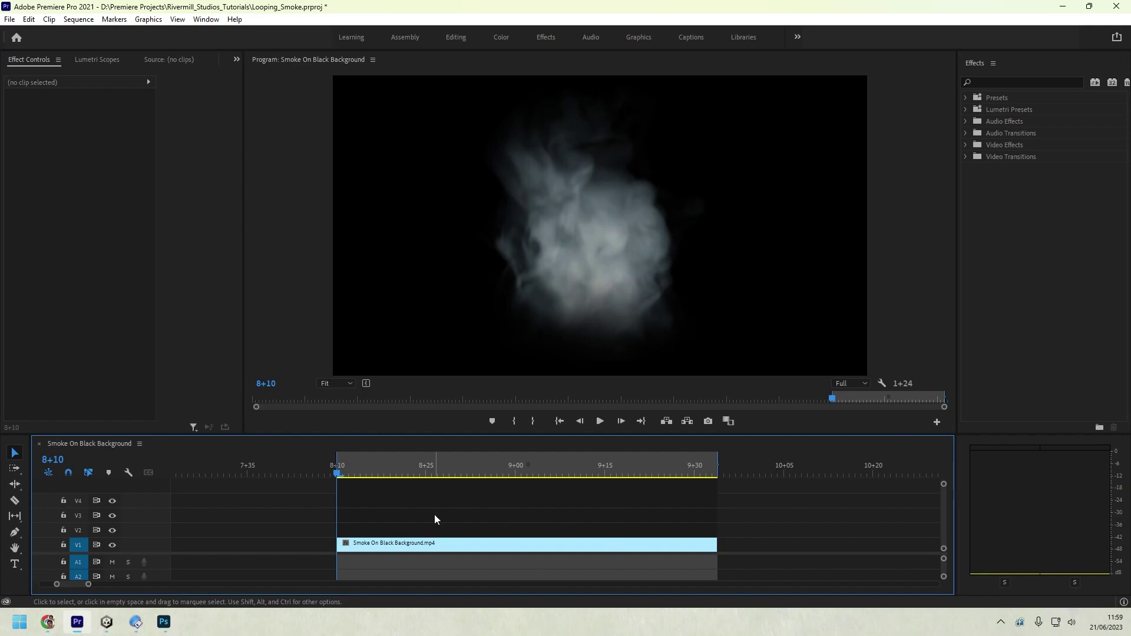
Copy the smoke clip onto track V2 and set that copy's speed to 200%
left_click(513, 544)
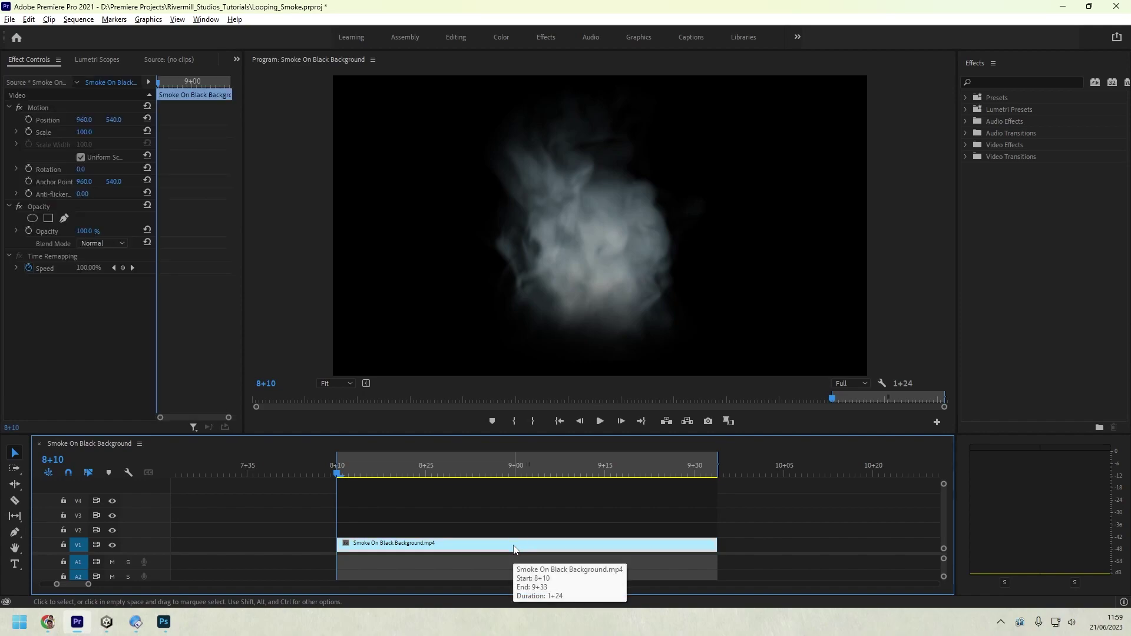
left_click_drag(523, 551, 526, 528)
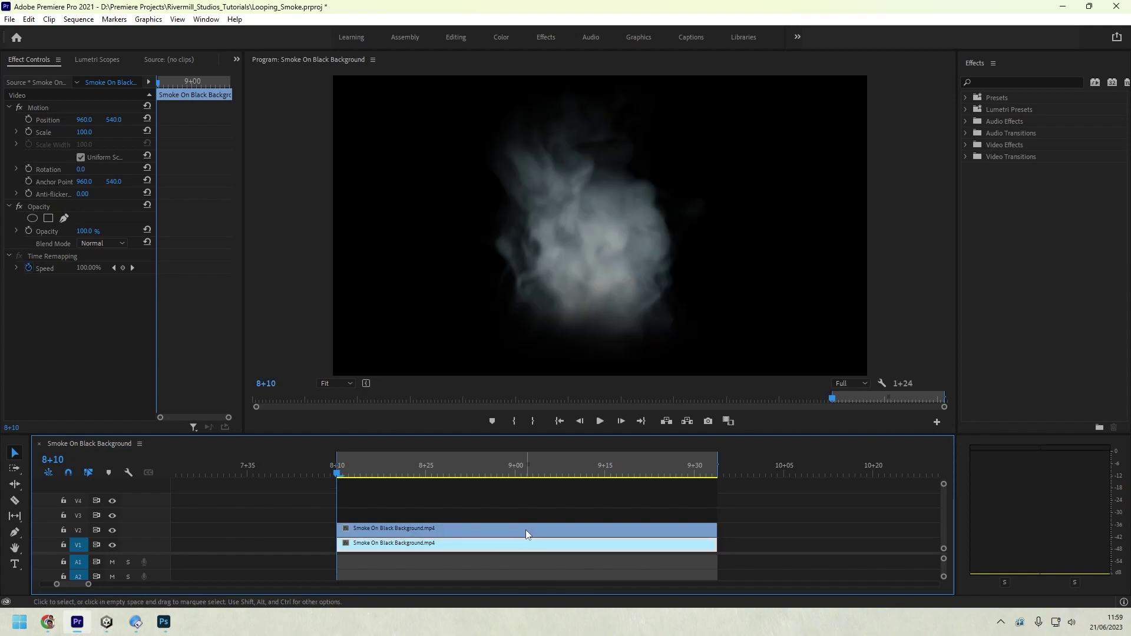
left_click(526, 528)
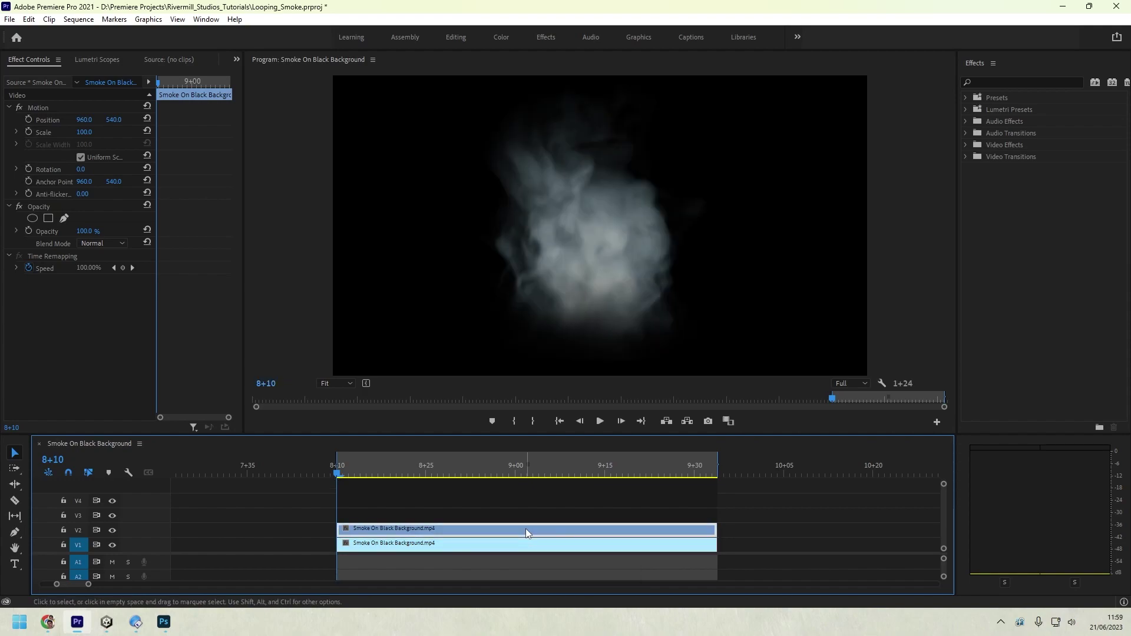
right_click(526, 529)
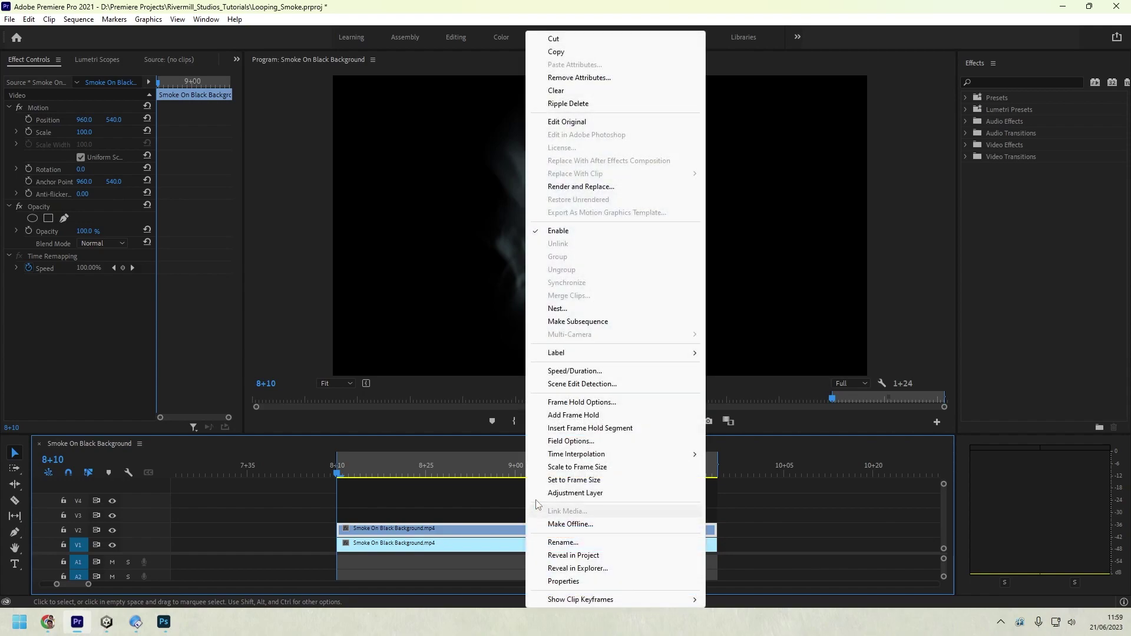
left_click(569, 369)
type("200")
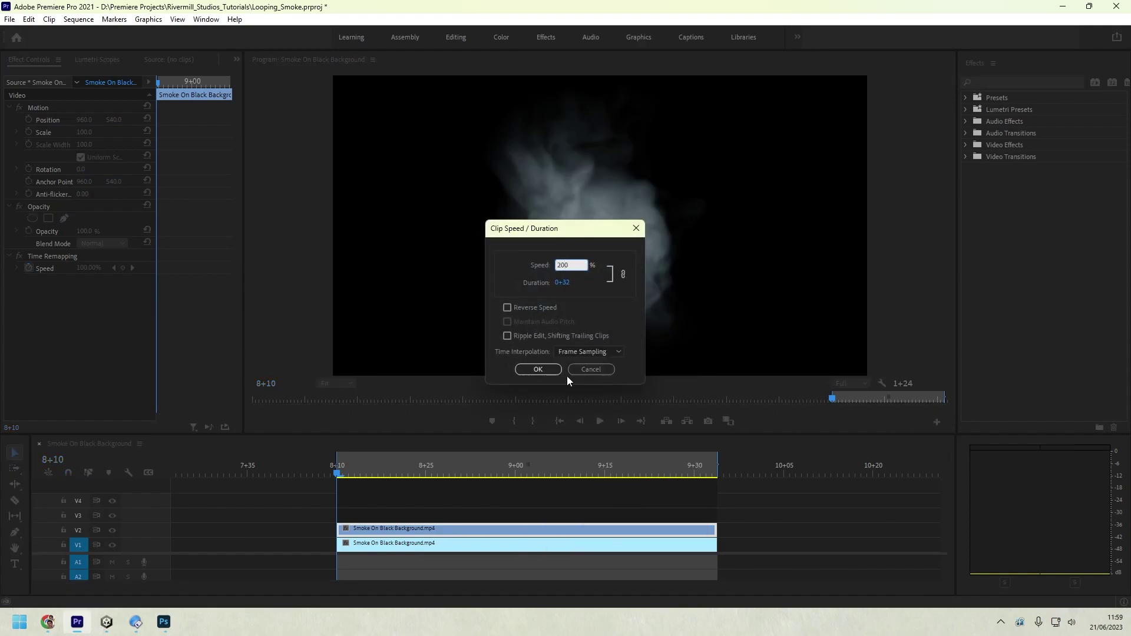
left_click(541, 370)
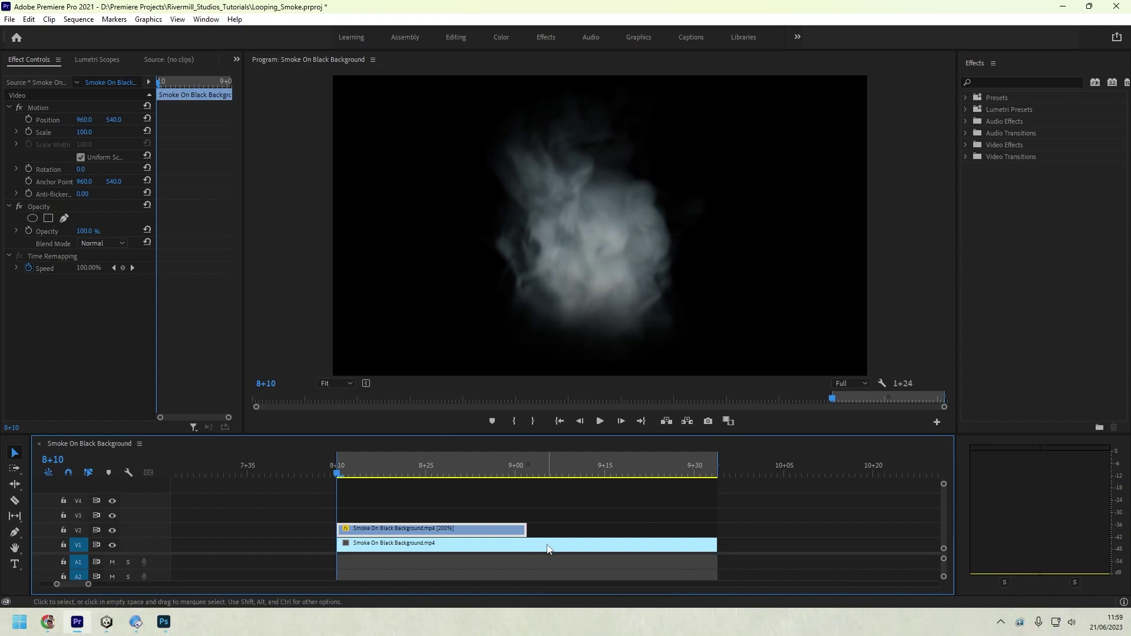
Copy the V1 smoke clip onto V3, shift it later, and delete the 200% V2 clip
left_click(547, 549)
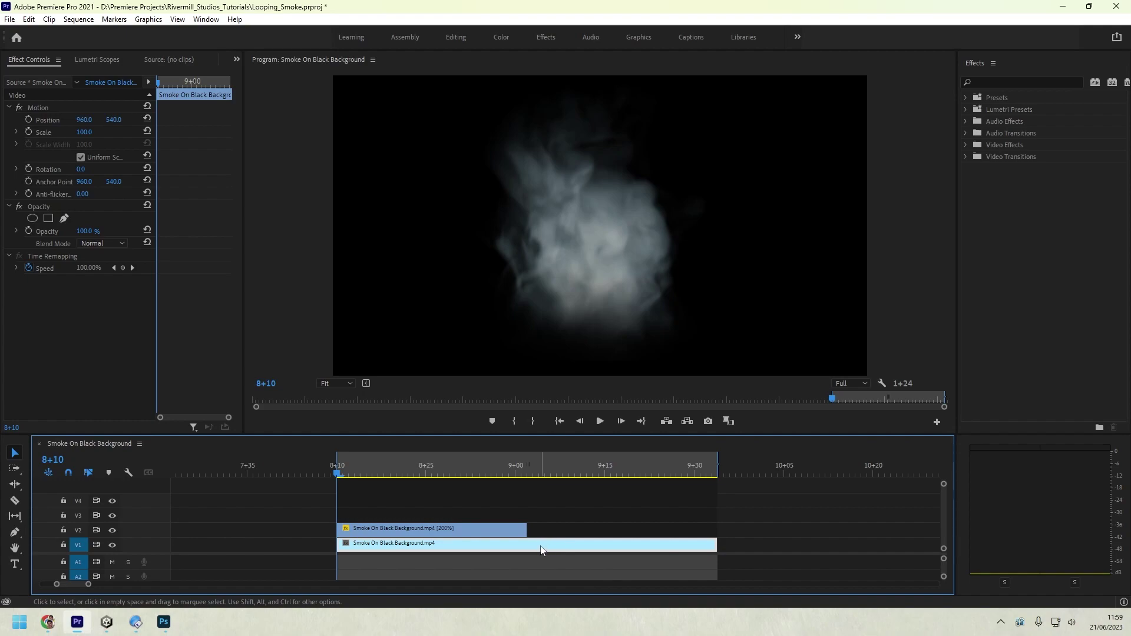
left_click_drag(544, 550, 551, 515)
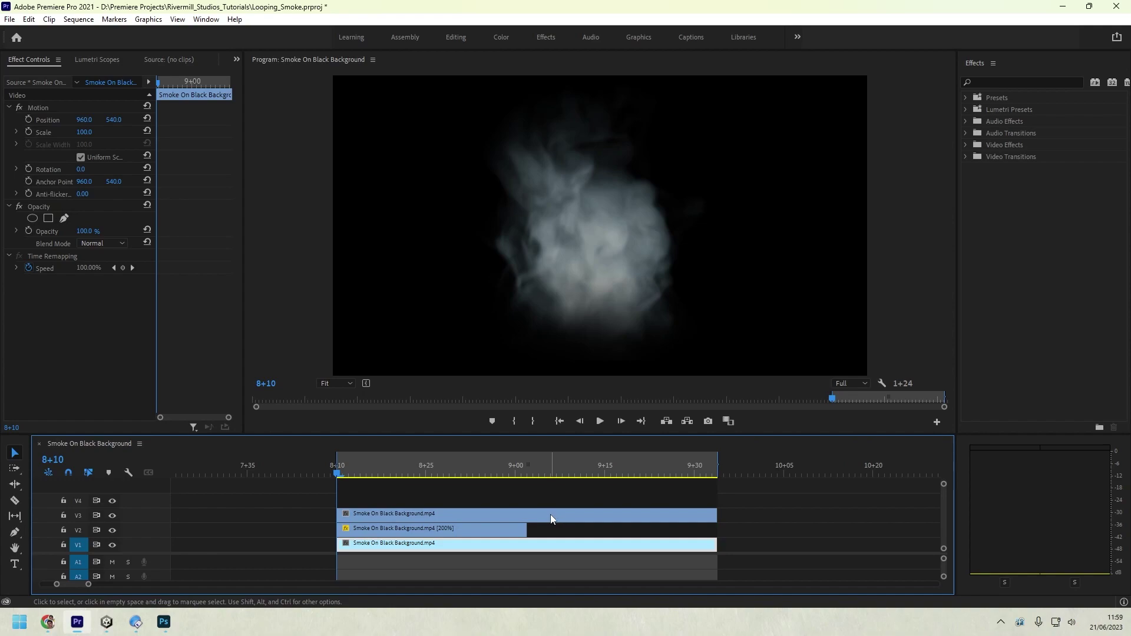
left_click_drag(368, 515, 420, 505)
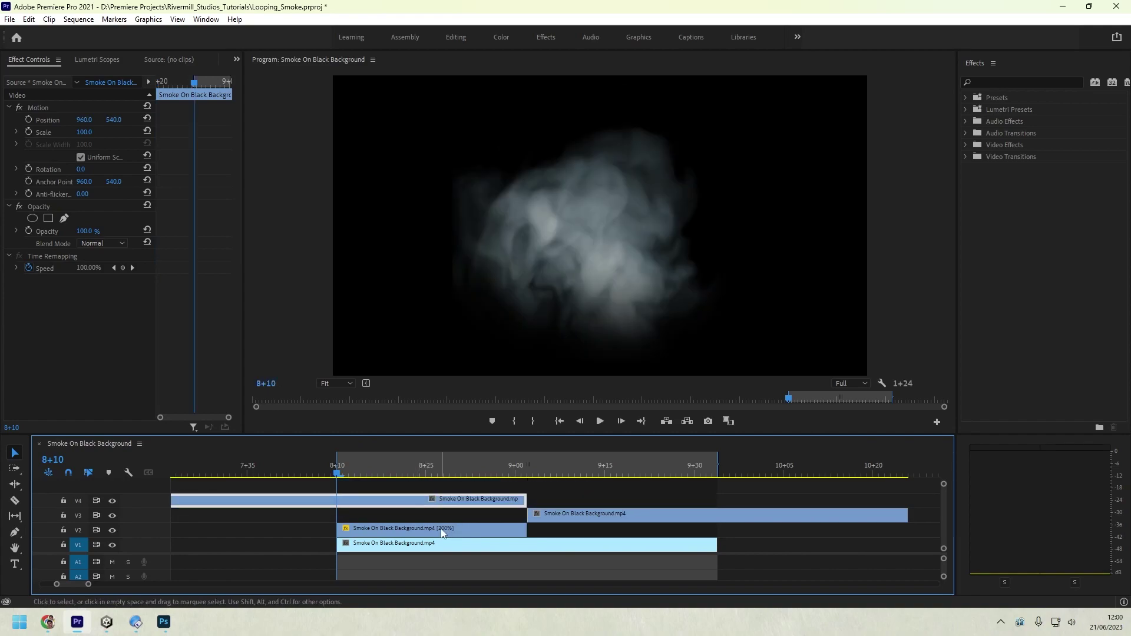
left_click(443, 533)
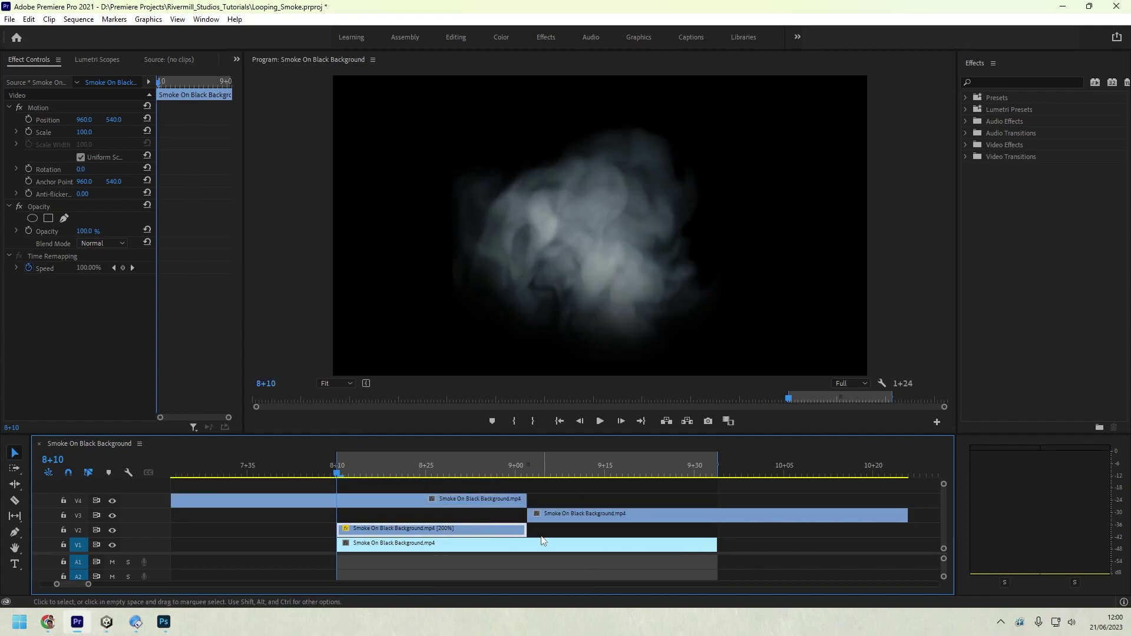
key("Delete")
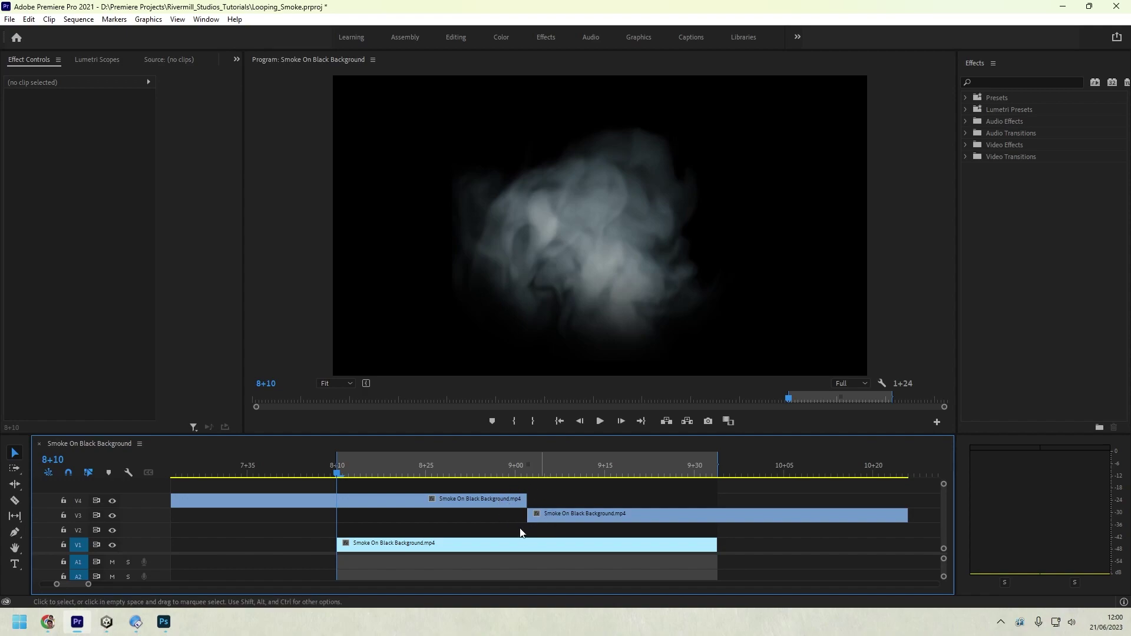
Hide V1, then trim V4 to start at 8+10 and V3 to end with V1 near 9+31
left_click(112, 546)
left_click_drag(337, 473, 510, 519)
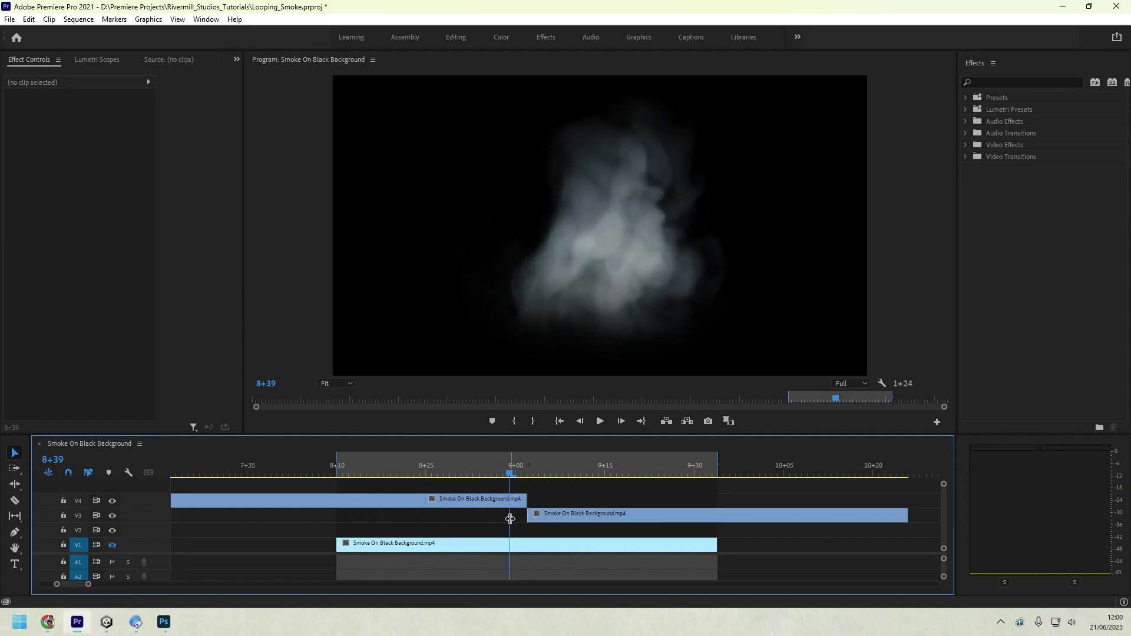
scroll(308, 507, "down", 2)
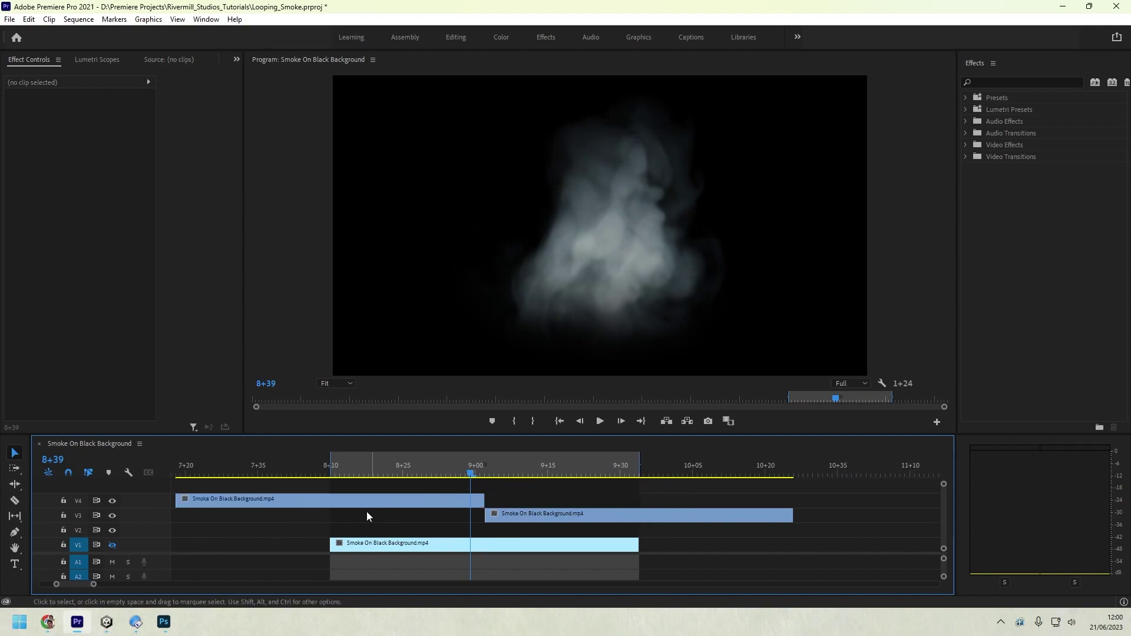
left_click_drag(177, 500, 330, 511)
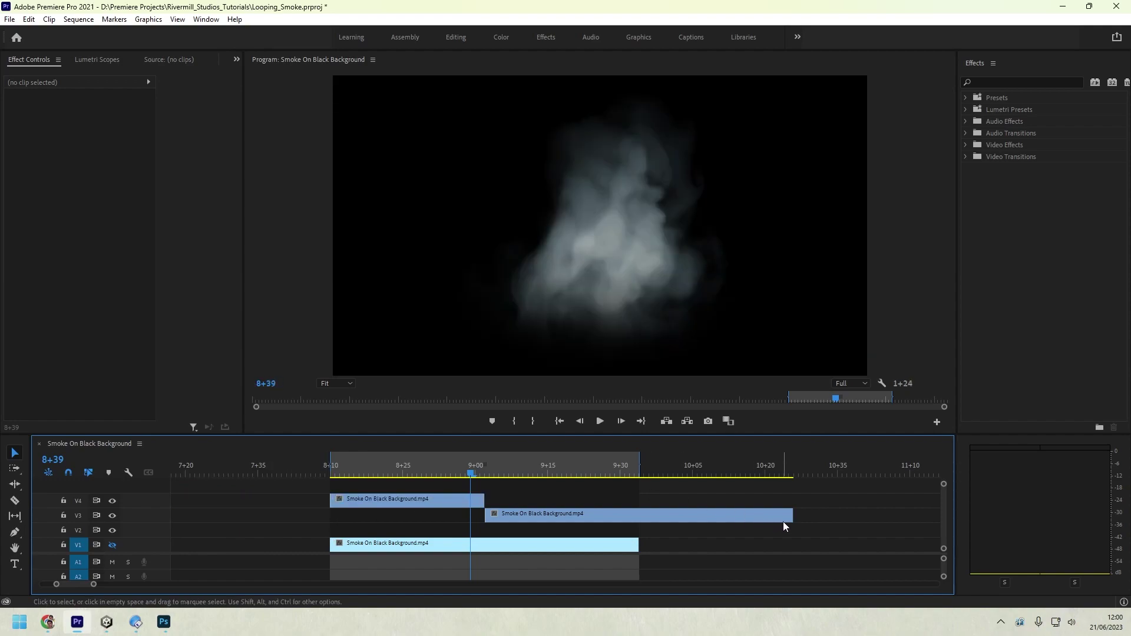
left_click_drag(791, 521, 638, 563)
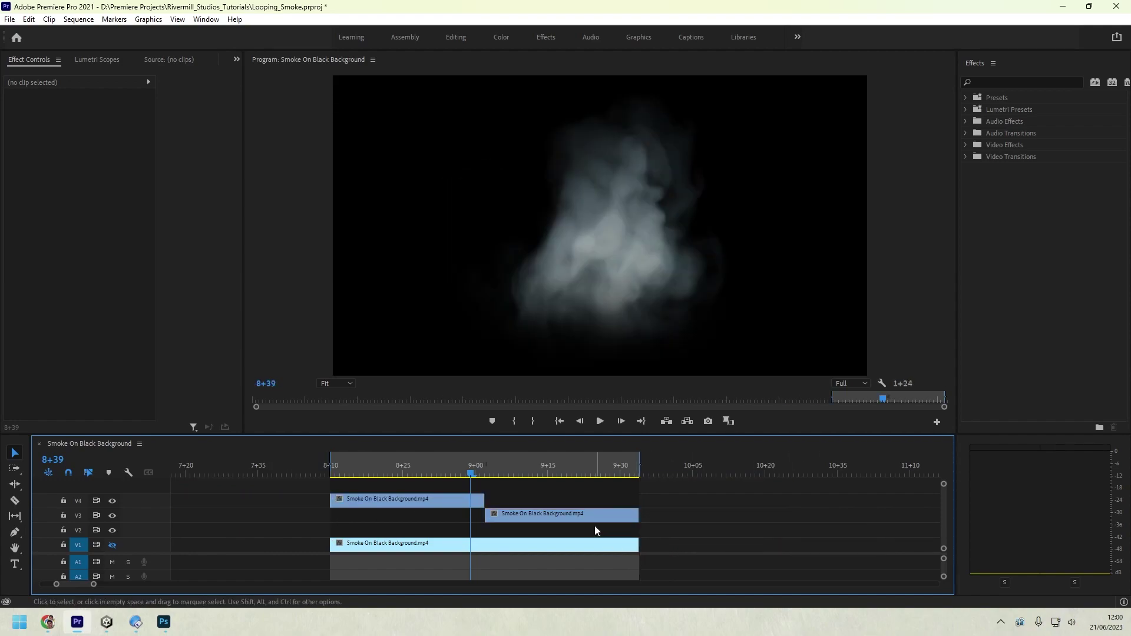
Add Cross Dissolves to the V4 clip's end and V3 clip's start, stretched to full clip length
left_click(965, 156)
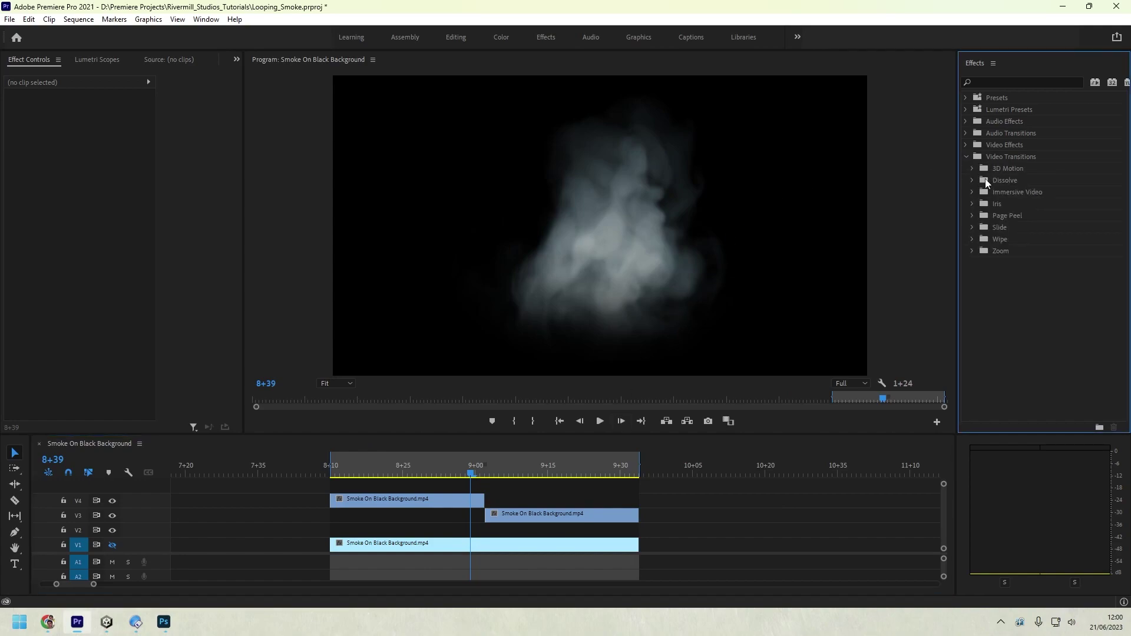
left_click(982, 181)
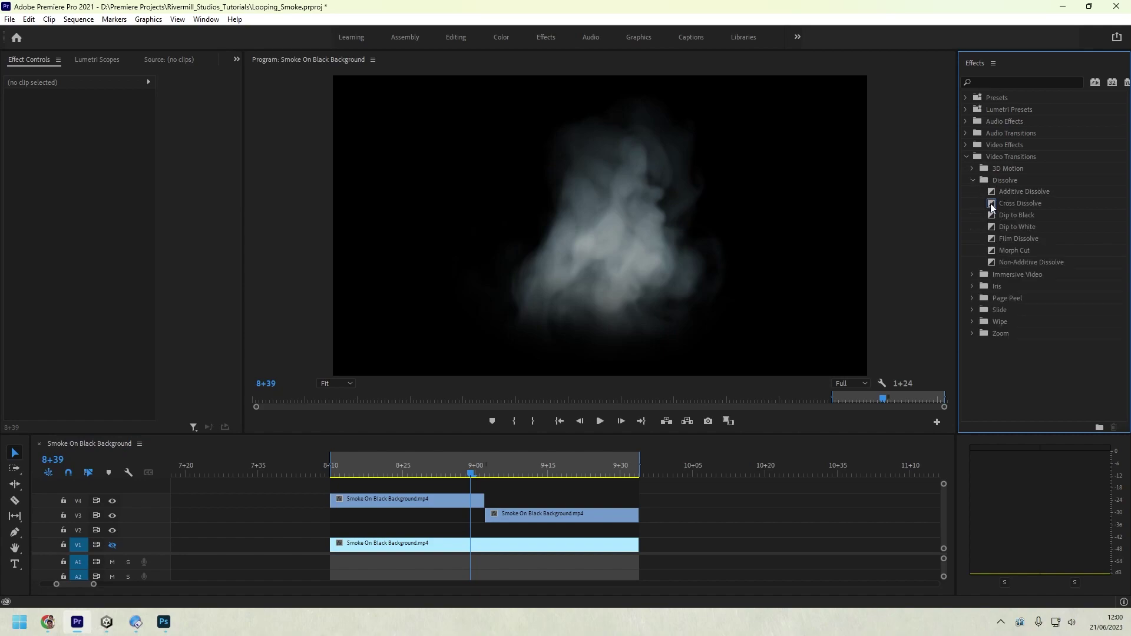
left_click_drag(991, 203, 478, 501)
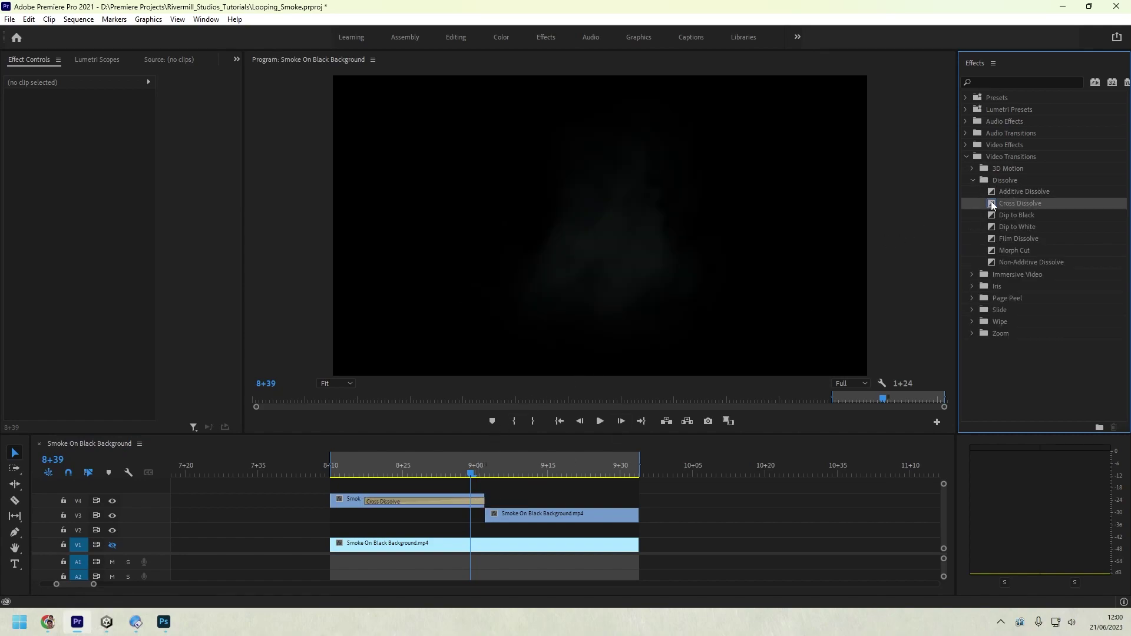
left_click_drag(608, 484, 494, 516)
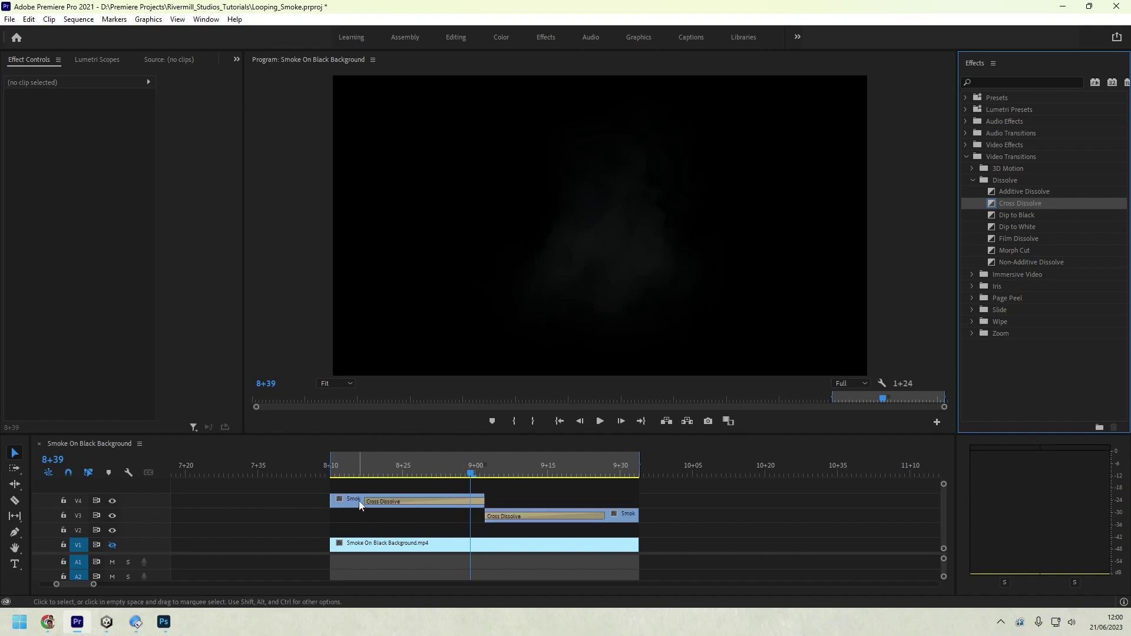
left_click_drag(365, 501, 330, 511)
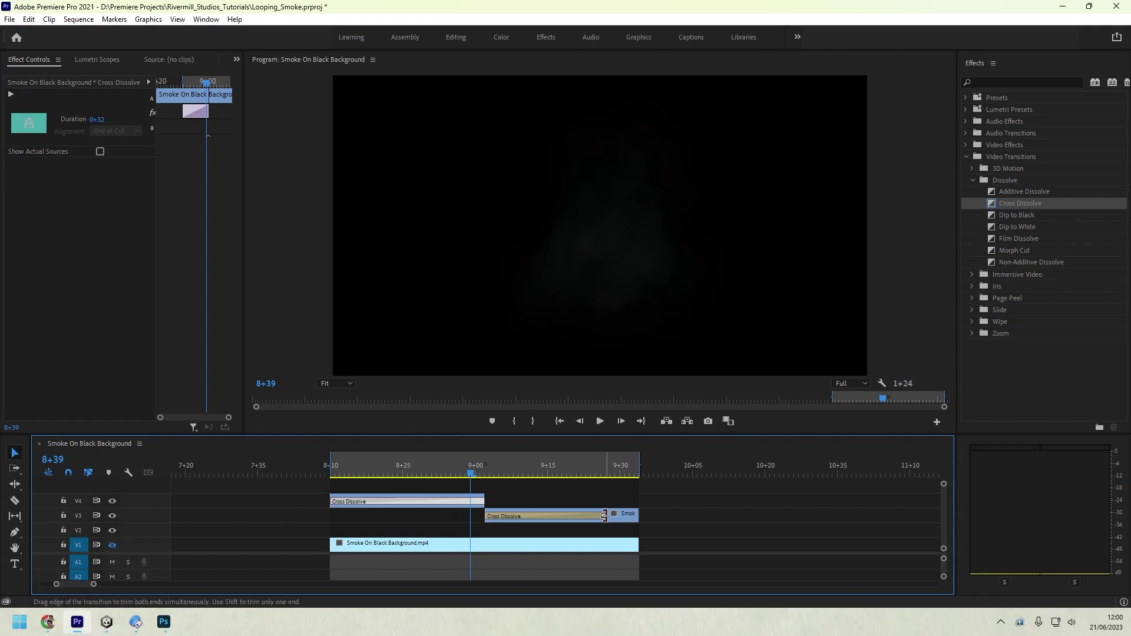
left_click_drag(603, 516, 639, 517)
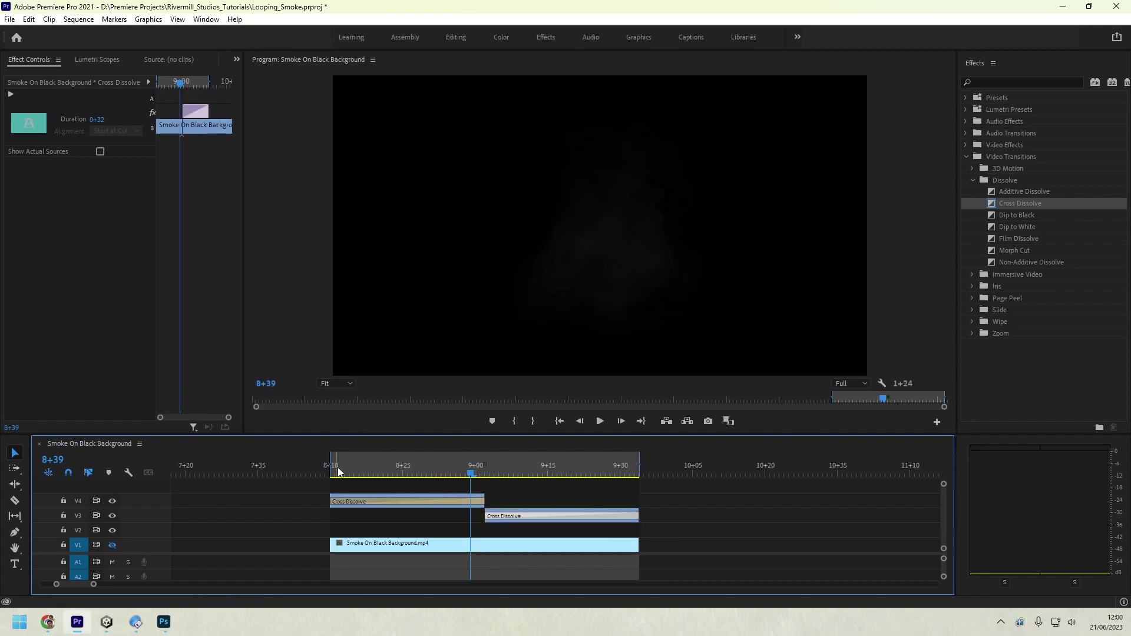
Make V1 visible again and scrub across the loop point to check the blend
left_click_drag(339, 472, 466, 466)
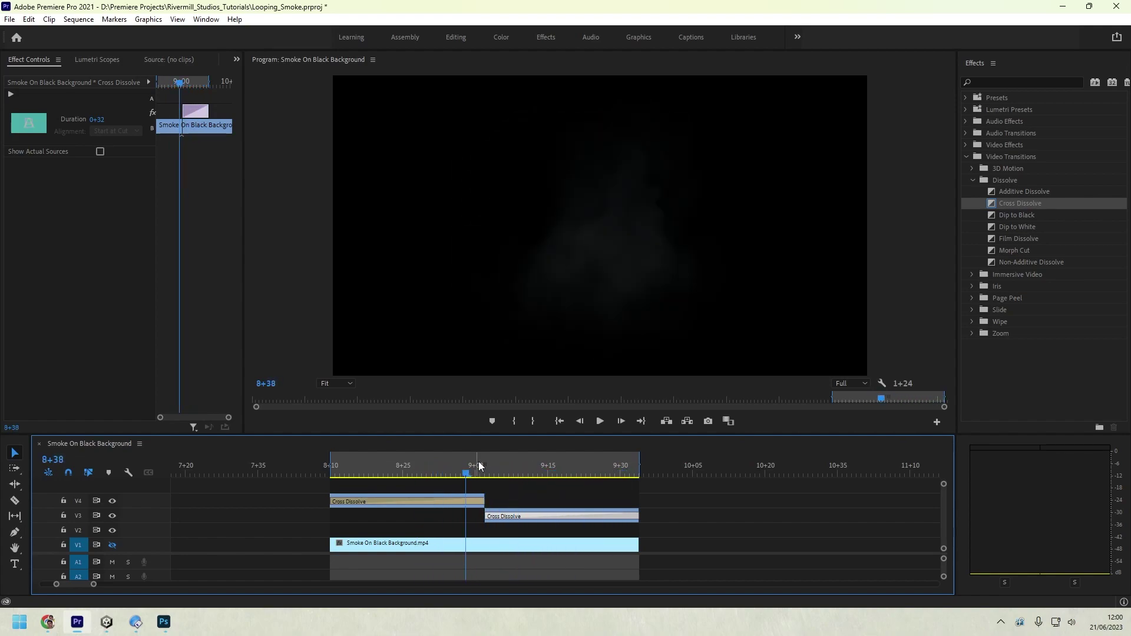
left_click(112, 545)
mouse_move(469, 465)
left_mouse_down()
mouse_move(398, 469)
mouse_move(542, 463)
mouse_move(389, 458)
mouse_move(534, 461)
mouse_move(475, 467)
left_mouse_up()
left_click_drag(397, 457, 533, 469)
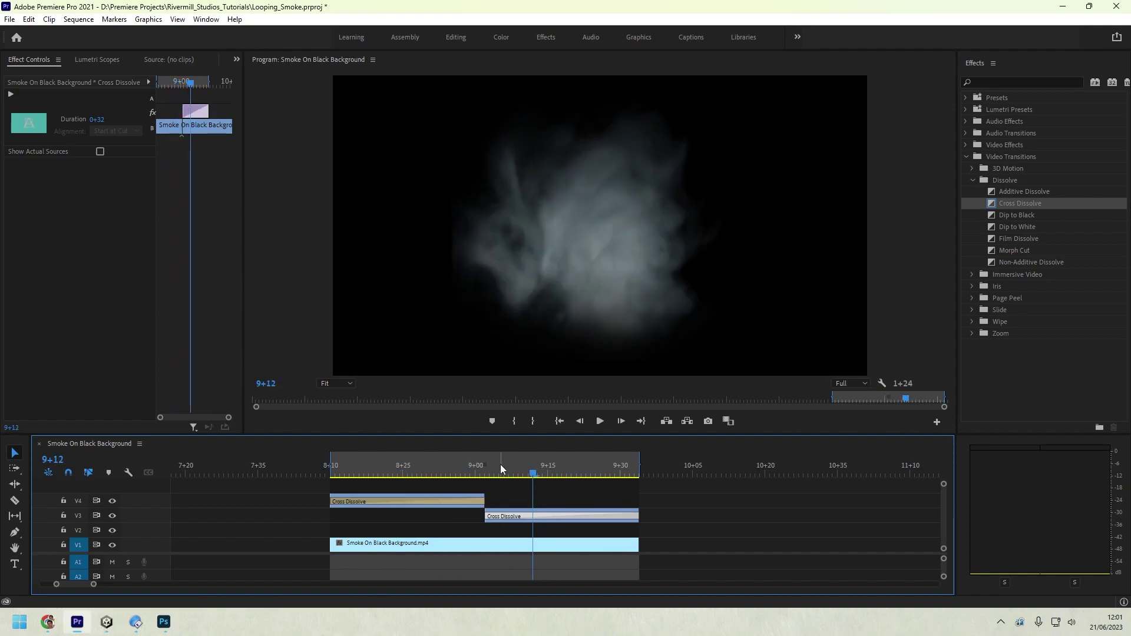
Return the playhead to the timeline start and bring up the export settings with Ctrl+M
left_click(144, 460)
left_click(175, 457)
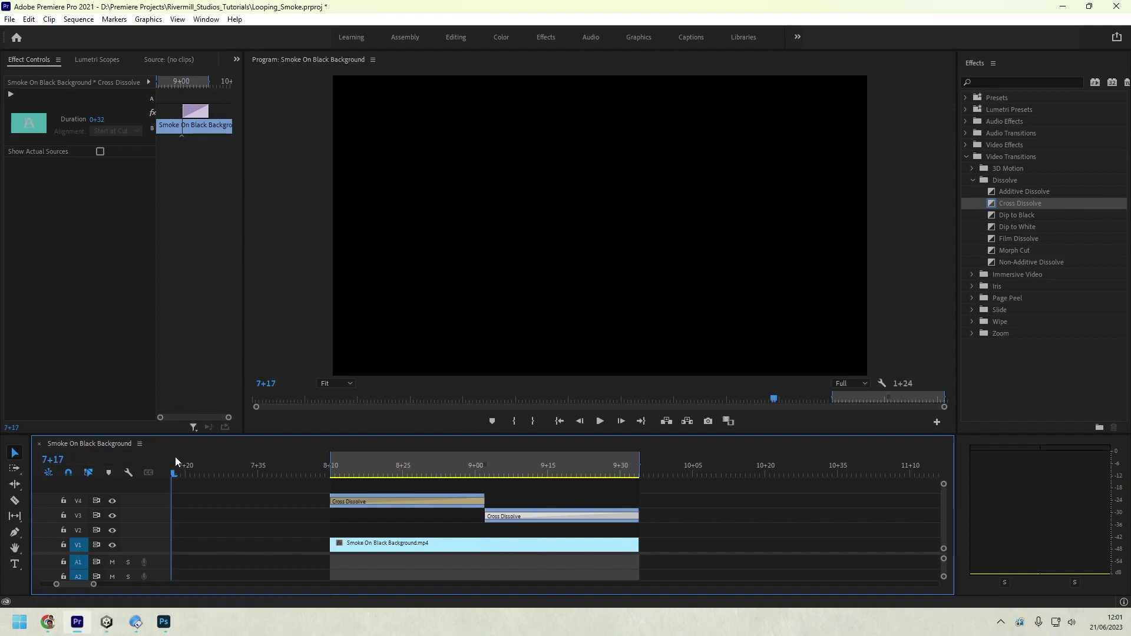
key("ctrl+m")
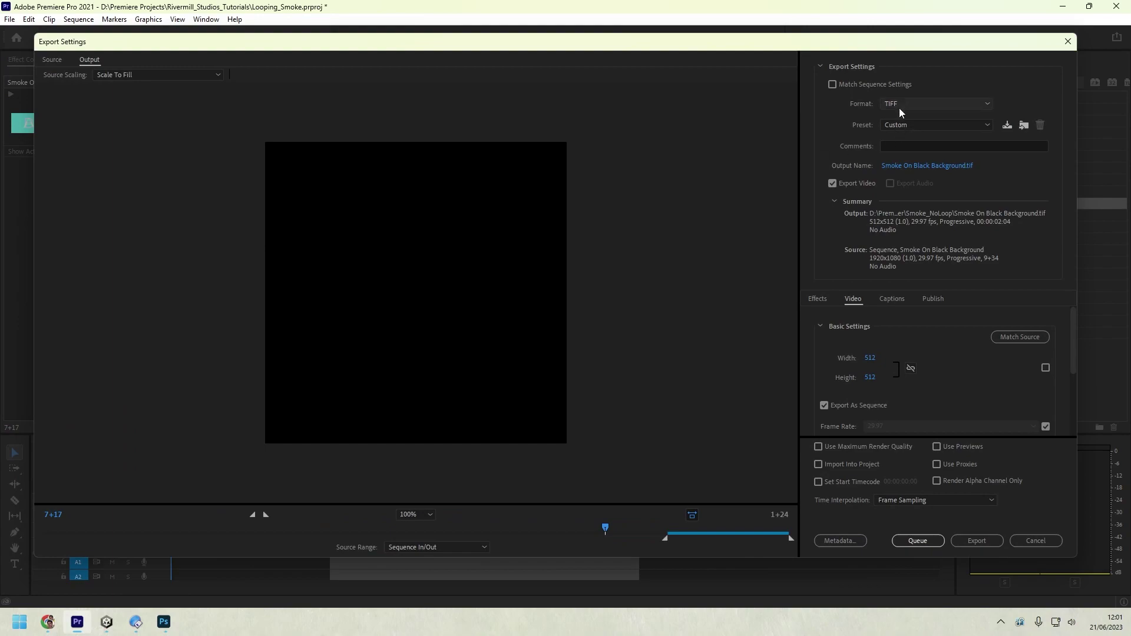
Export the TIFF sequence into a new Smoke_Loop folder created inside Render
left_click(962, 168)
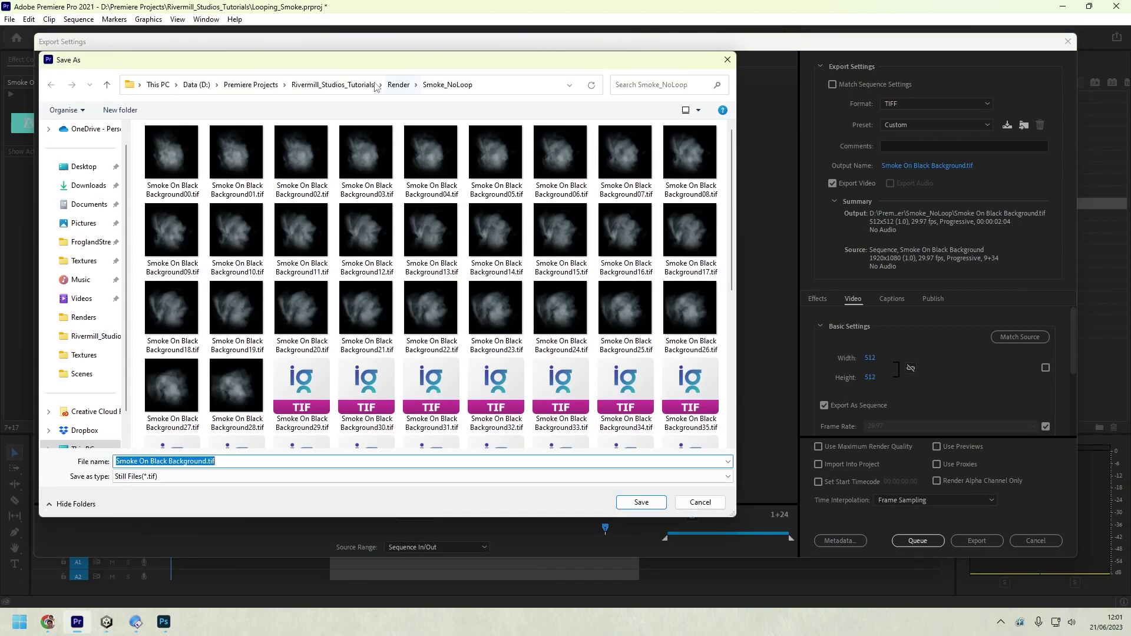
left_click(398, 84)
left_click(341, 320)
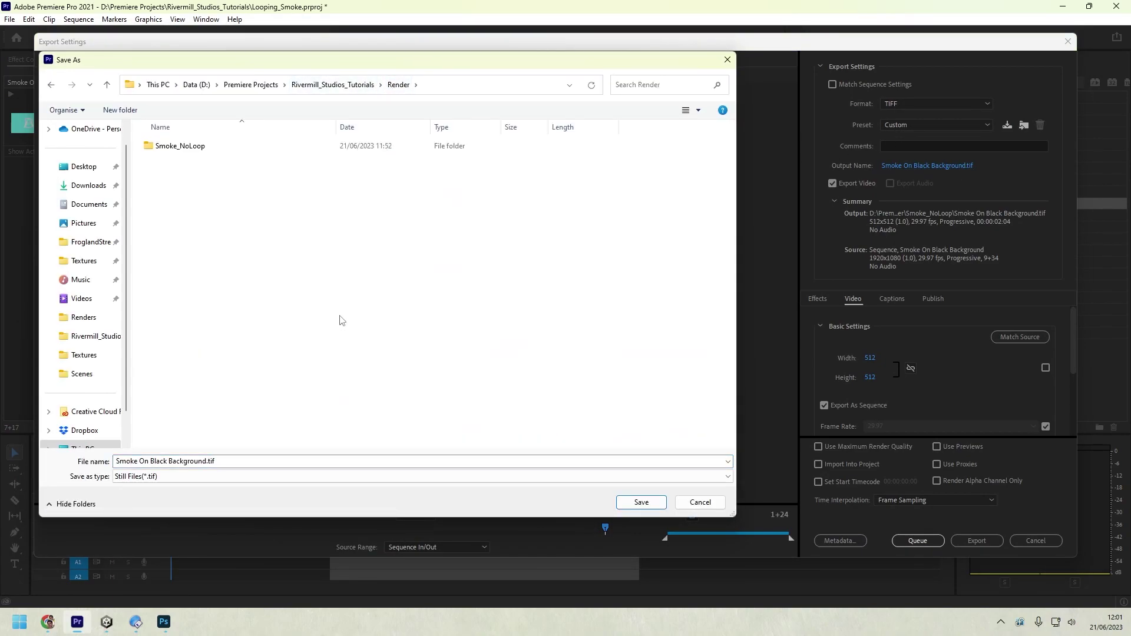
right_click(341, 320)
mouse_move(413, 496)
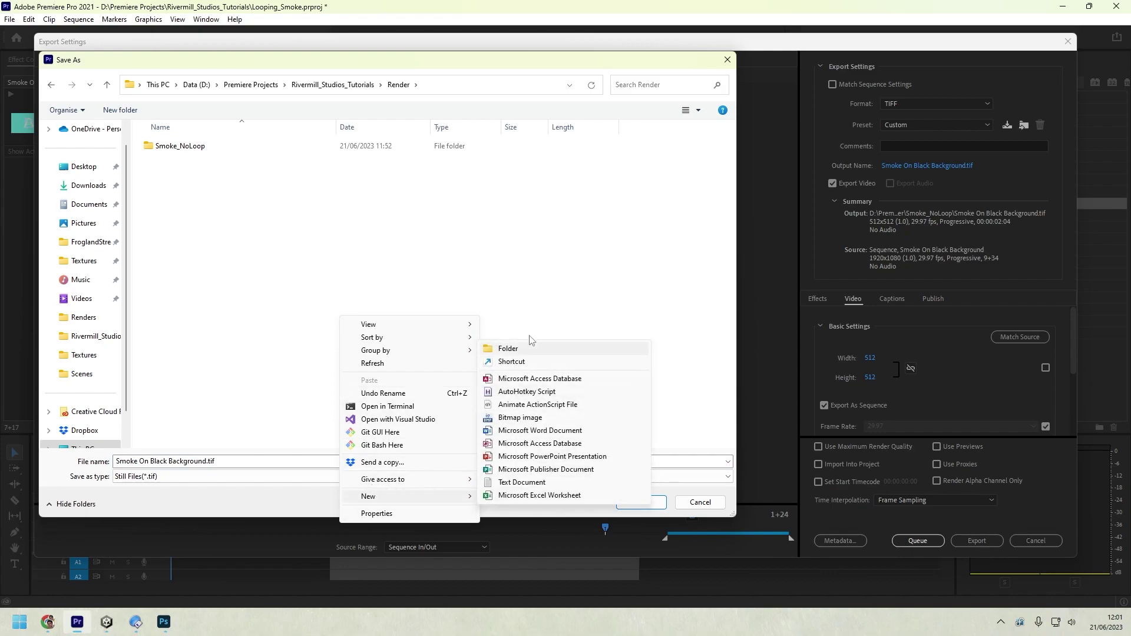
left_click(510, 349)
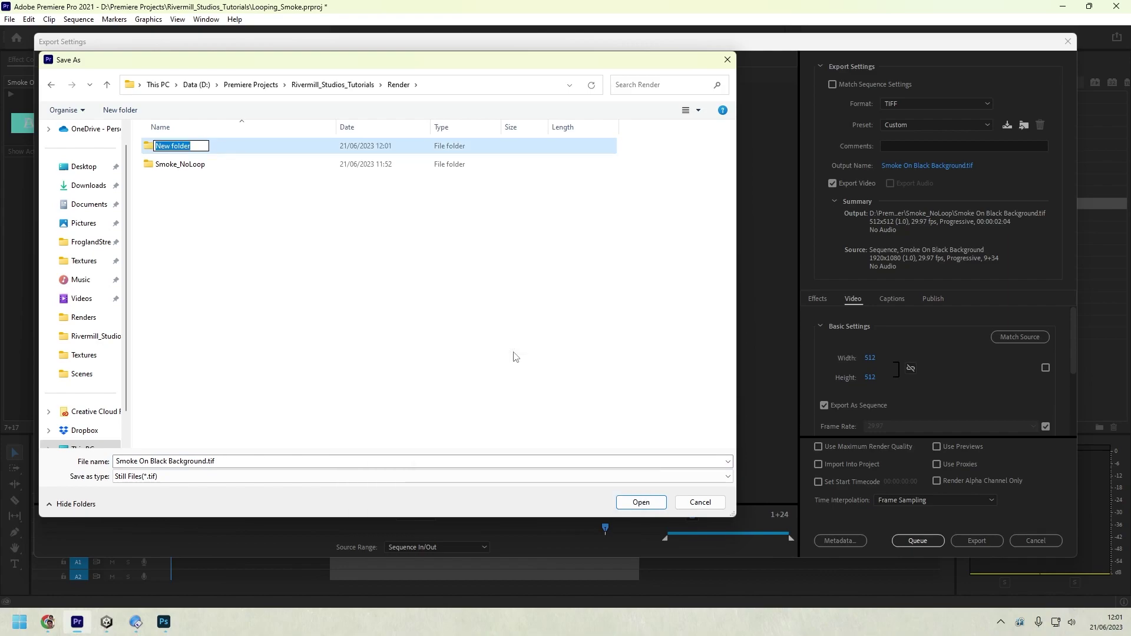
type("Smoke_Loop")
key("Return")
key("Return")
left_click(642, 502)
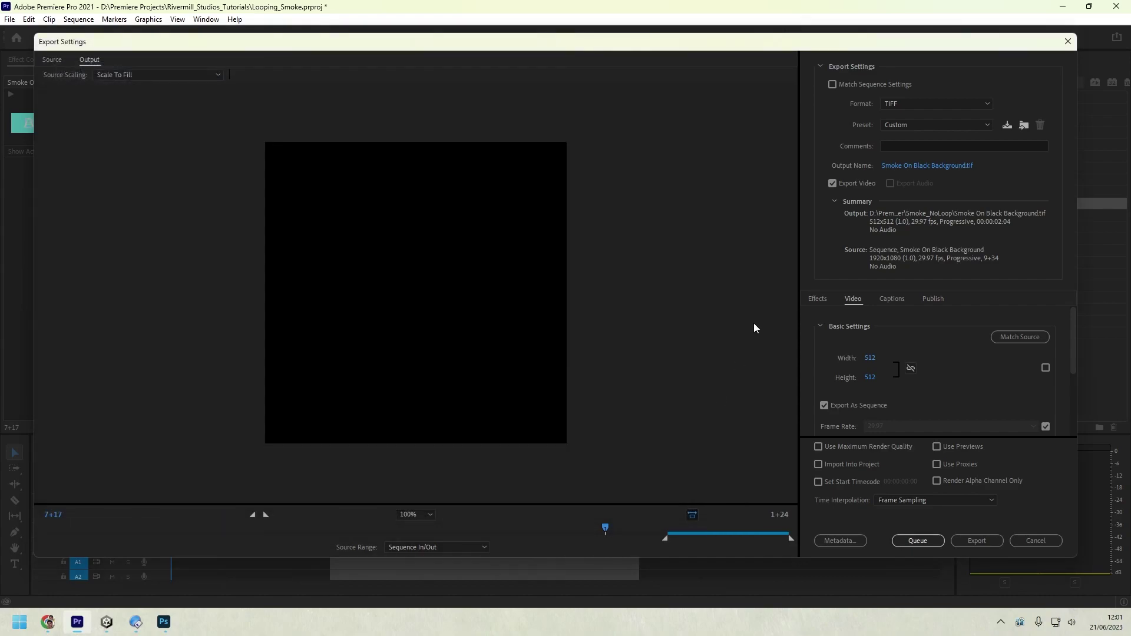
left_click(978, 540)
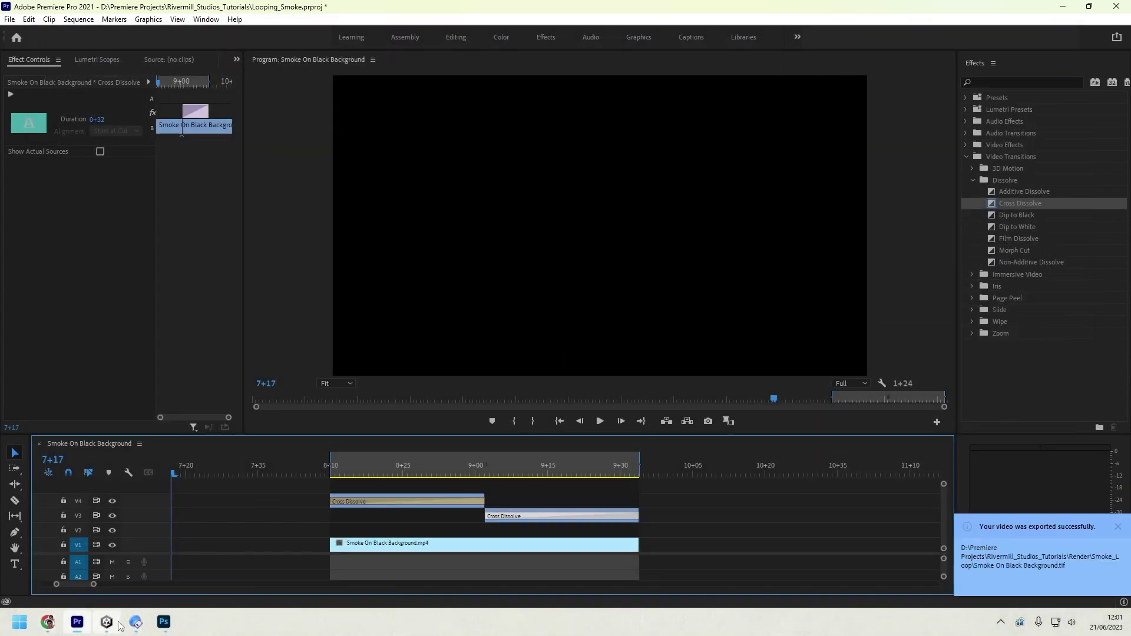
In Photoshop, minimize the old sheet and run Contact Sheet II on the Smoke_Loop frames
mouse_move(158, 629)
left_click(115, 578)
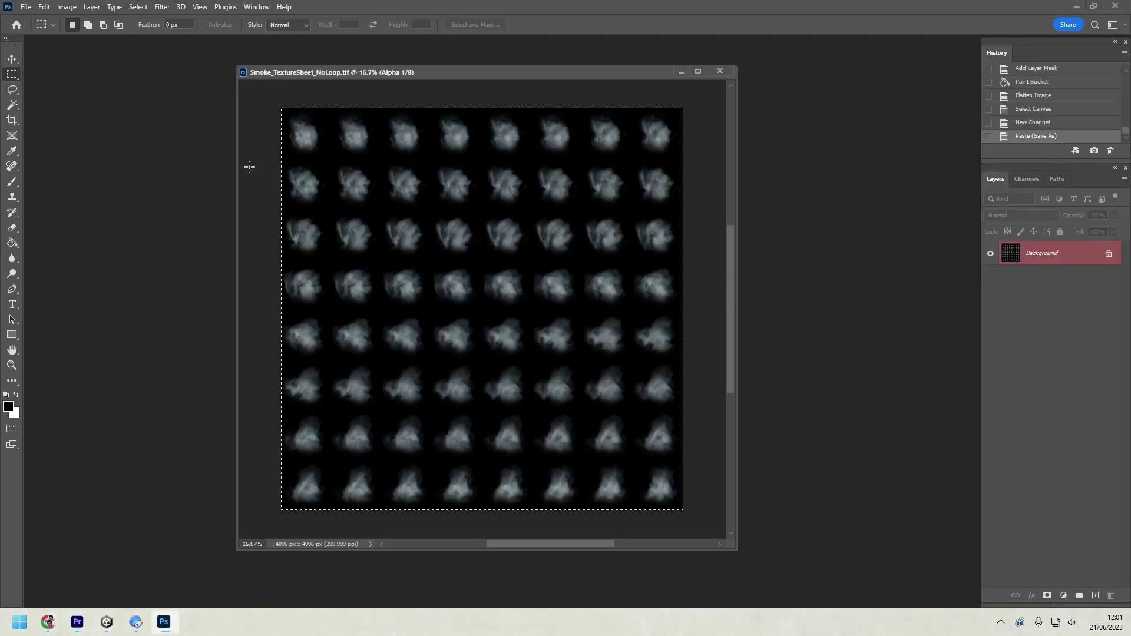
left_click(682, 72)
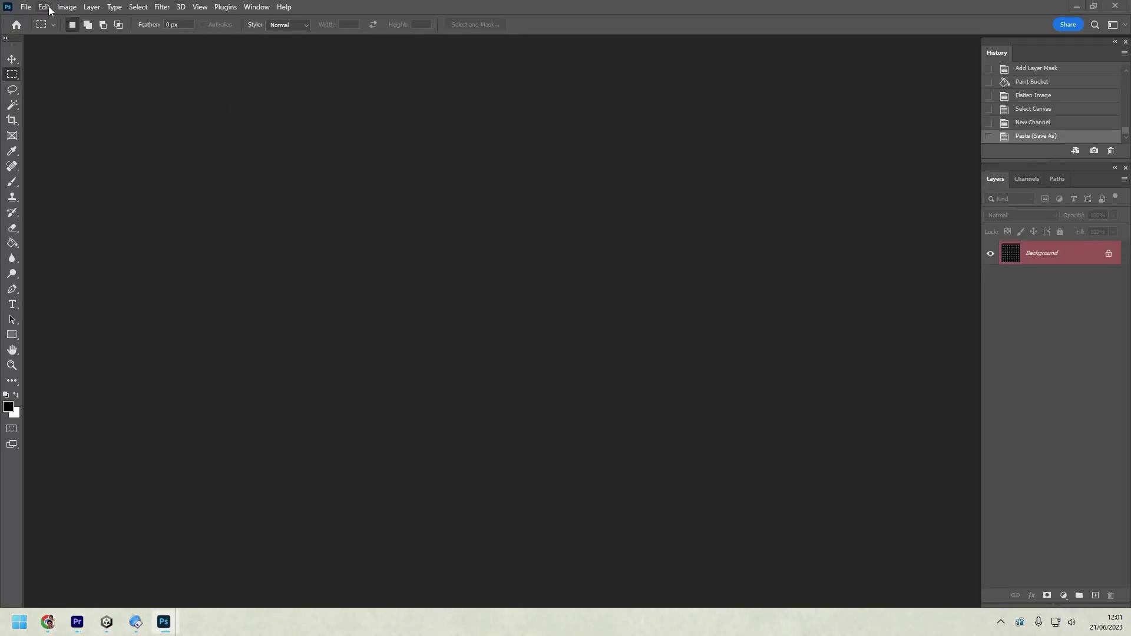
left_click(26, 6)
mouse_move(94, 292)
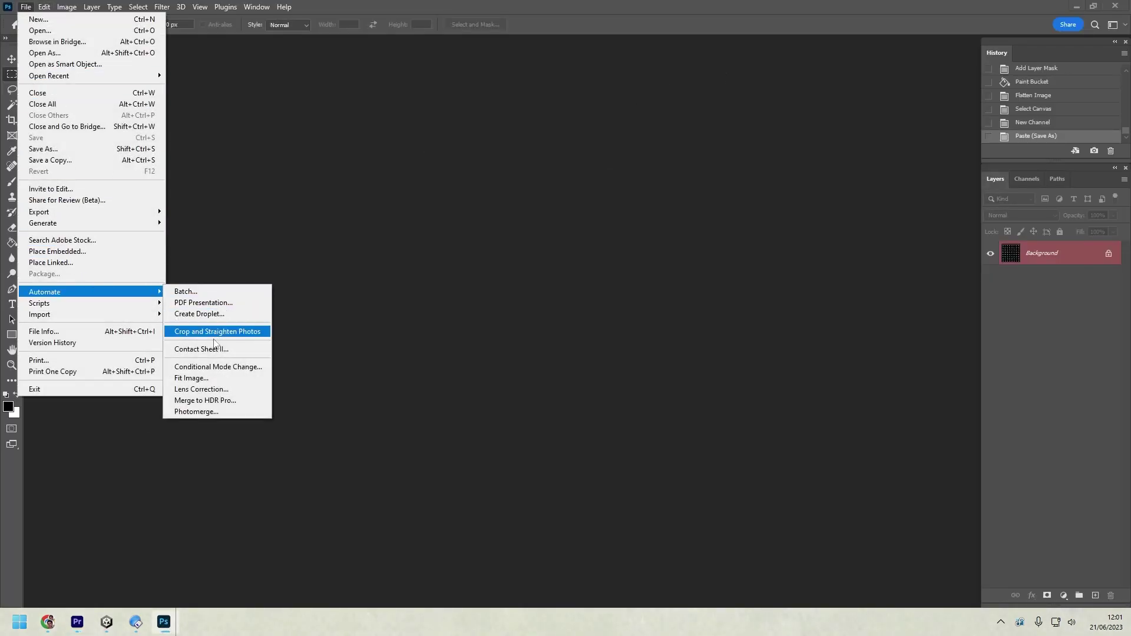
left_click(214, 349)
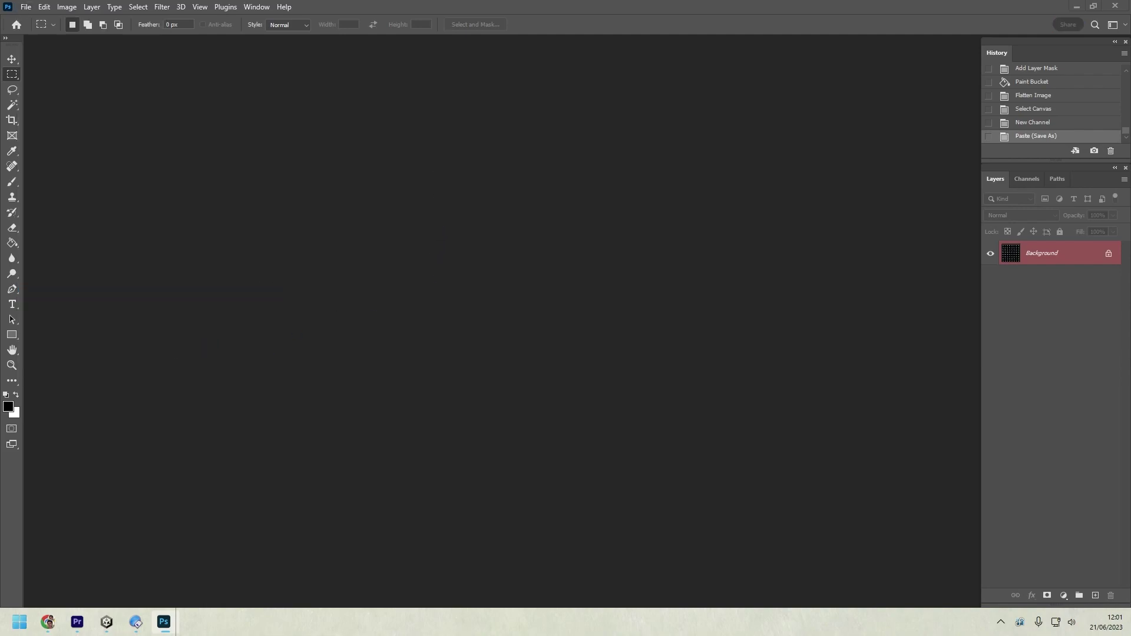
left_click(398, 126)
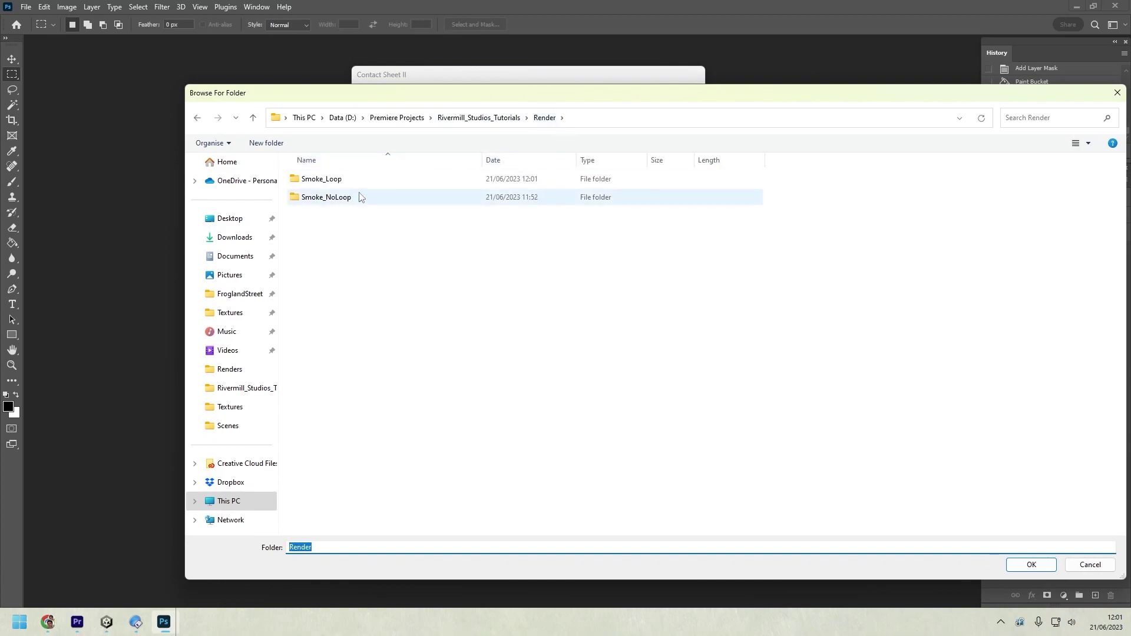
double_click(330, 180)
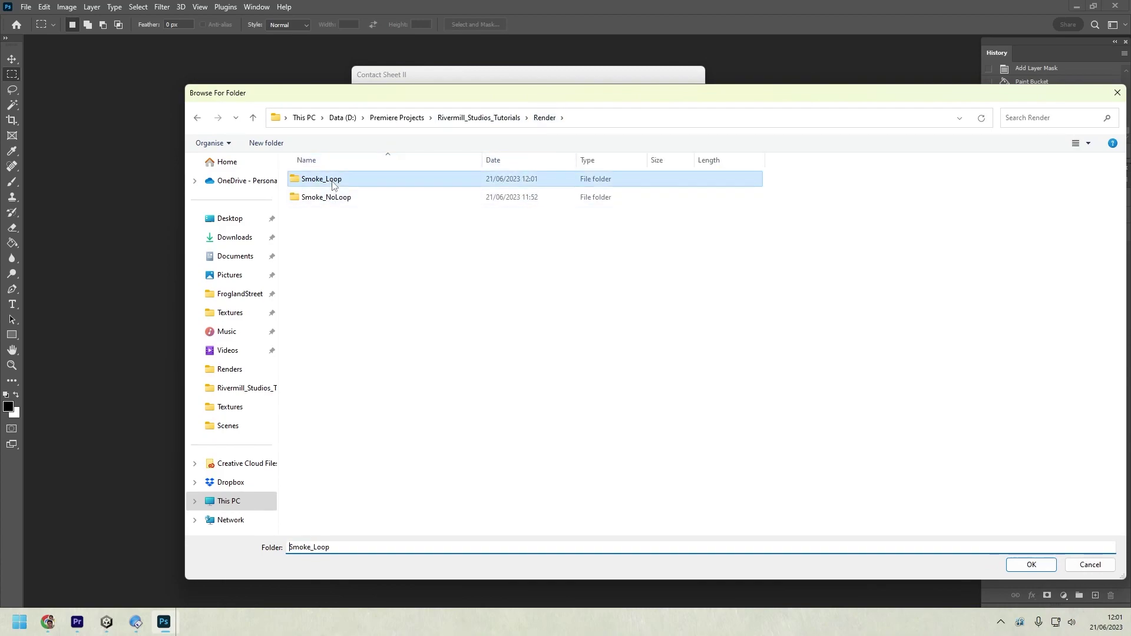
left_click(1043, 566)
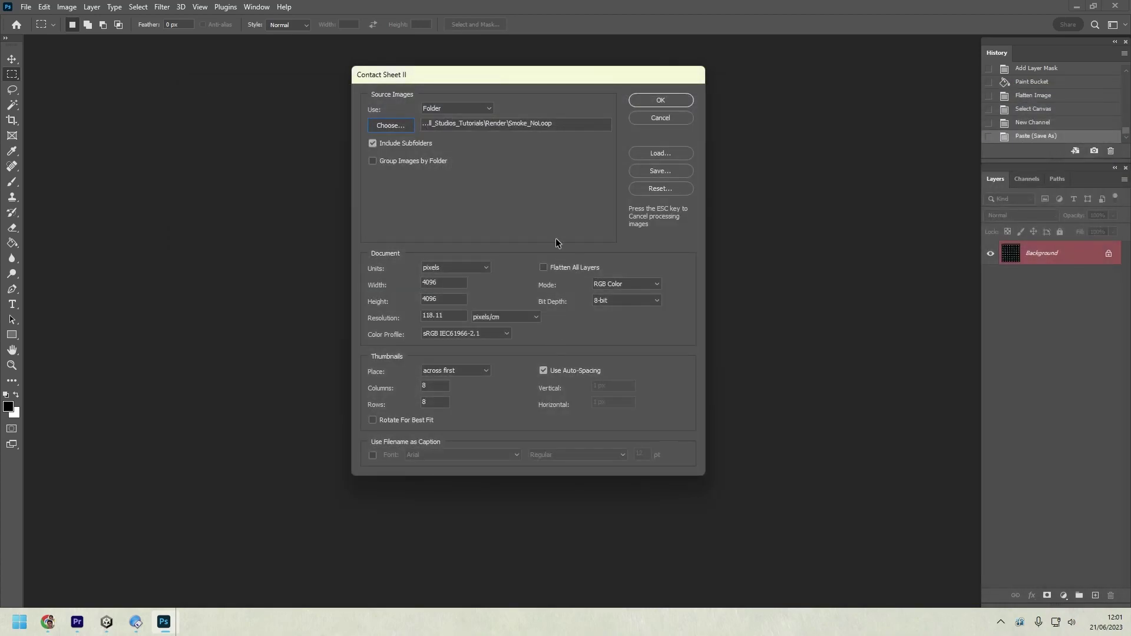
left_click(666, 104)
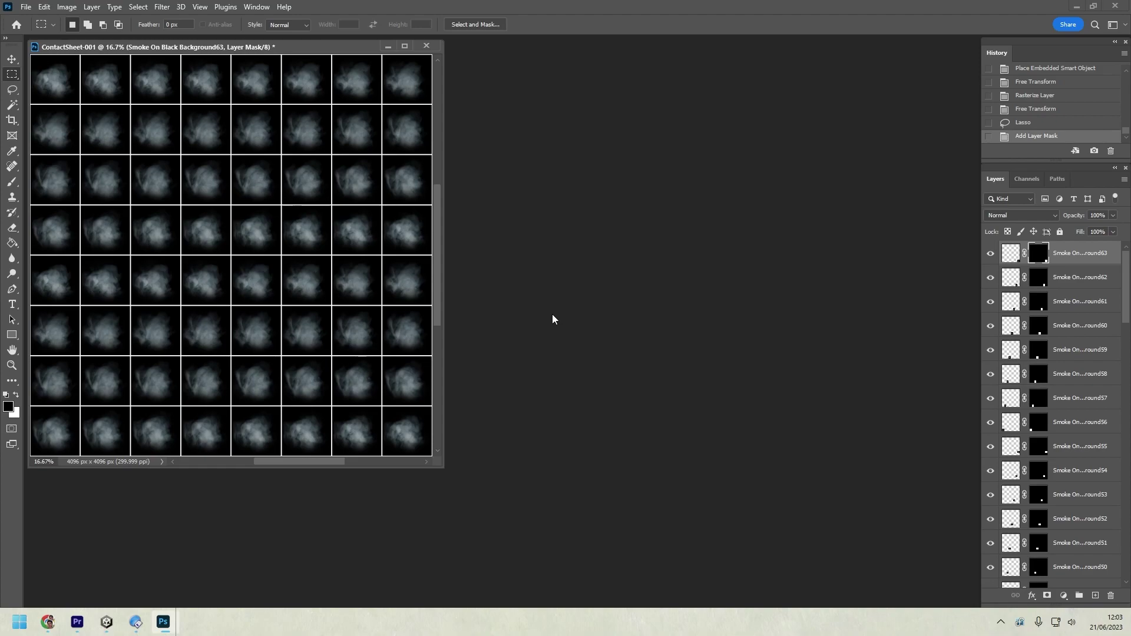
Fill the contact sheet's white grid lines with black on the Background layer
left_click_drag(305, 51, 550, 119)
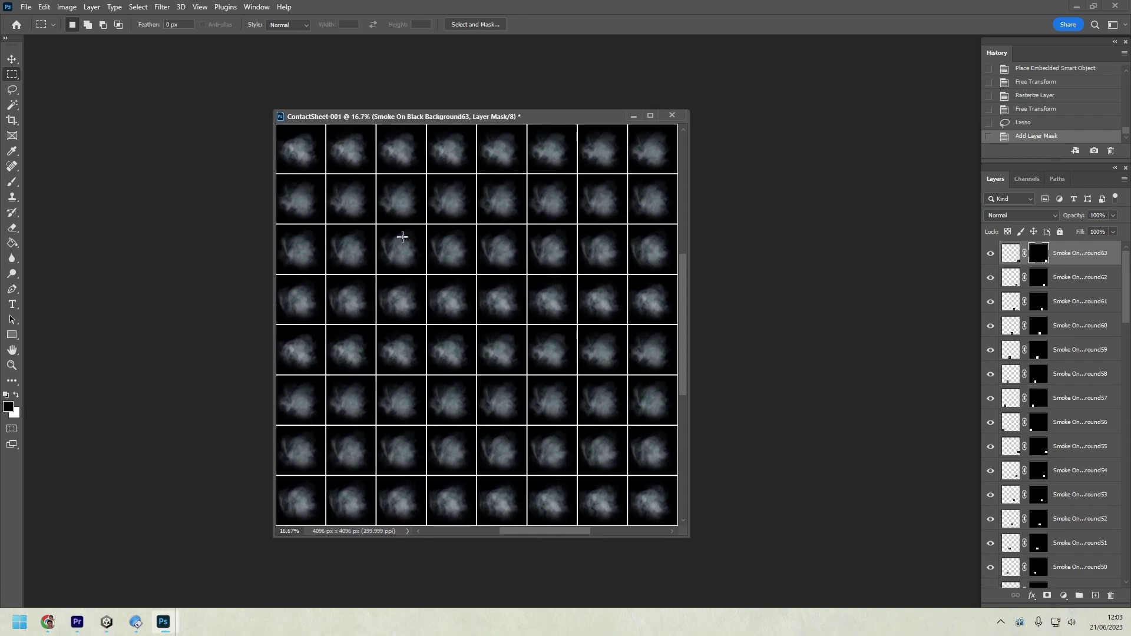
scroll(1035, 439, "down", 3)
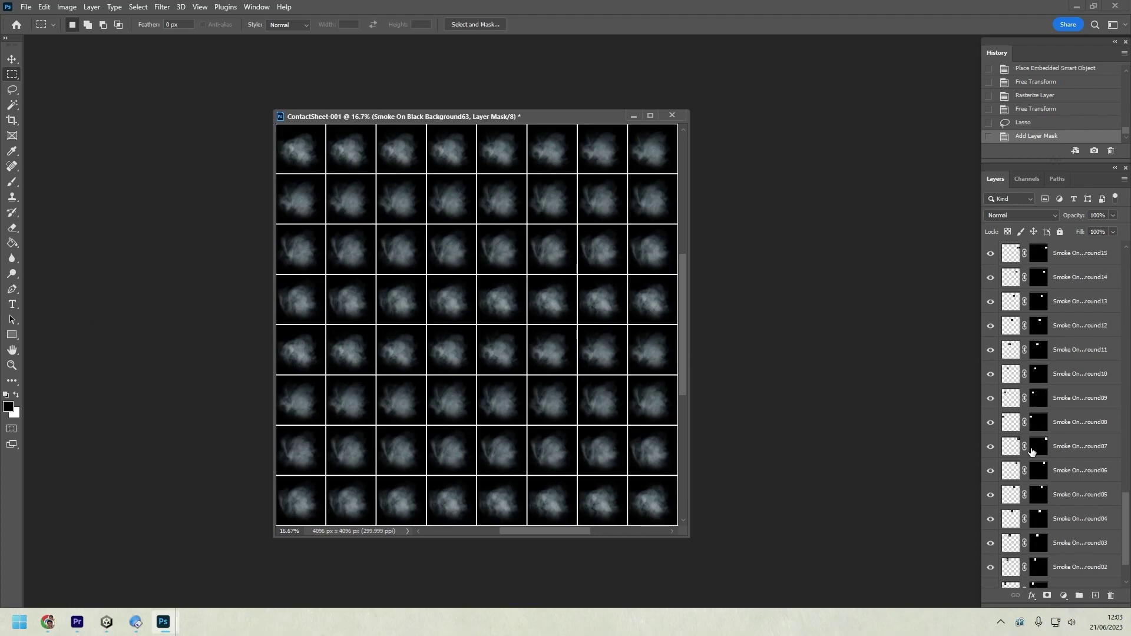
scroll(1031, 452, "down", 2)
left_click(1051, 579)
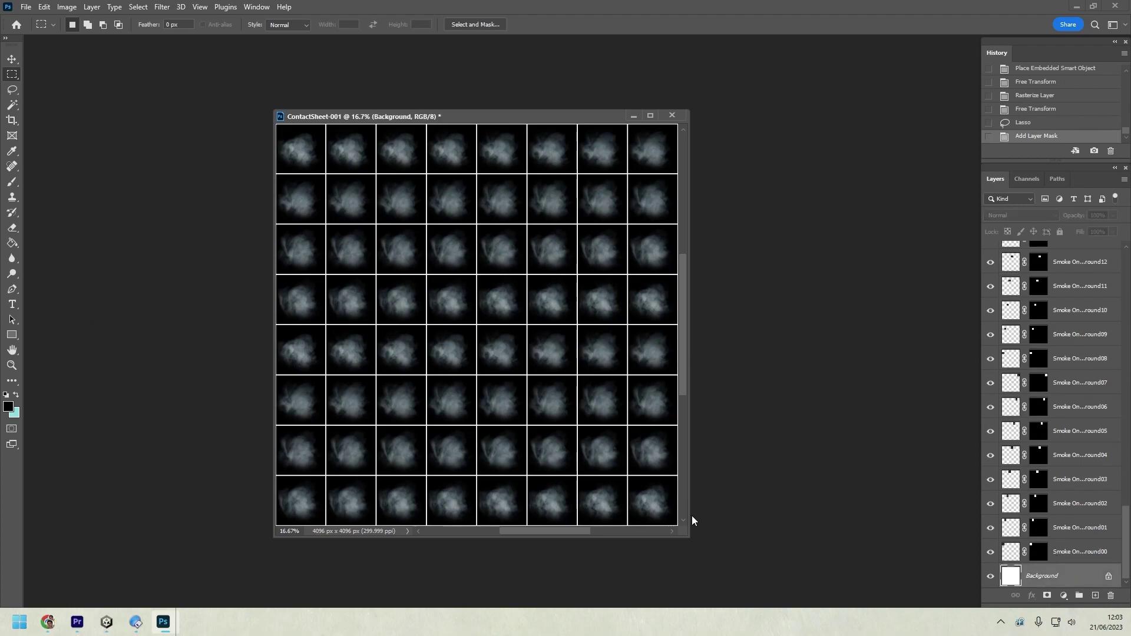
left_click(12, 243)
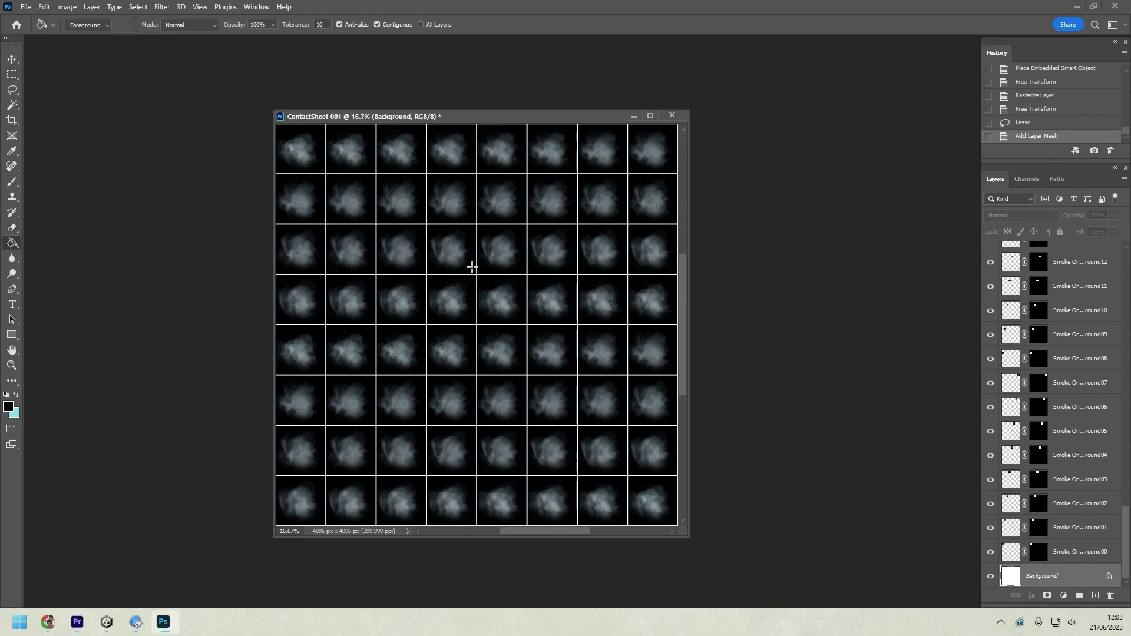
left_click(473, 270)
Flatten the image into a single Background layer and select the entire canvas
left_click_drag(519, 120, 487, 68)
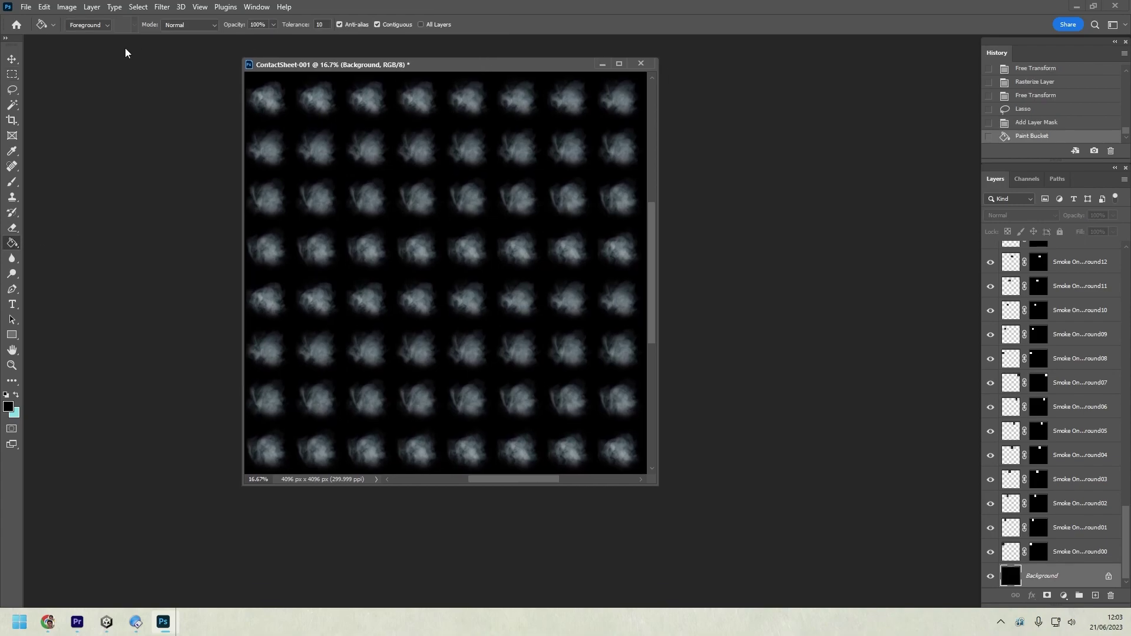
left_click(92, 7)
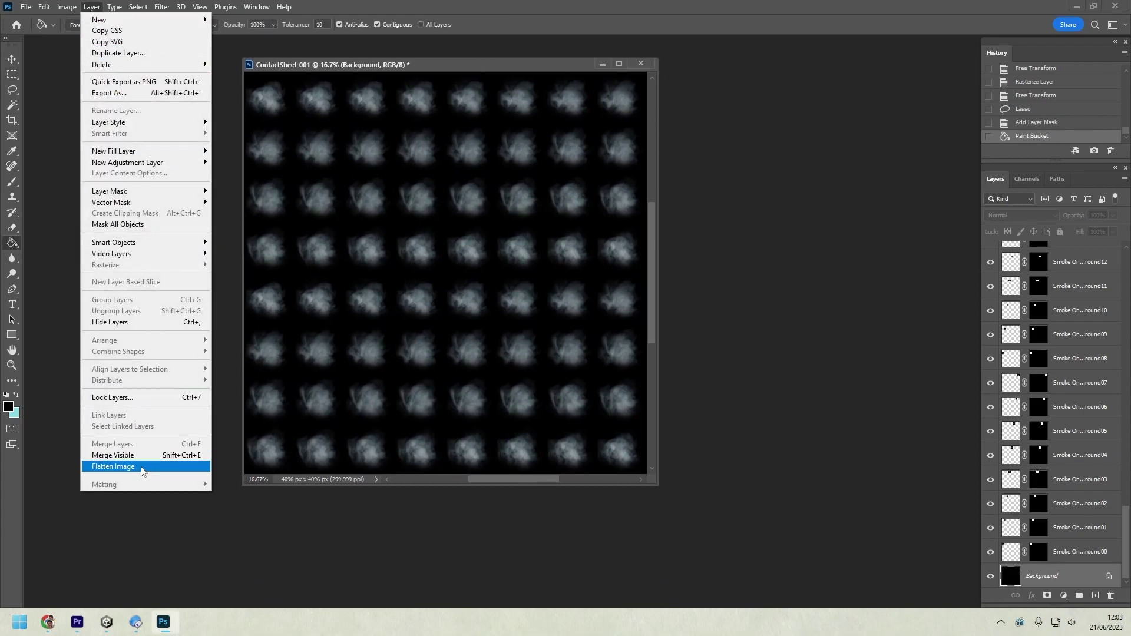
left_click(142, 469)
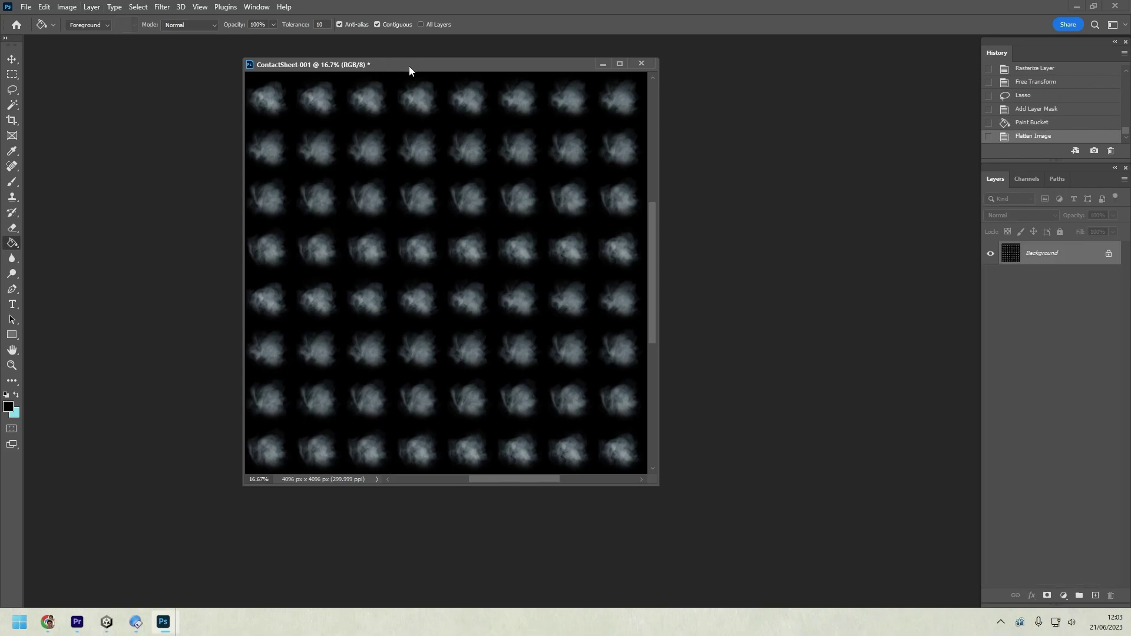
left_click_drag(409, 66, 414, 70)
left_click(12, 74)
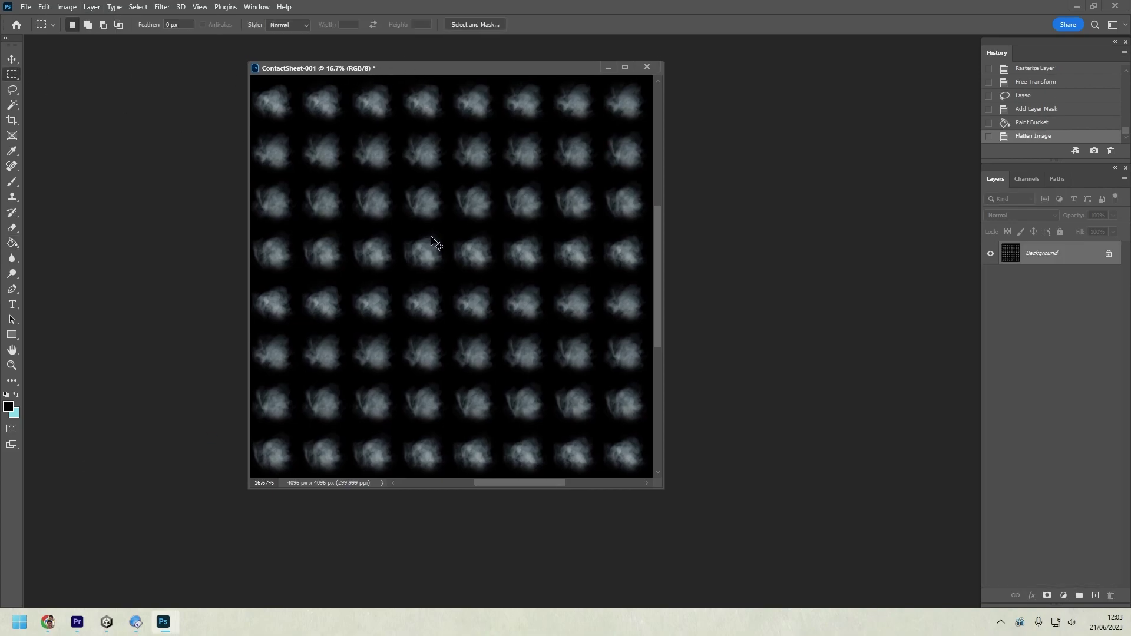
key("ctrl+a")
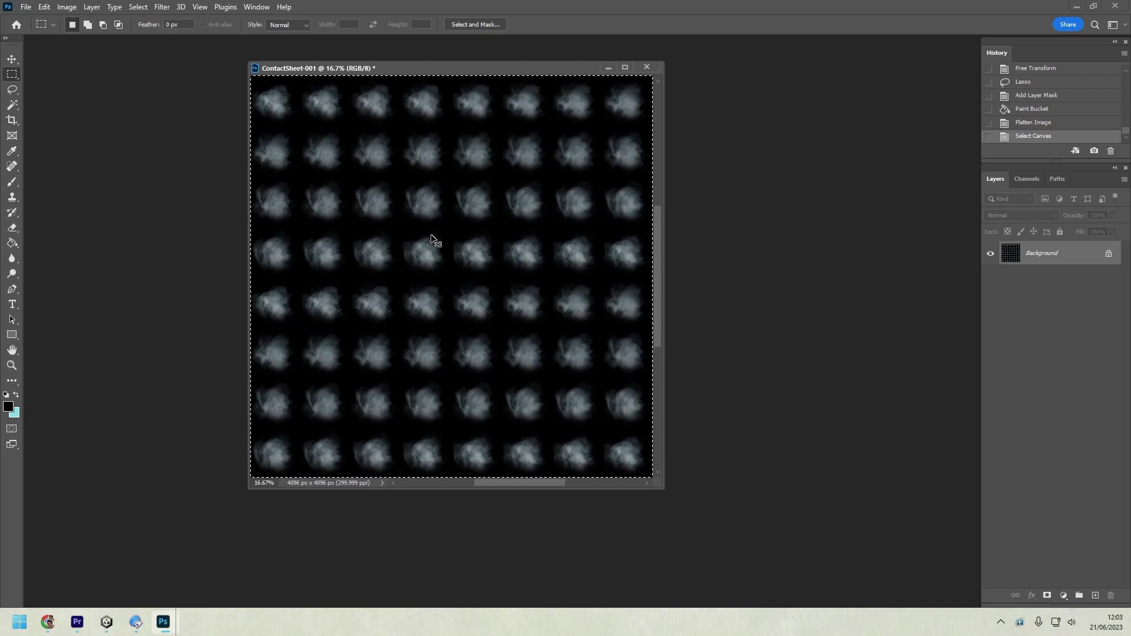
Create a new Alpha 1 channel and paste the smoke sheet into it
left_click(1025, 179)
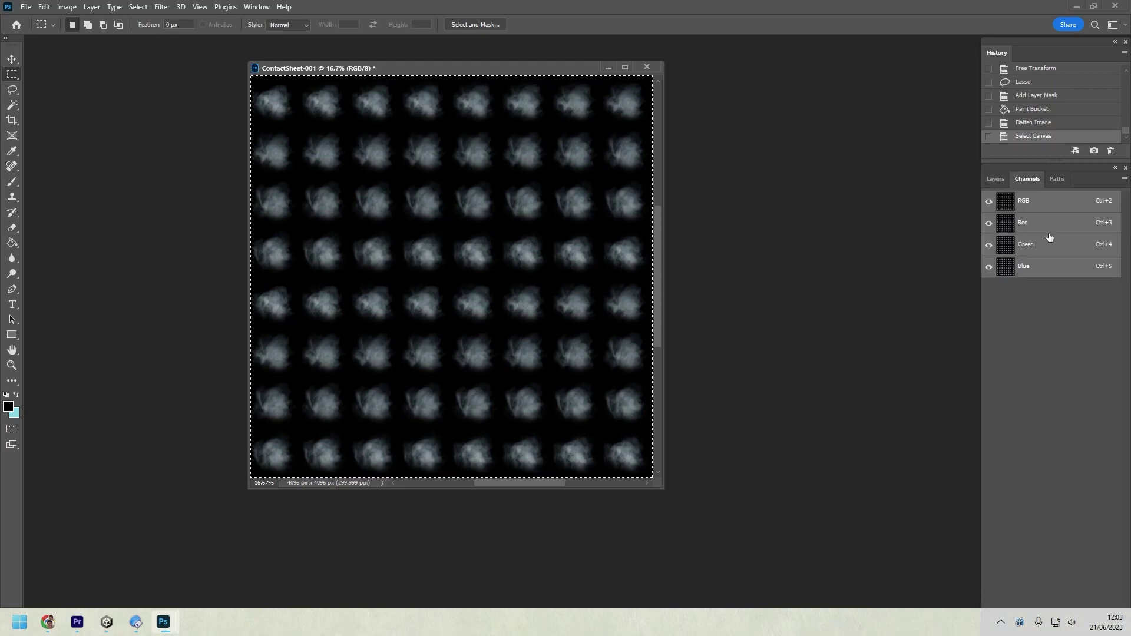
left_click(1124, 180)
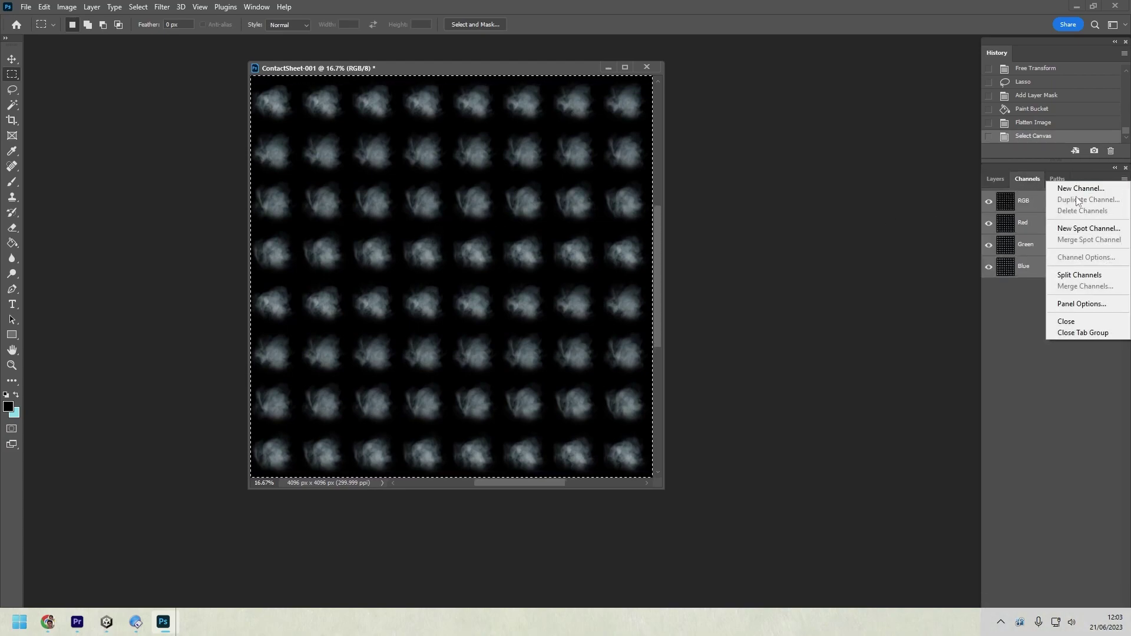
left_click(1081, 189)
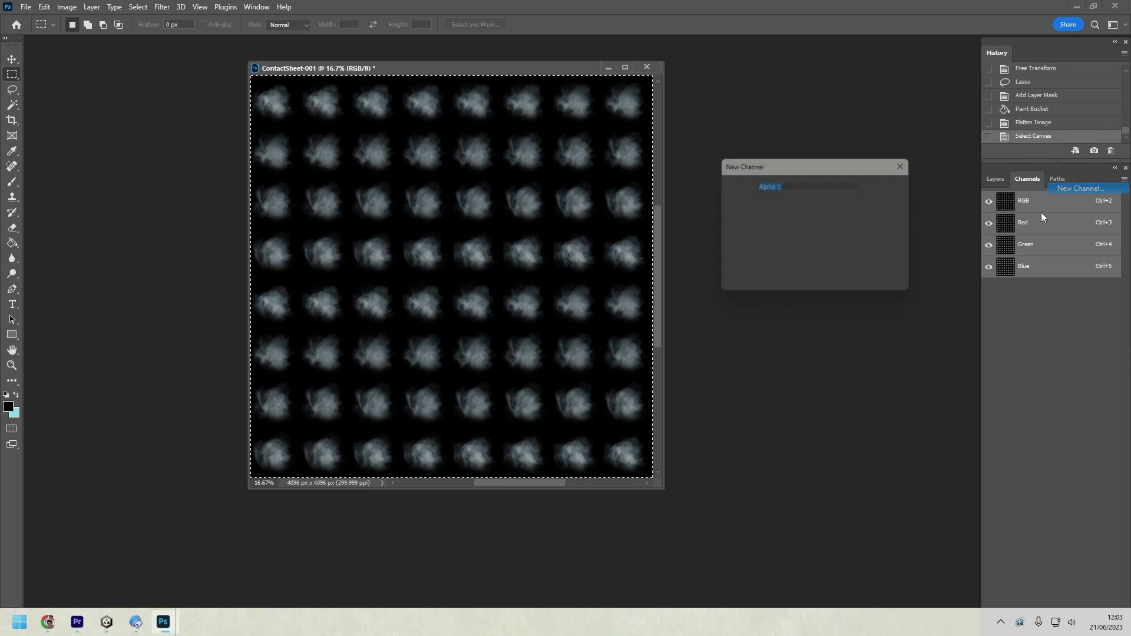
left_click(890, 186)
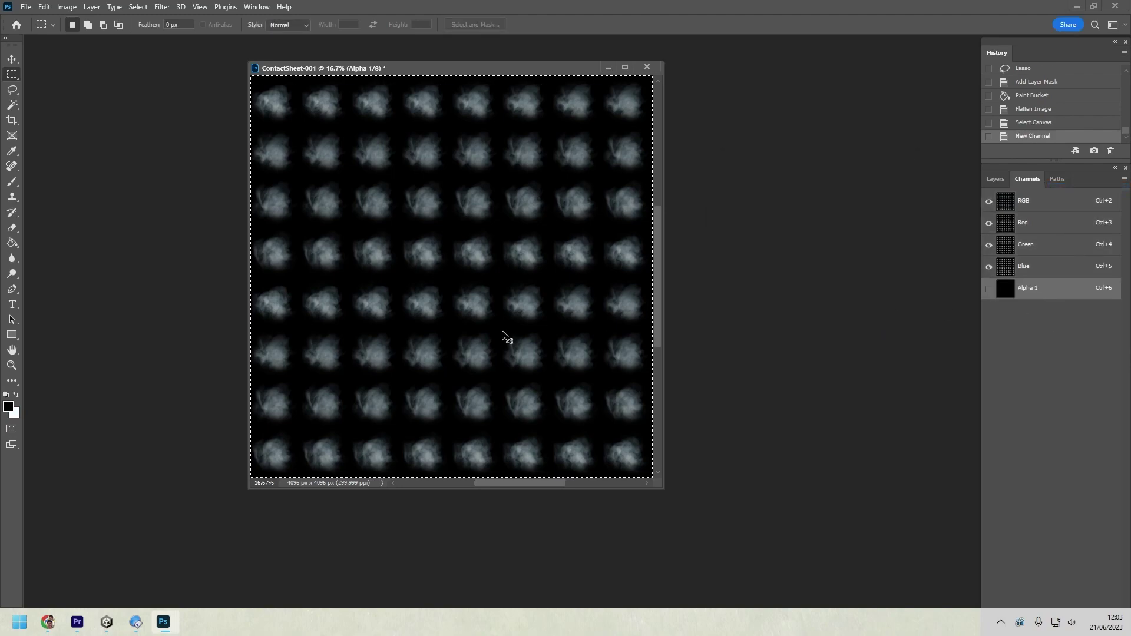
key("ctrl+v")
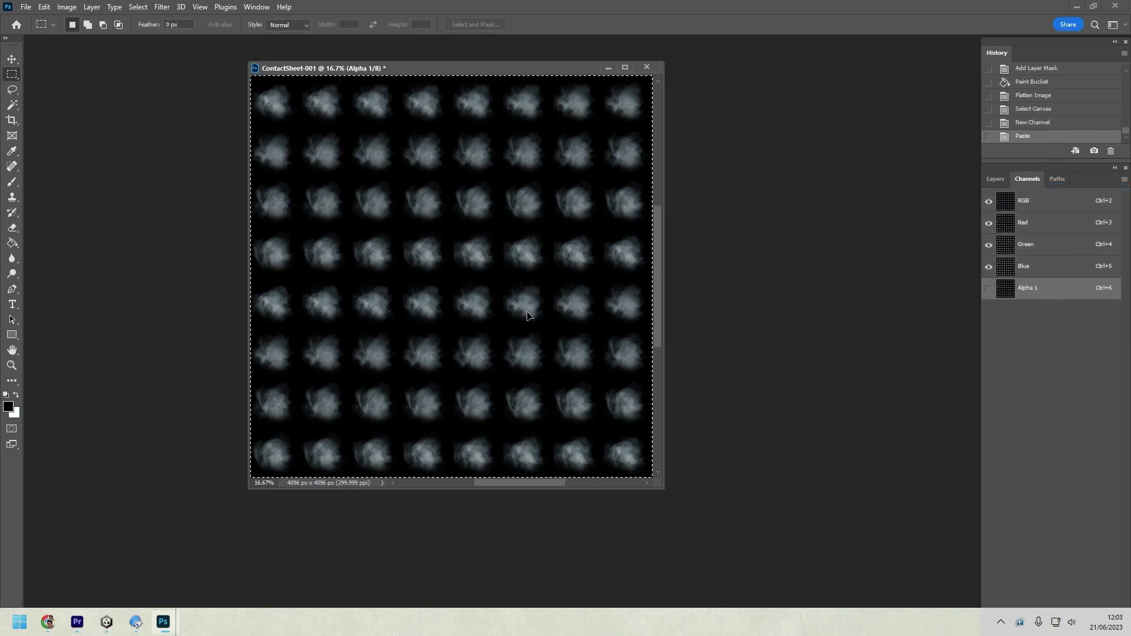
left_click(993, 179)
Save the sheet to the computer as the TIFF Smoke_TextureSheet_Loop.tif
left_click(26, 6)
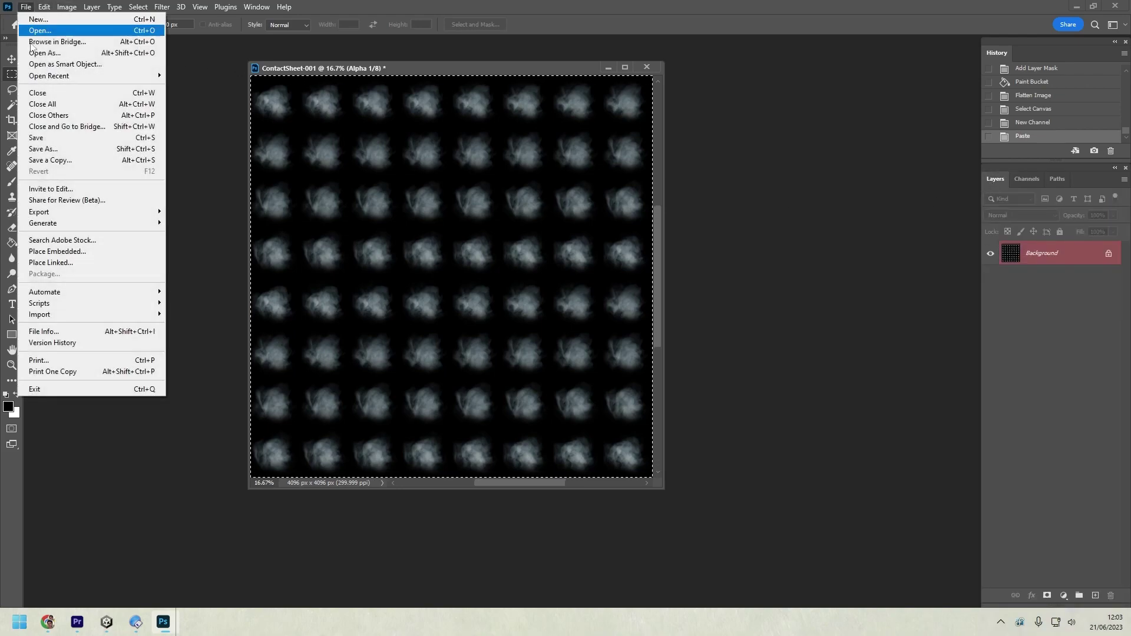
left_click(65, 151)
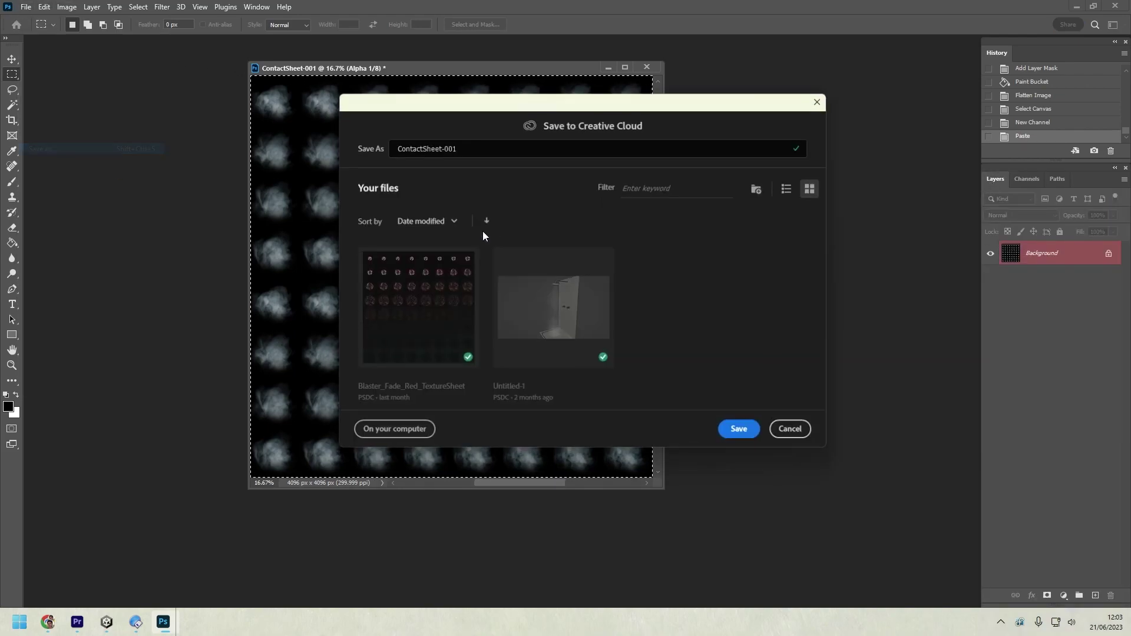
left_click(410, 431)
left_click(137, 115)
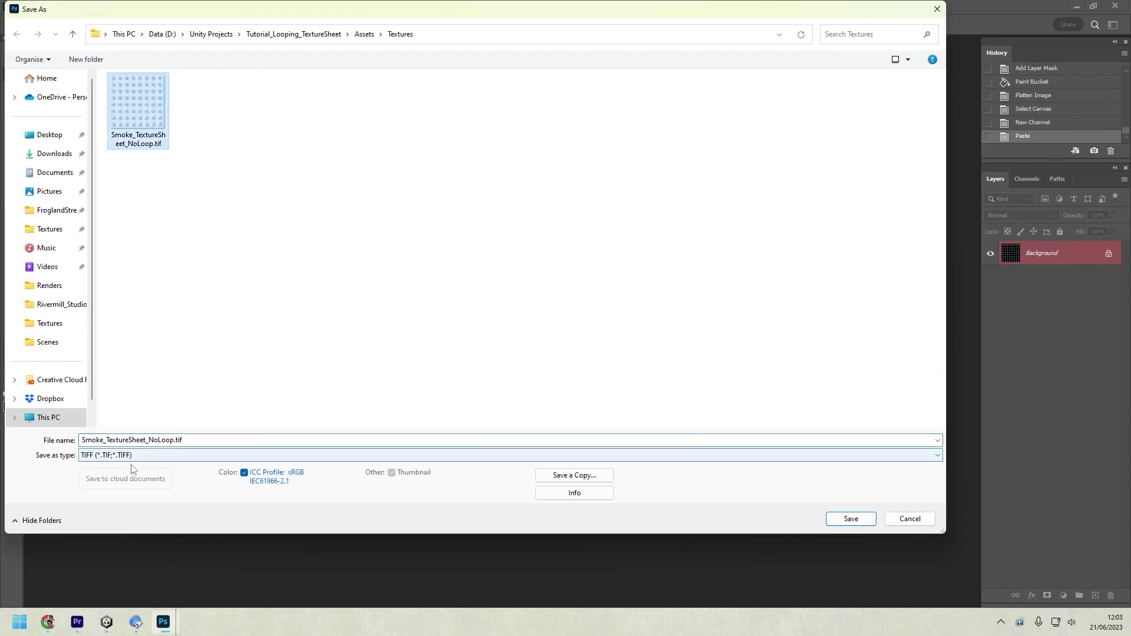
left_click(132, 440)
left_click(153, 440)
key("Delete")
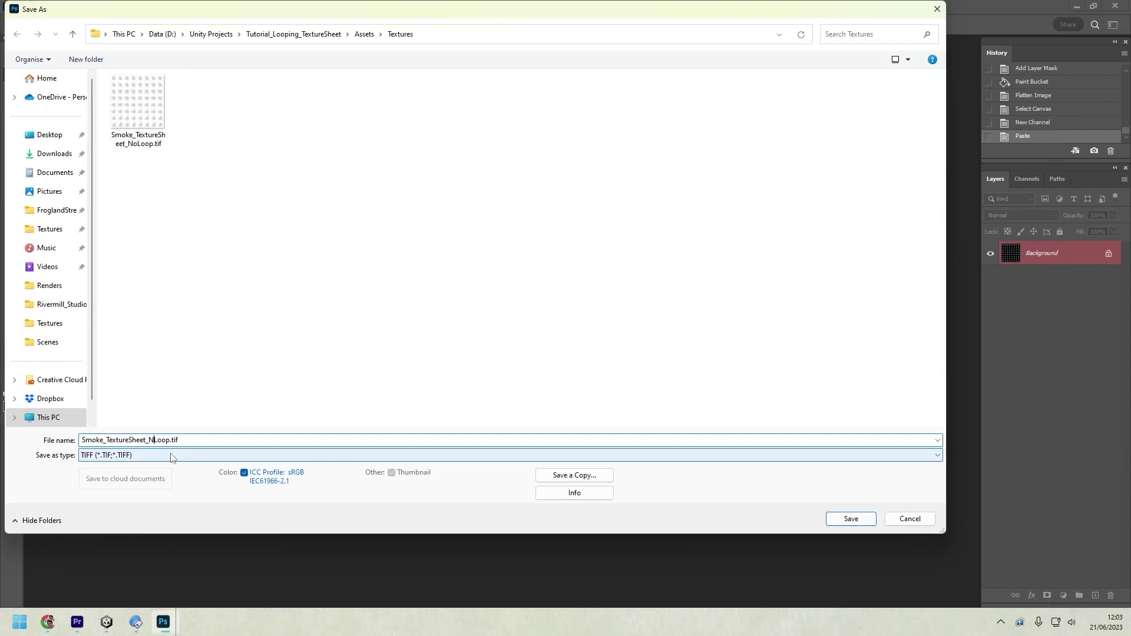
left_click(852, 519)
left_click(926, 168)
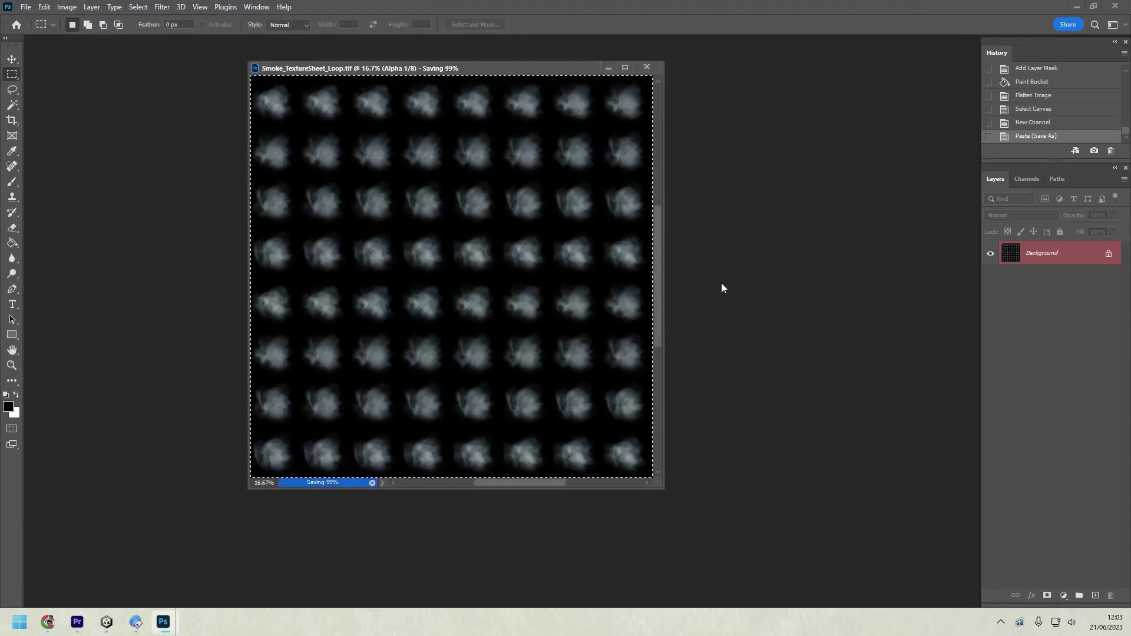
In Unity, set Smoke_TextureSheet_Loop's import Max Size to 4096 and apply
left_click(107, 622)
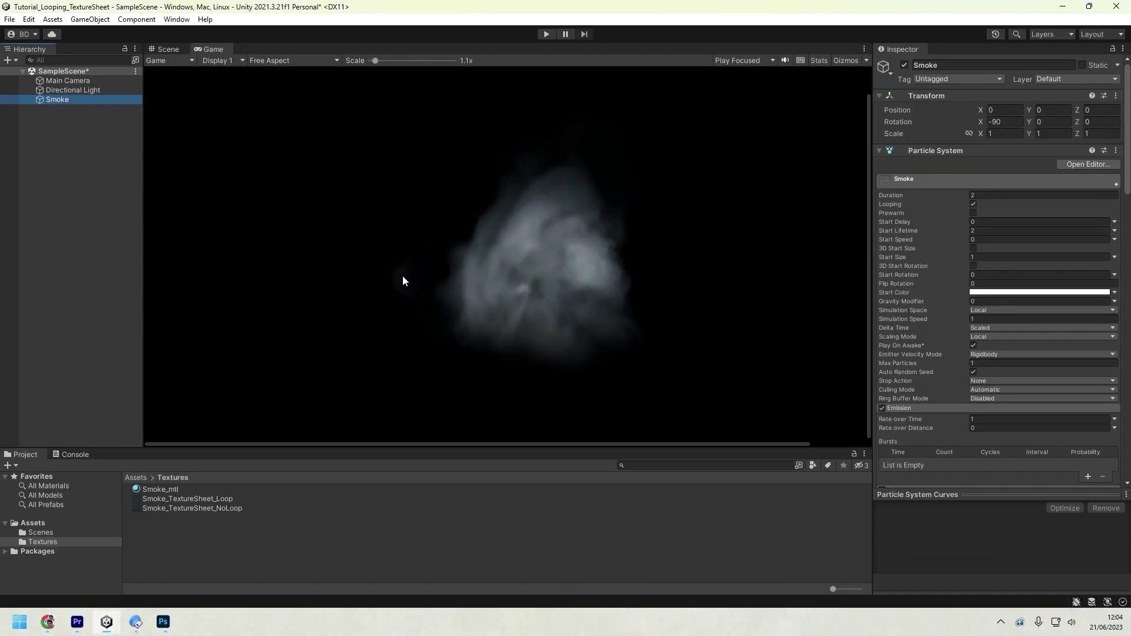
scroll(1022, 362, "down", 15)
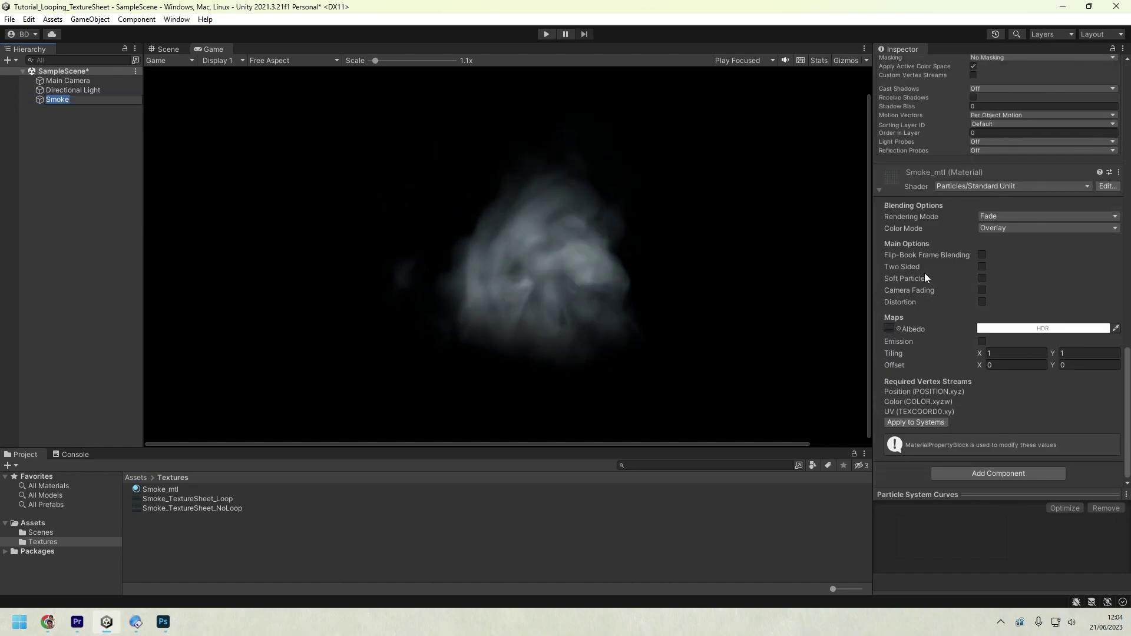
left_click(899, 329)
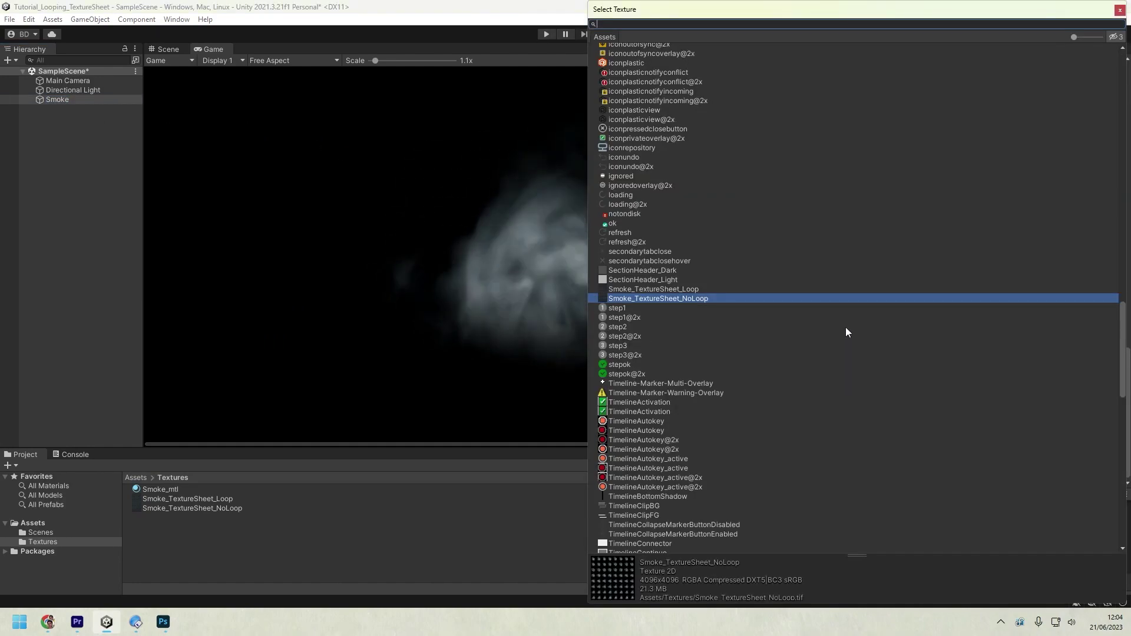
key("Escape")
left_click(220, 500)
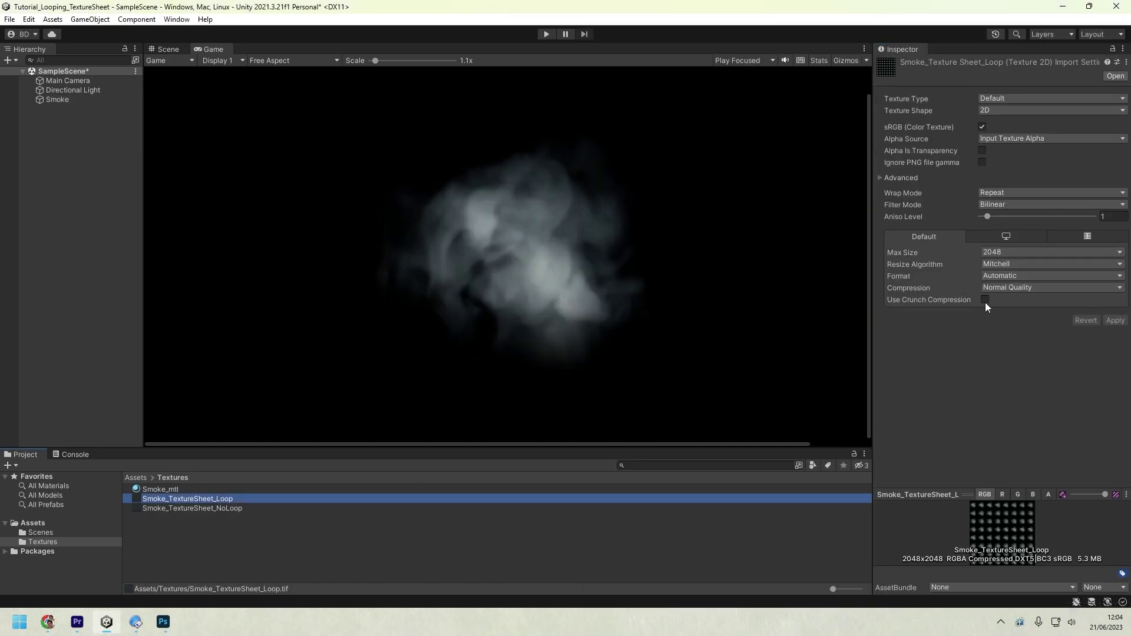
left_click(998, 252)
left_click(1010, 356)
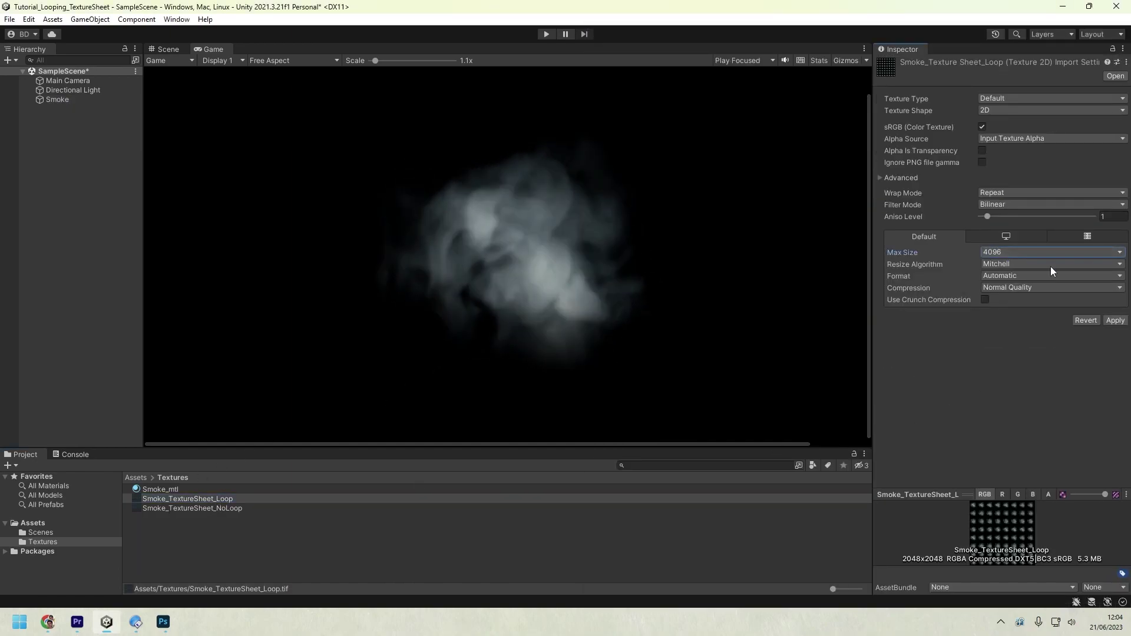
left_click(1113, 324)
Assign Smoke_TextureSheet_Loop as the Albedo texture of the Smoke object's Smoke_mtl material
left_click(94, 99)
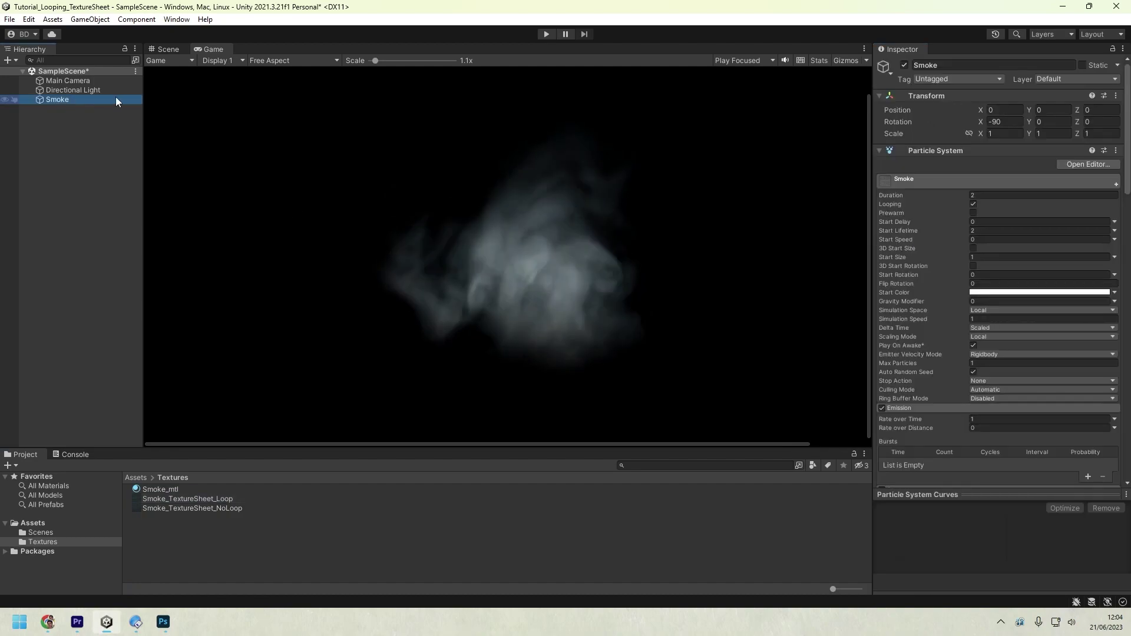
scroll(1053, 353, "down", 10)
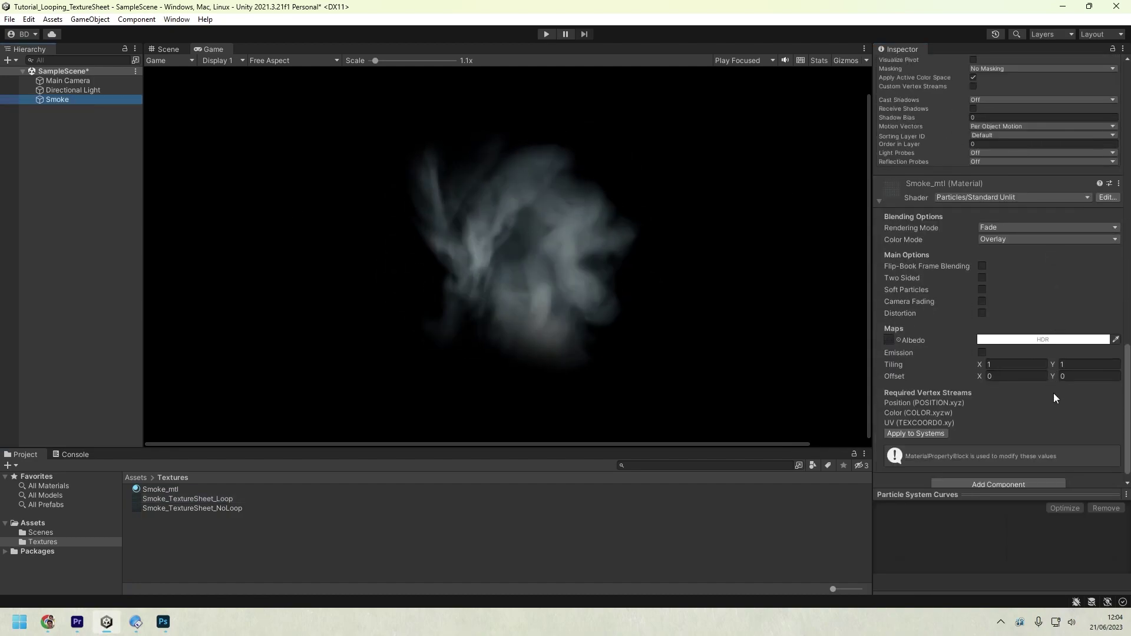
left_click(898, 340)
double_click(673, 289)
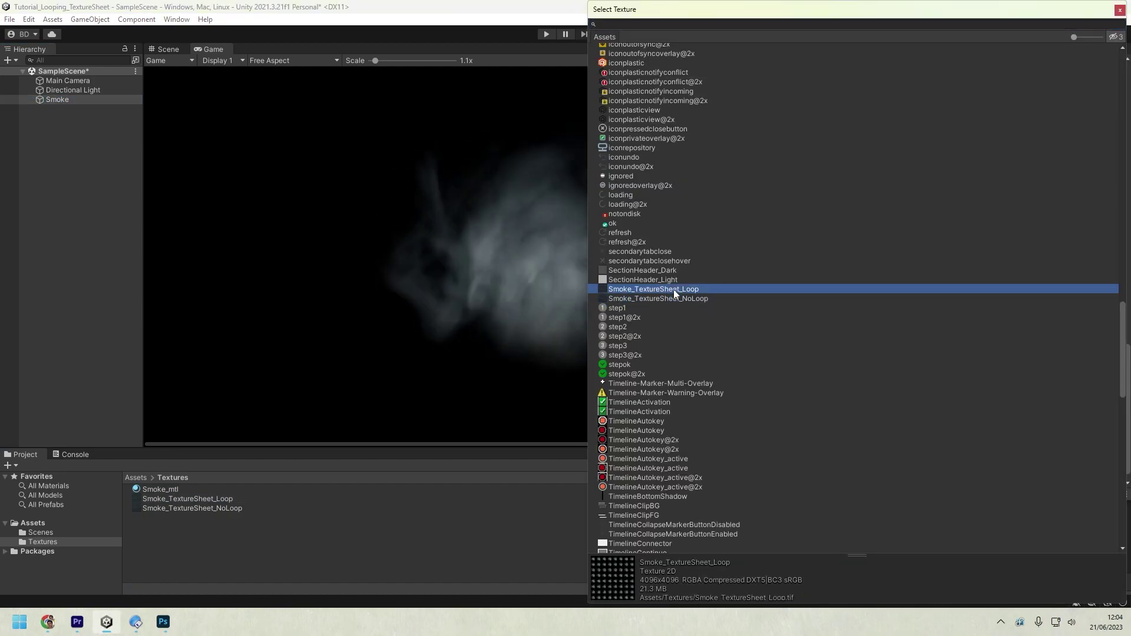